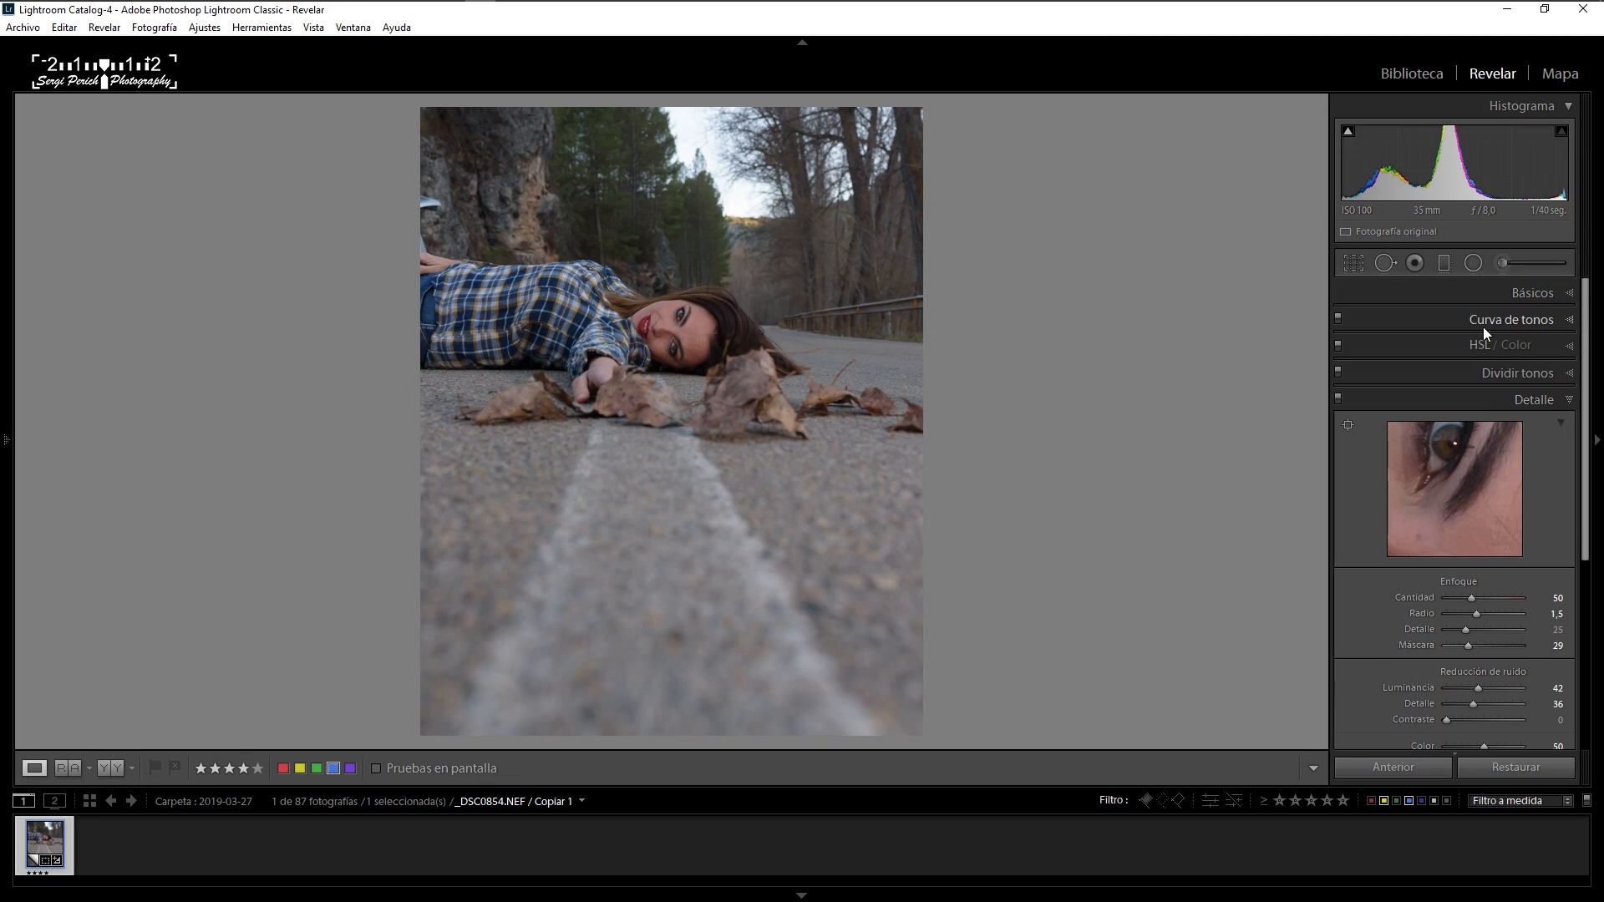
Step: Apply the Instagram point curve preset to the photo's tone curve
{"action": "left_click", "coordinate": [1495, 320]}
{"action": "left_click", "coordinate": [1472, 584]}
{"action": "left_click", "coordinate": [1451, 667]}
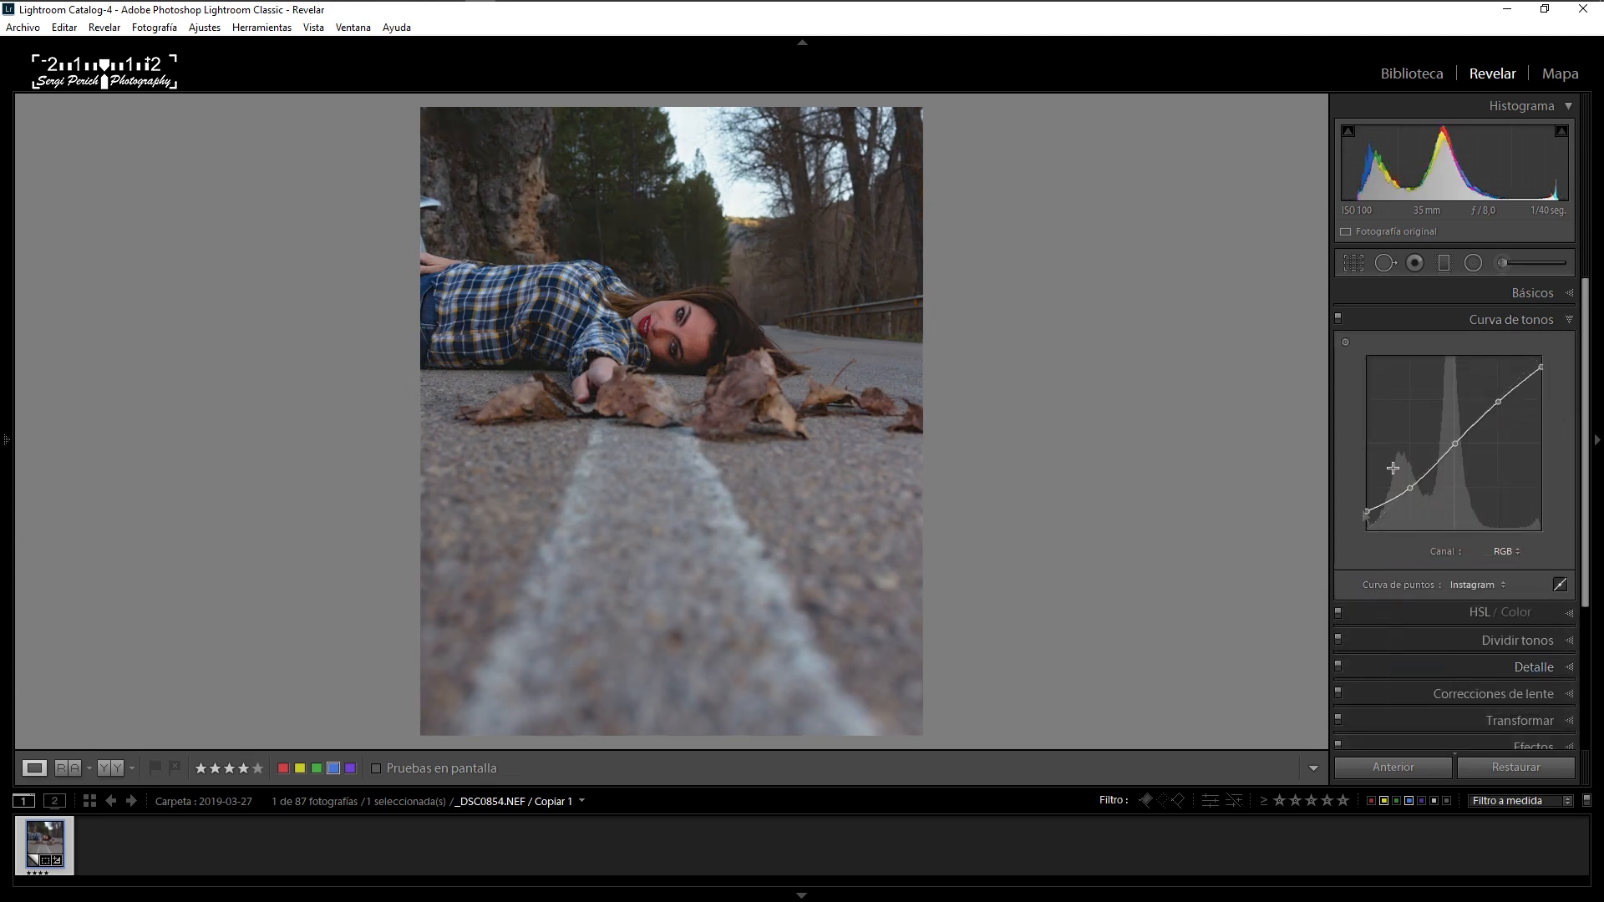
Step: Compare the Nublado and Luz del día white balance presets, and adjust the basic tone settings to brighten the photo
{"action": "left_click", "coordinate": [1521, 294]}
{"action": "left_click", "coordinate": [1519, 375]}
{"action": "left_click", "coordinate": [1495, 433]}
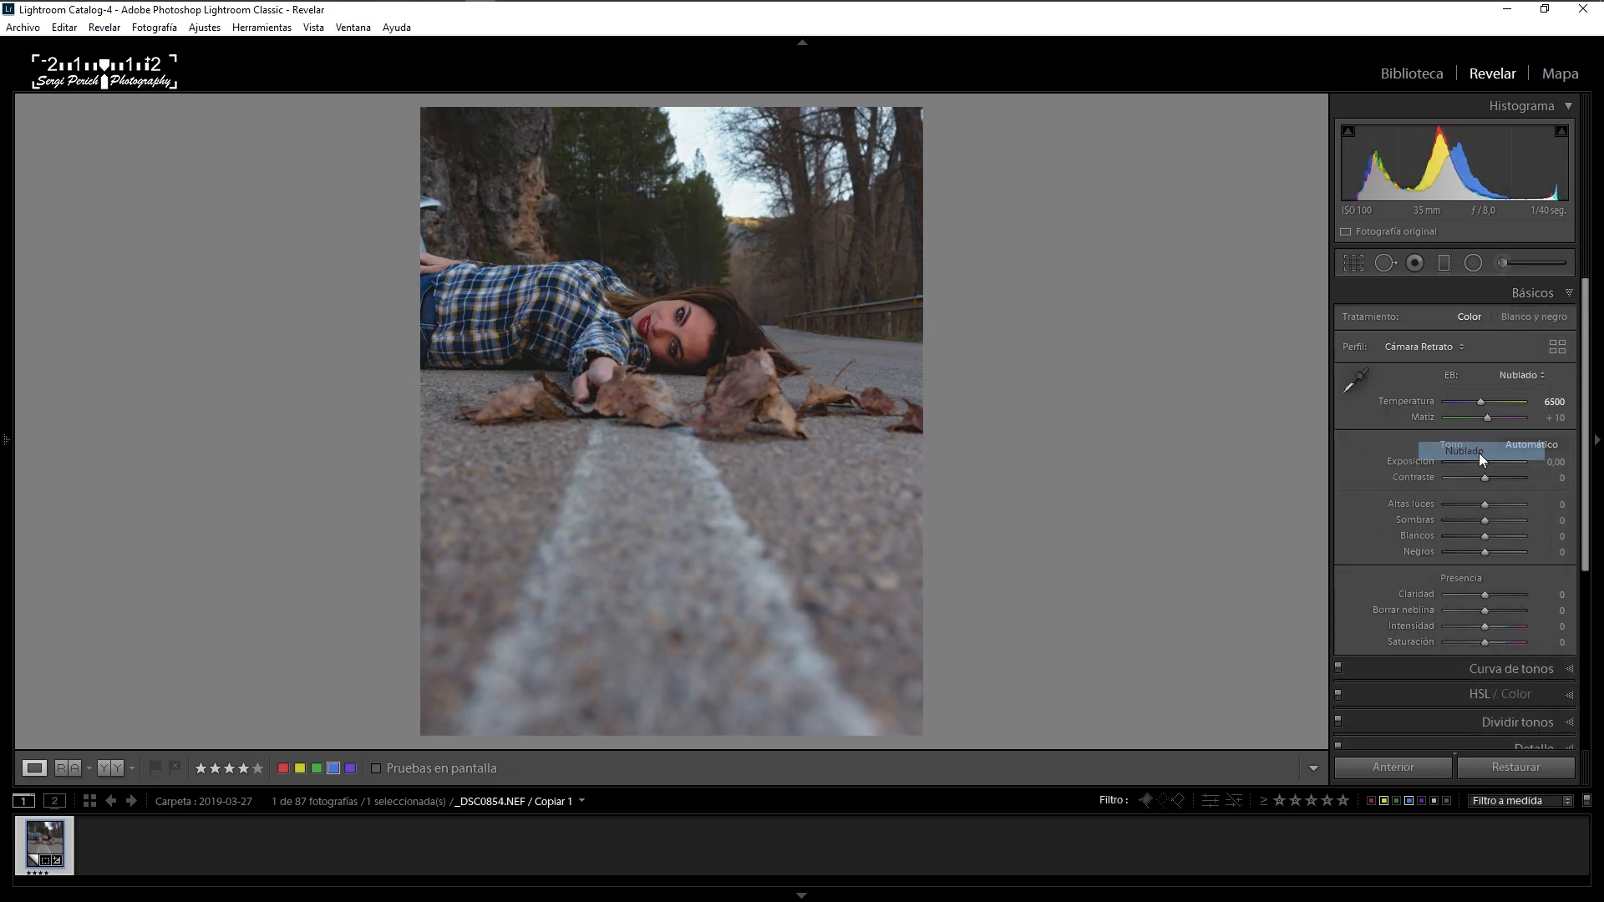
{"action": "left_click", "coordinate": [1490, 375]}
{"action": "left_click", "coordinate": [1495, 433]}
{"action": "left_click", "coordinate": [1495, 380]}
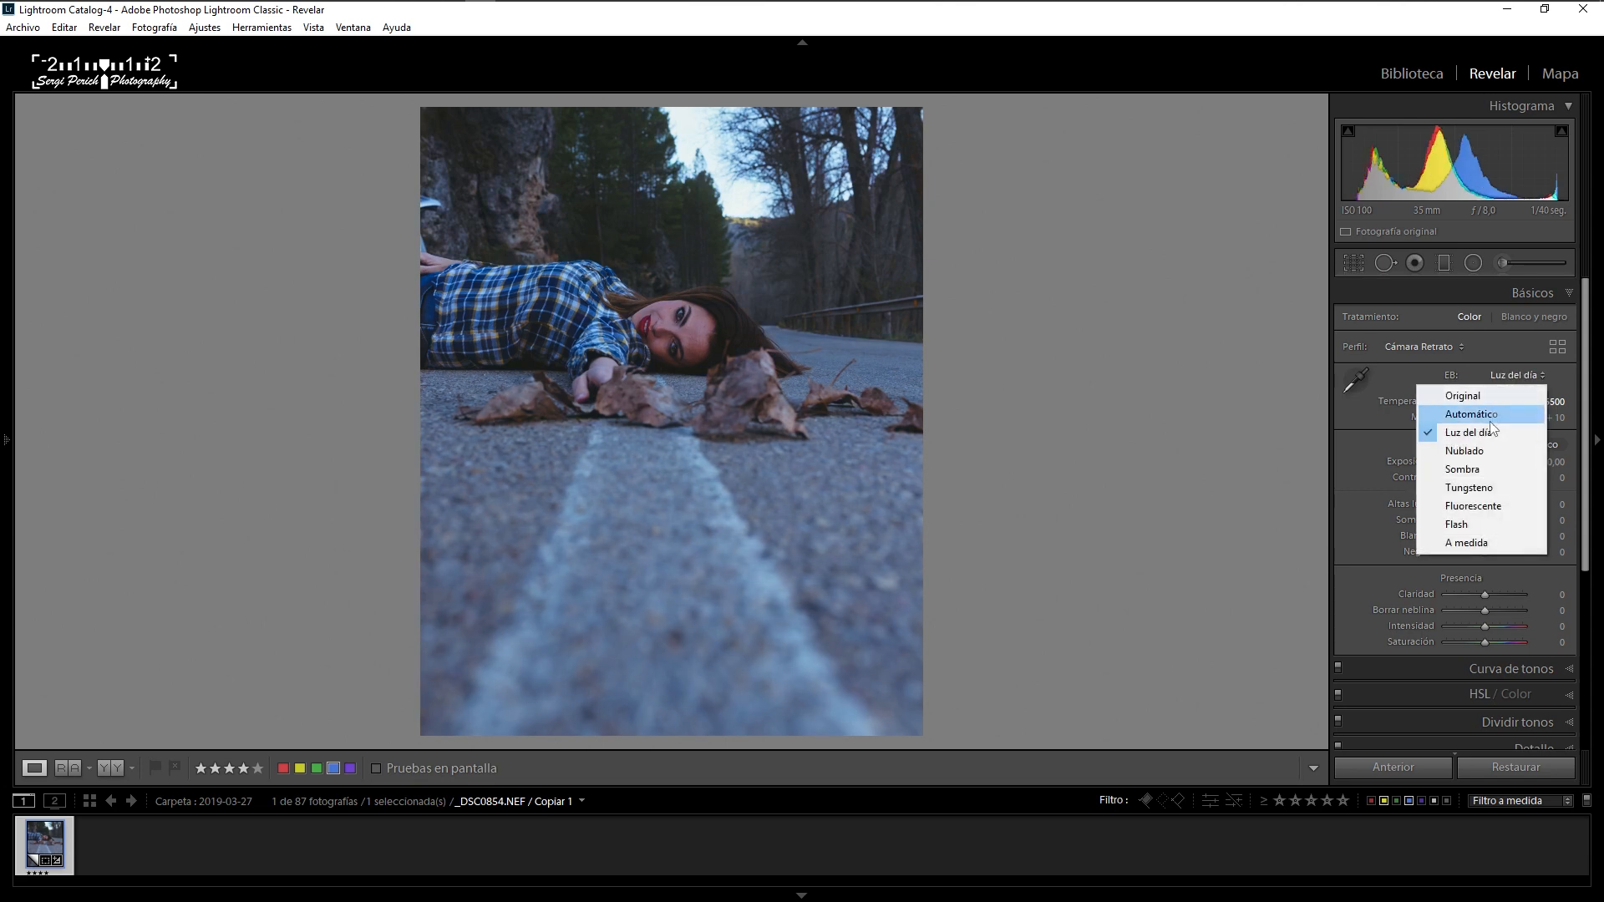
{"action": "left_click", "coordinate": [1479, 465]}
{"action": "left_click_drag", "start_coordinate": [1477, 463], "coordinate": [1481, 640]}
Step: Desaturate individual colours in HSL, setting orange to -19, yellow to -100 and green to -100
{"action": "left_click", "coordinate": [1473, 693]}
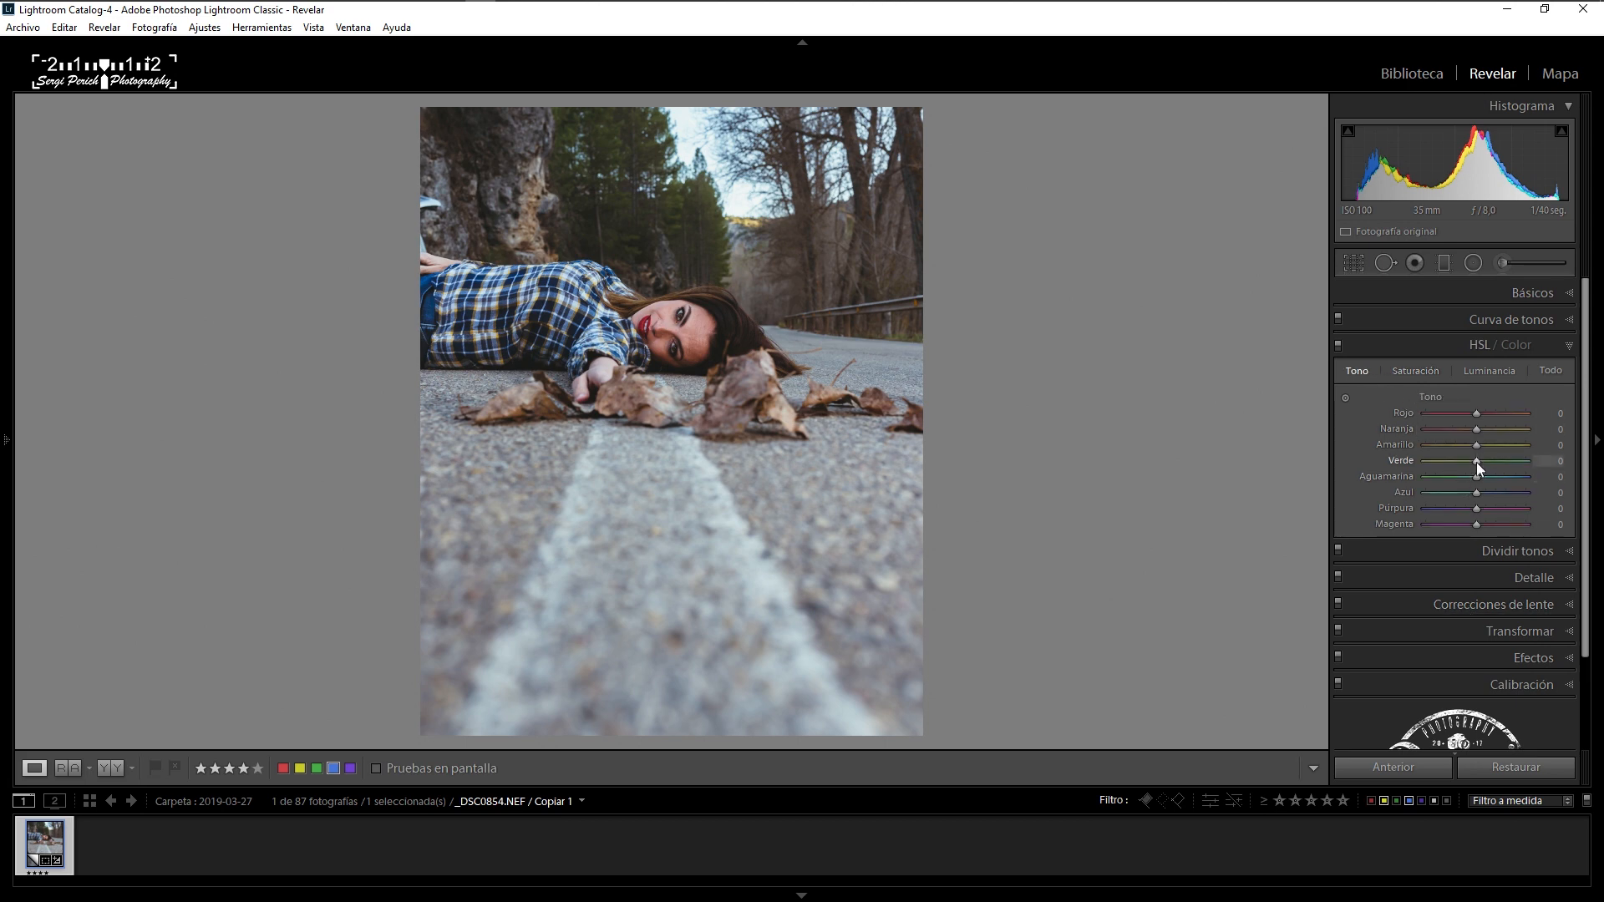
{"action": "mouse_move", "coordinate": [1474, 446]}
{"action": "left_mouse_down"}
{"action": "mouse_move", "coordinate": [1420, 462]}
{"action": "mouse_move", "coordinate": [1484, 433]}
{"action": "mouse_move", "coordinate": [1466, 428]}
{"action": "left_mouse_up"}
{"action": "left_click", "coordinate": [1430, 373]}
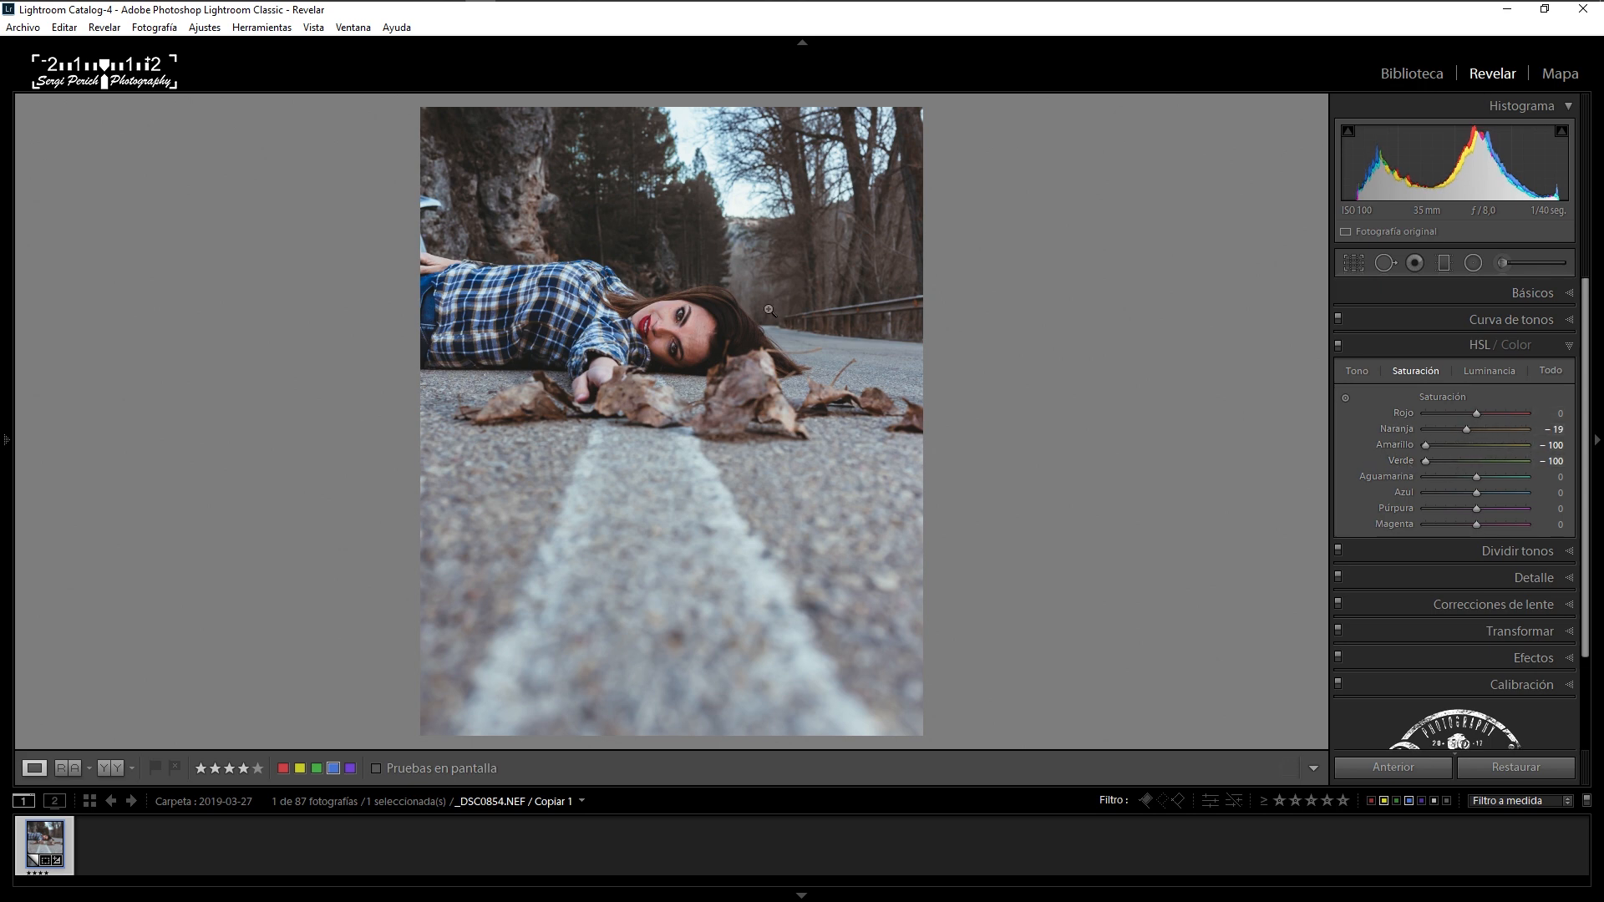
Step: Set the orange saturation to -39 and red to -12 while checking the face, and reduce the blue saturation
{"action": "left_click", "coordinate": [689, 328]}
{"action": "left_click_drag", "start_coordinate": [616, 286], "coordinate": [685, 424]}
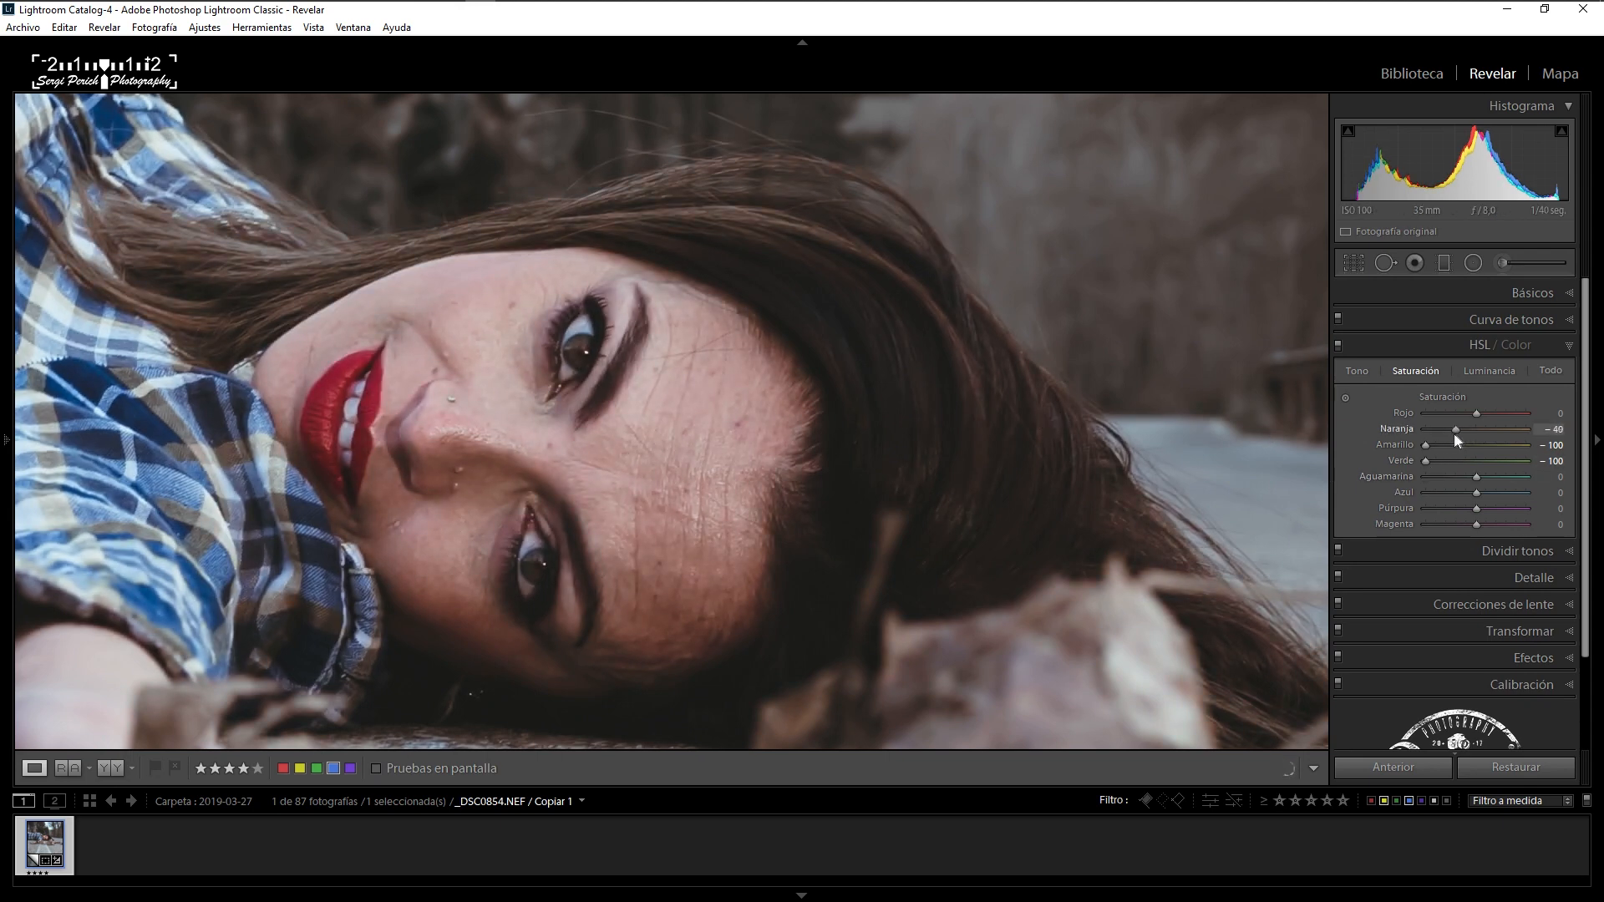
{"action": "left_click_drag", "start_coordinate": [1454, 433], "coordinate": [1467, 415]}
{"action": "left_click", "coordinate": [945, 423]}
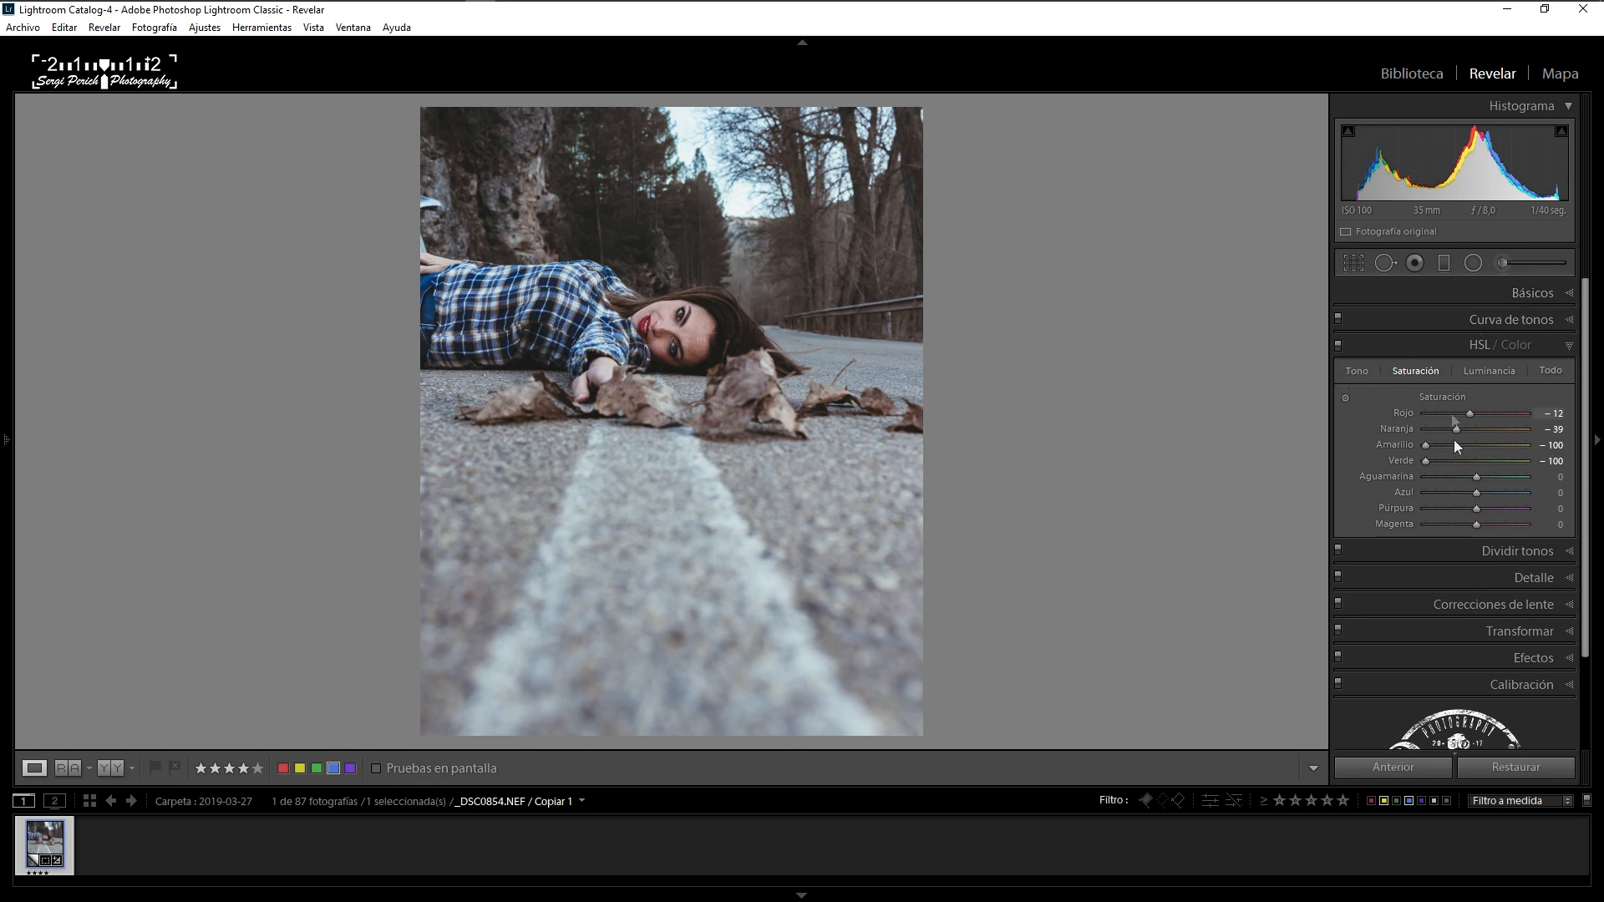
{"action": "left_click_drag", "start_coordinate": [1476, 493], "coordinate": [1453, 493]}
{"action": "left_click", "coordinate": [1566, 344]}
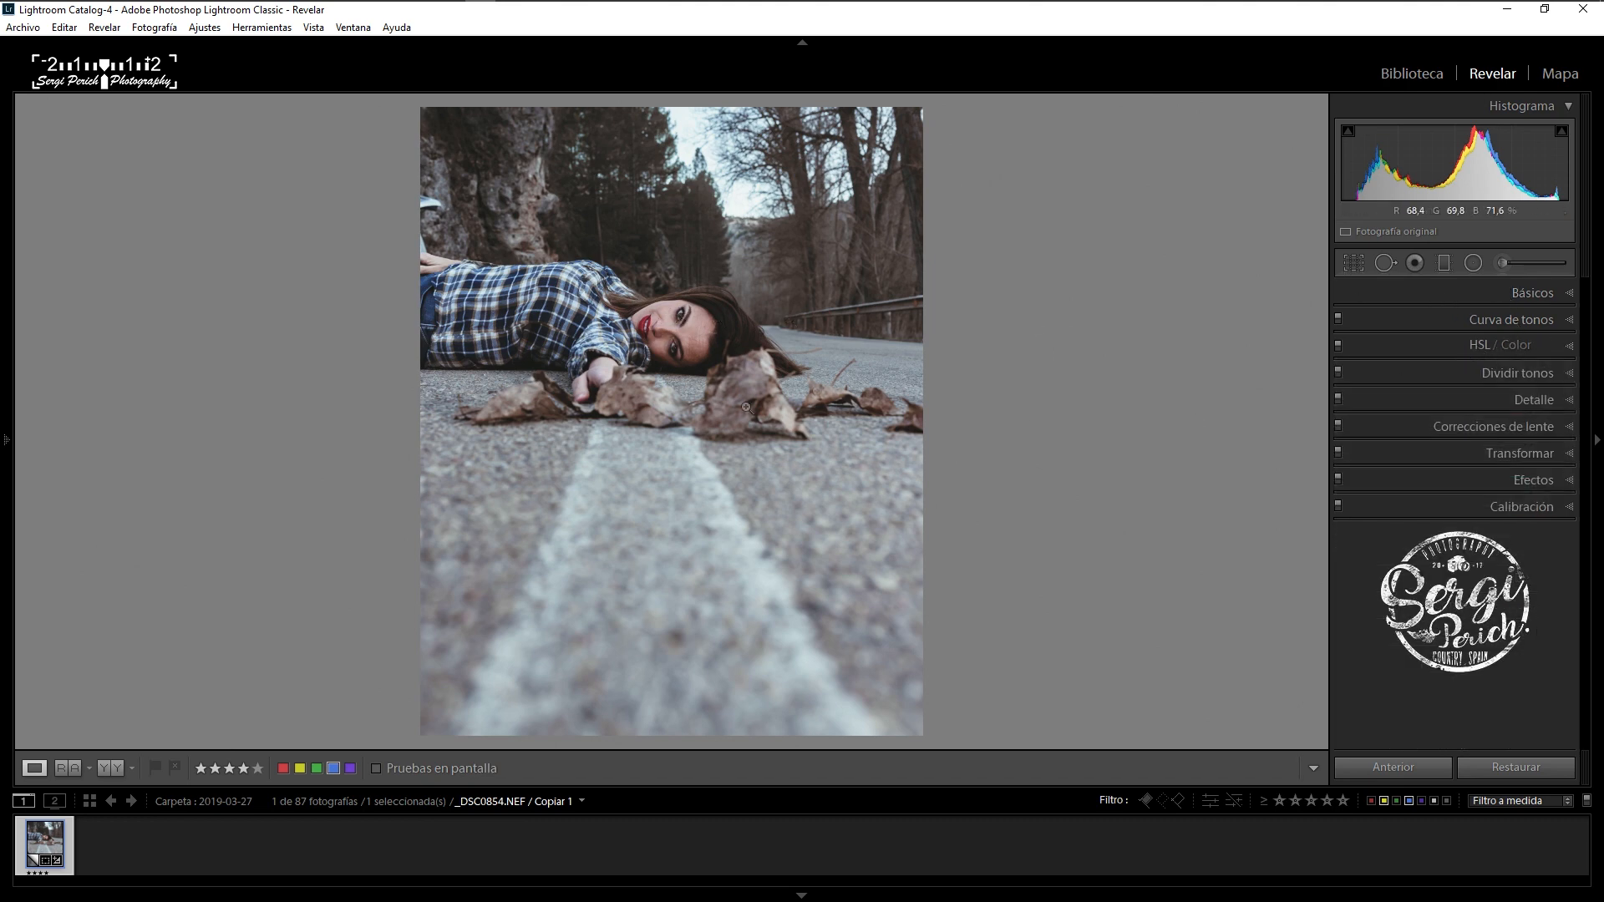
Step: Paint an adjustment brush mask over both irises, checking it with the mask overlay, and set its exposure to 0.60
{"action": "left_click", "coordinate": [695, 326]}
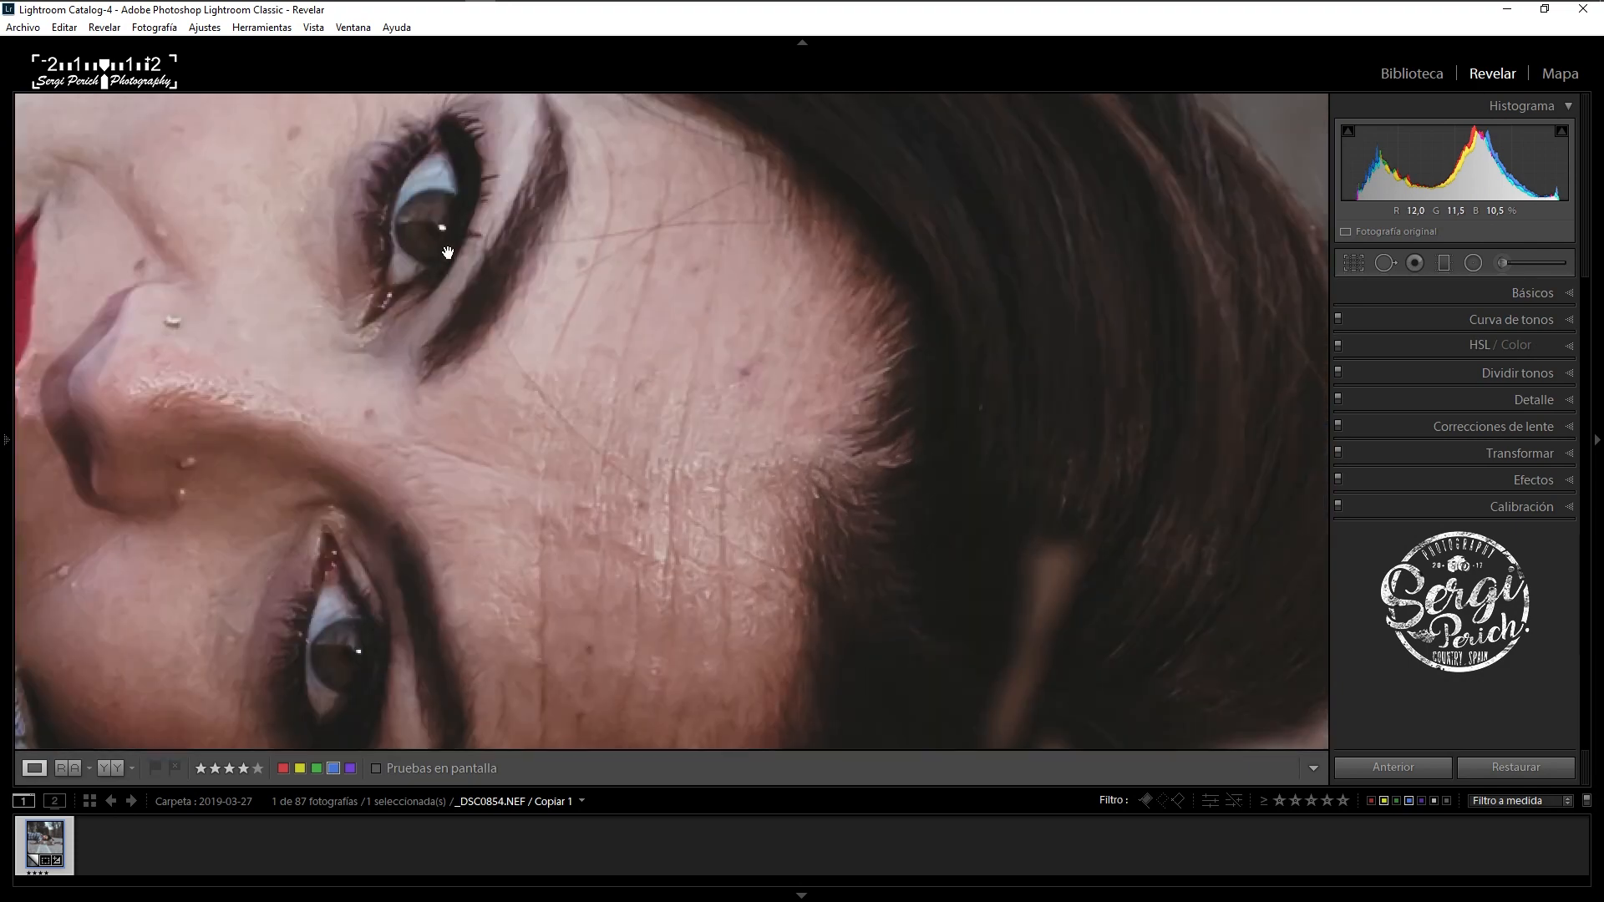
{"action": "left_click_drag", "start_coordinate": [457, 242], "coordinate": [645, 254]}
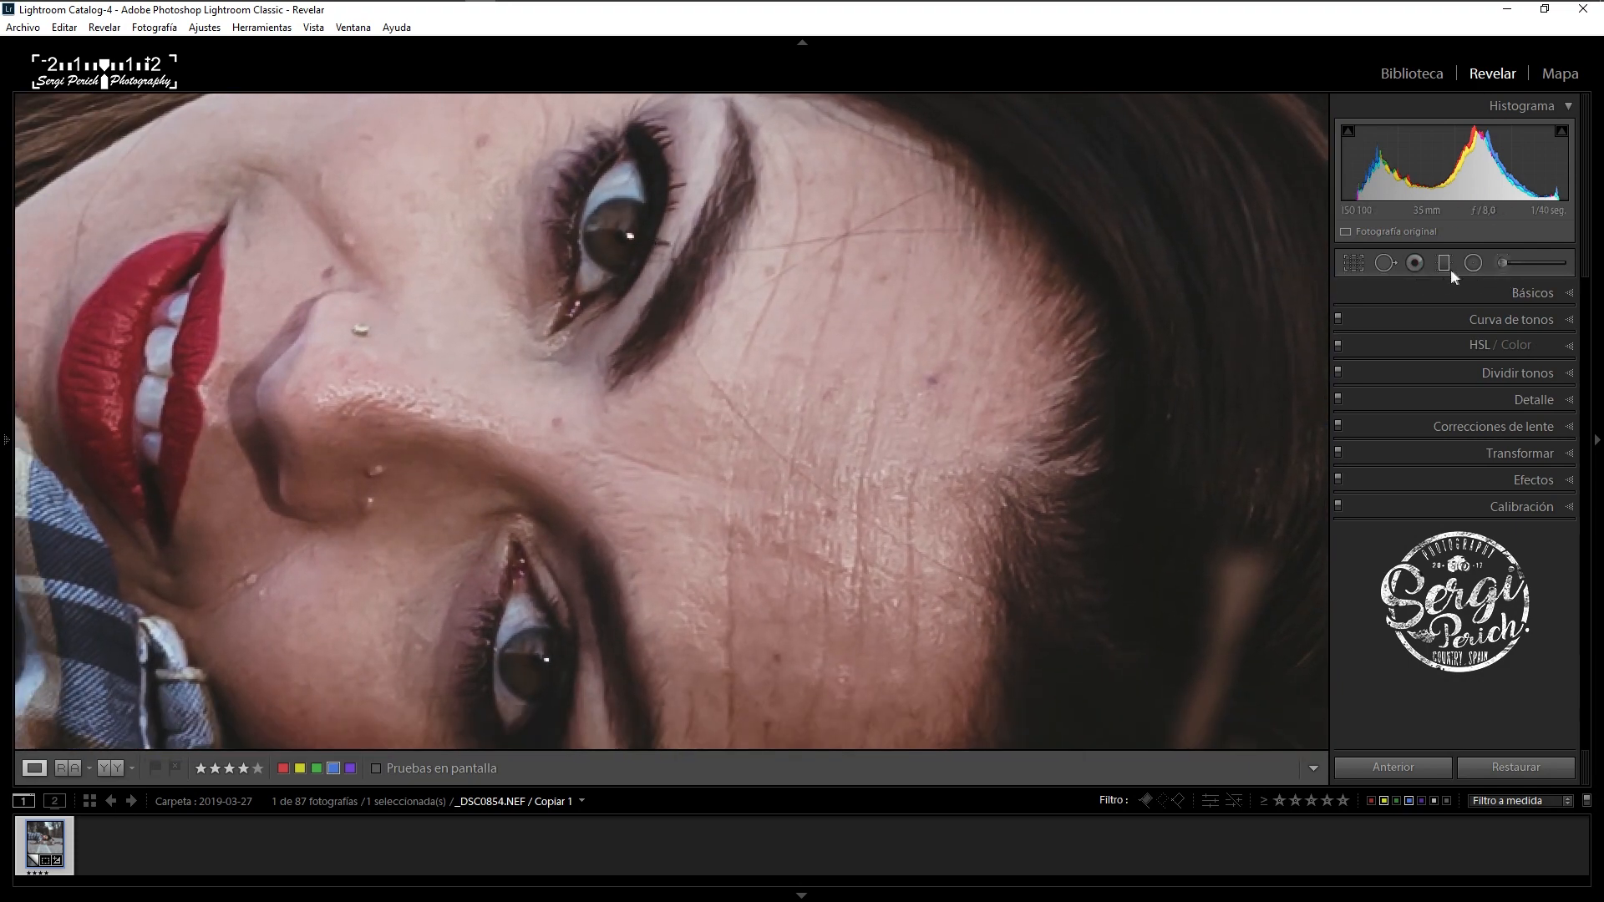
{"action": "left_click", "coordinate": [1502, 262]}
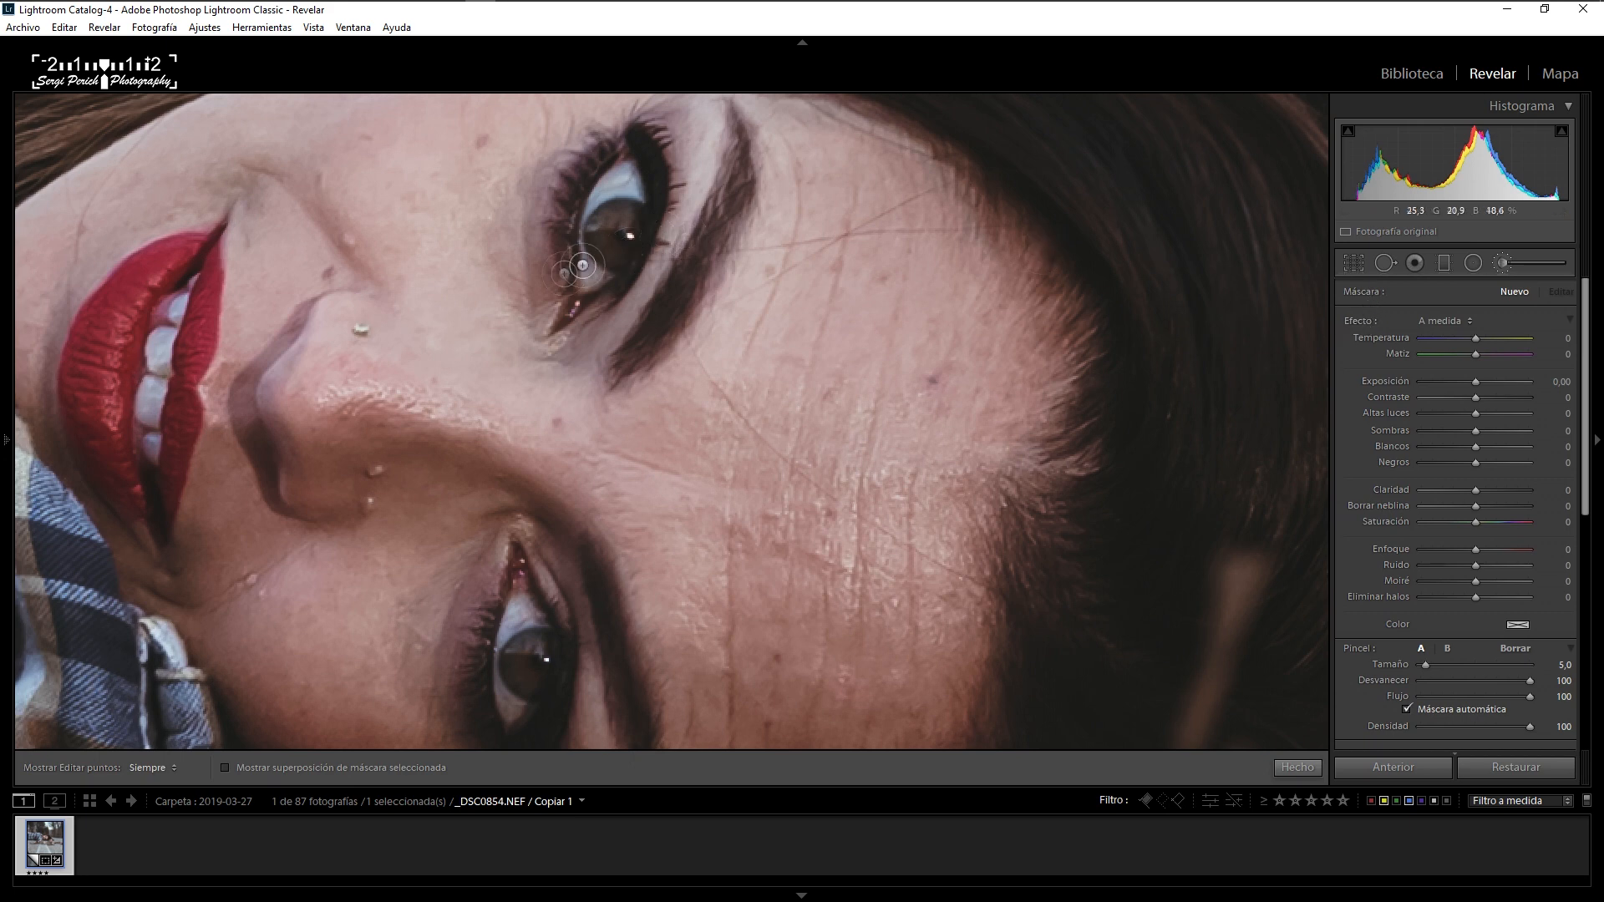
{"action": "mouse_move", "coordinate": [629, 239]}
{"action": "left_mouse_down"}
{"action": "mouse_move", "coordinate": [609, 233]}
{"action": "mouse_move", "coordinate": [624, 225]}
{"action": "left_mouse_up"}
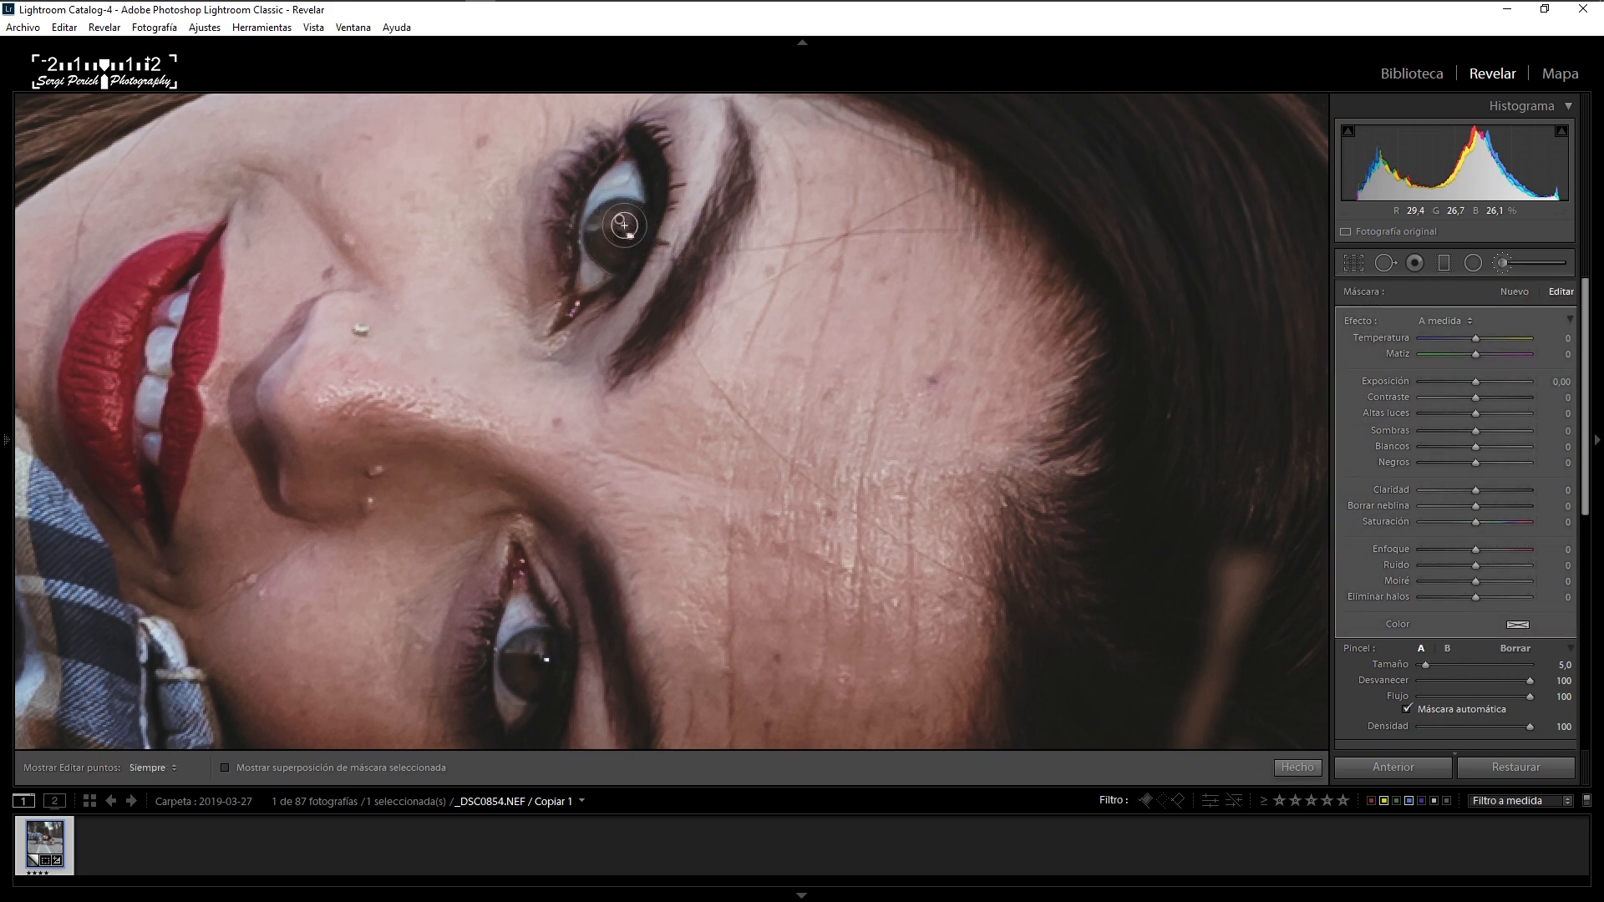
{"action": "left_click", "coordinate": [225, 767]}
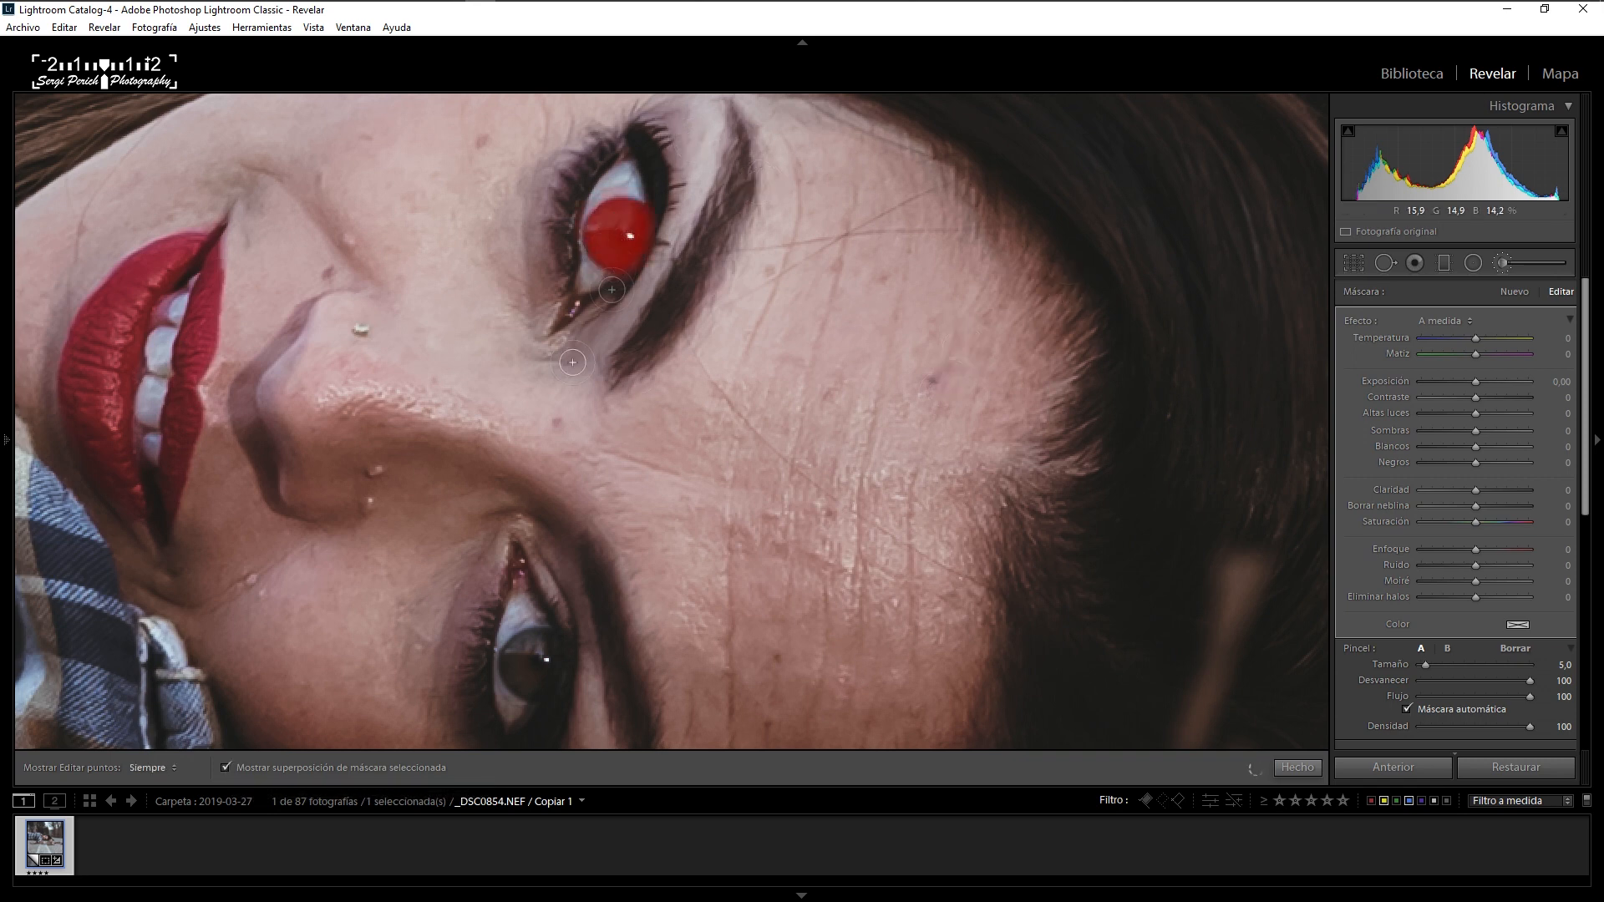
{"action": "mouse_move", "coordinate": [543, 644]}
{"action": "left_mouse_down"}
{"action": "mouse_move", "coordinate": [520, 655]}
{"action": "mouse_move", "coordinate": [535, 664]}
{"action": "left_mouse_up"}
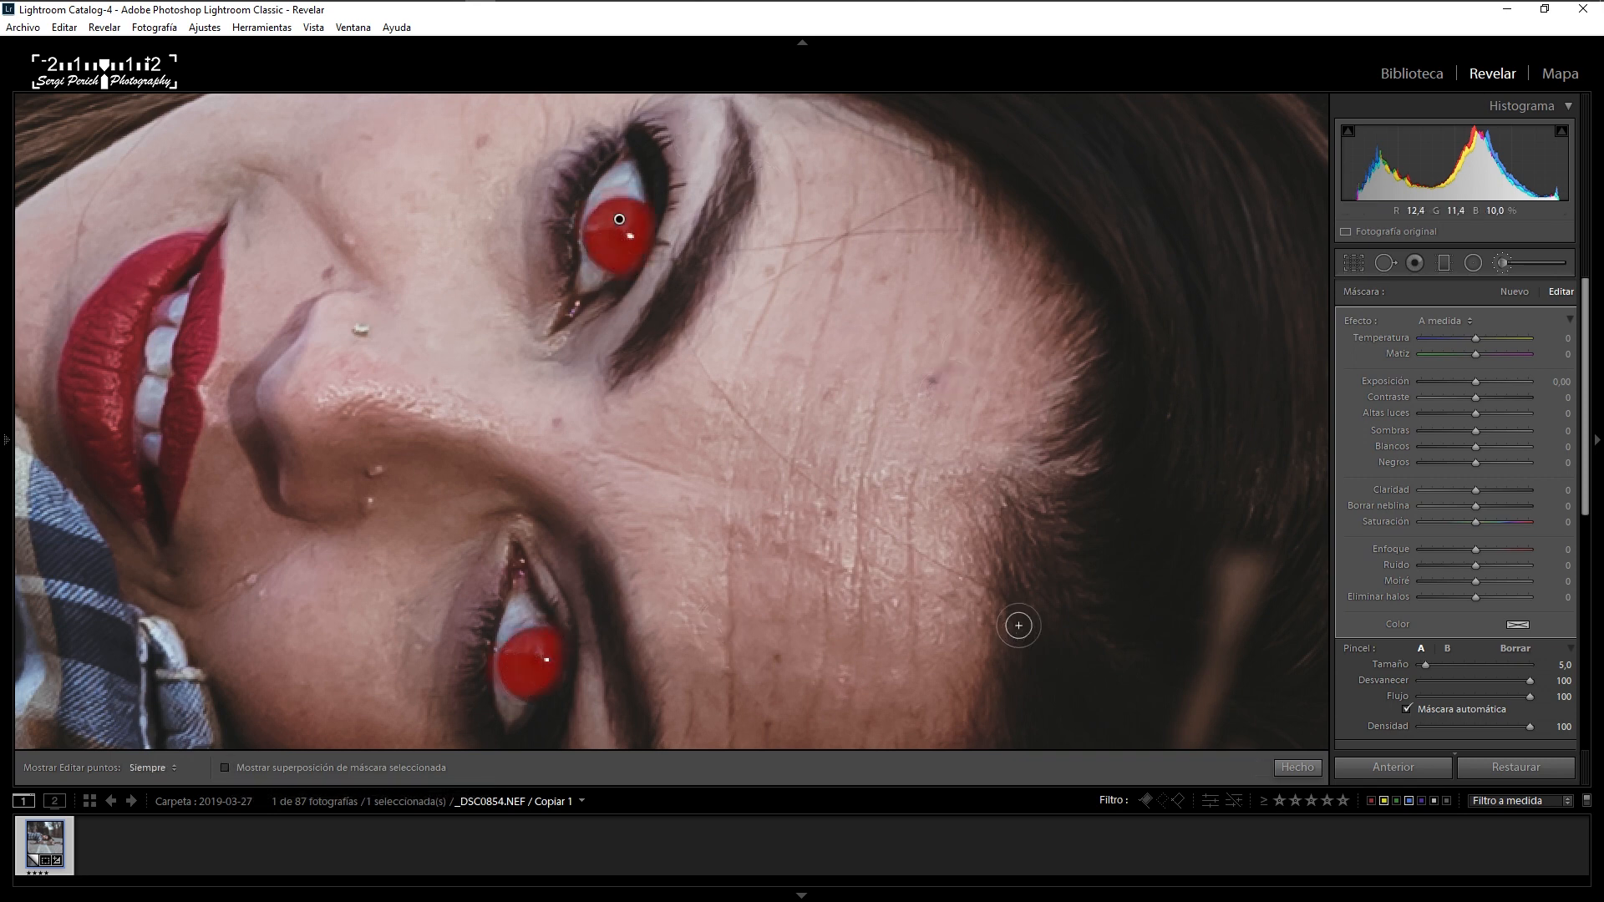
{"action": "key", "text": "o"}
{"action": "key", "text": "shift+Up"}
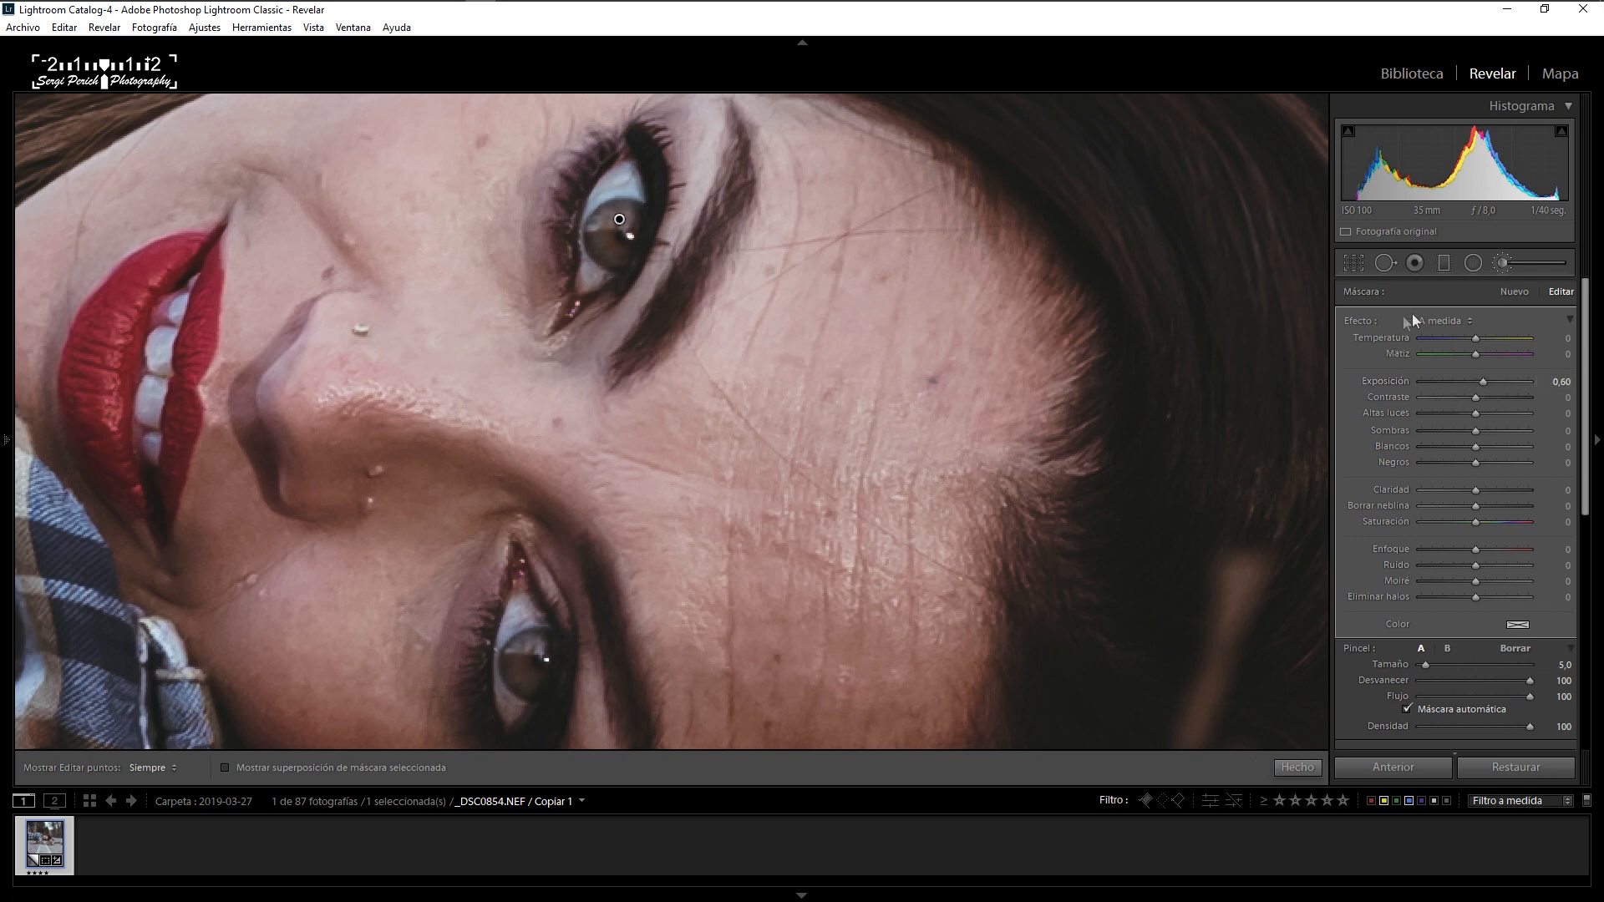
Step: Add a second brush mask over the irises to brighten them with an exposure of 0.20
{"action": "left_click", "coordinate": [1513, 293]}
{"action": "left_click_drag", "start_coordinate": [617, 248], "coordinate": [621, 232]}
{"action": "key", "text": "Up"}
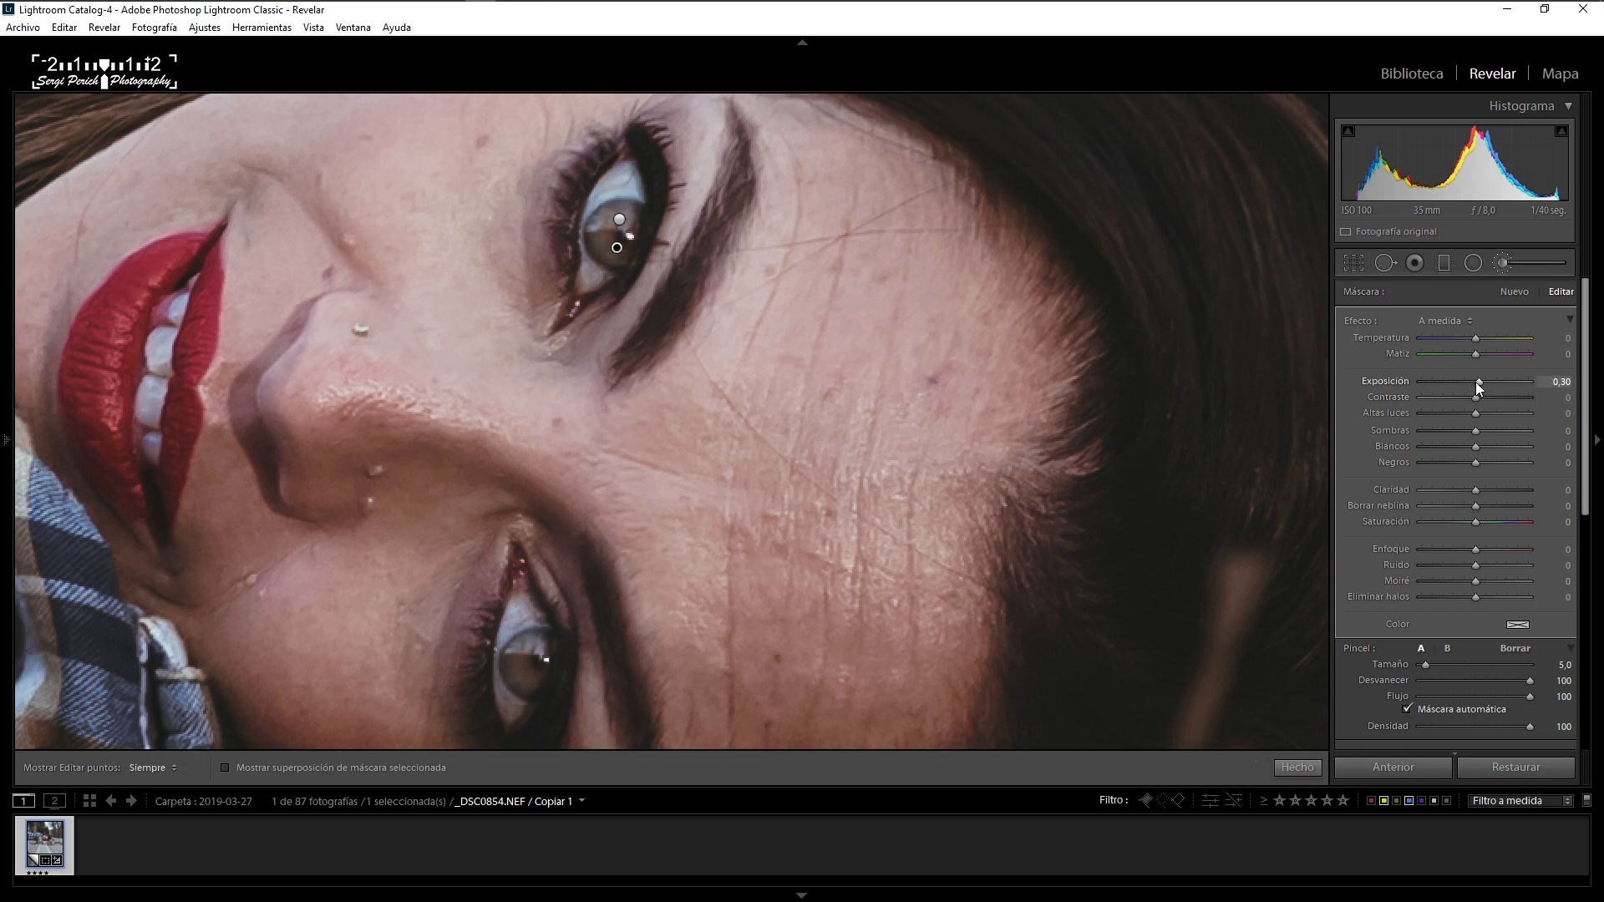
{"action": "key", "text": "Down"}
Step: Add a new brush mask with size 1.0 and blacks at -32, and paint it around the upper eye's iris rim
{"action": "left_click", "coordinate": [1510, 292]}
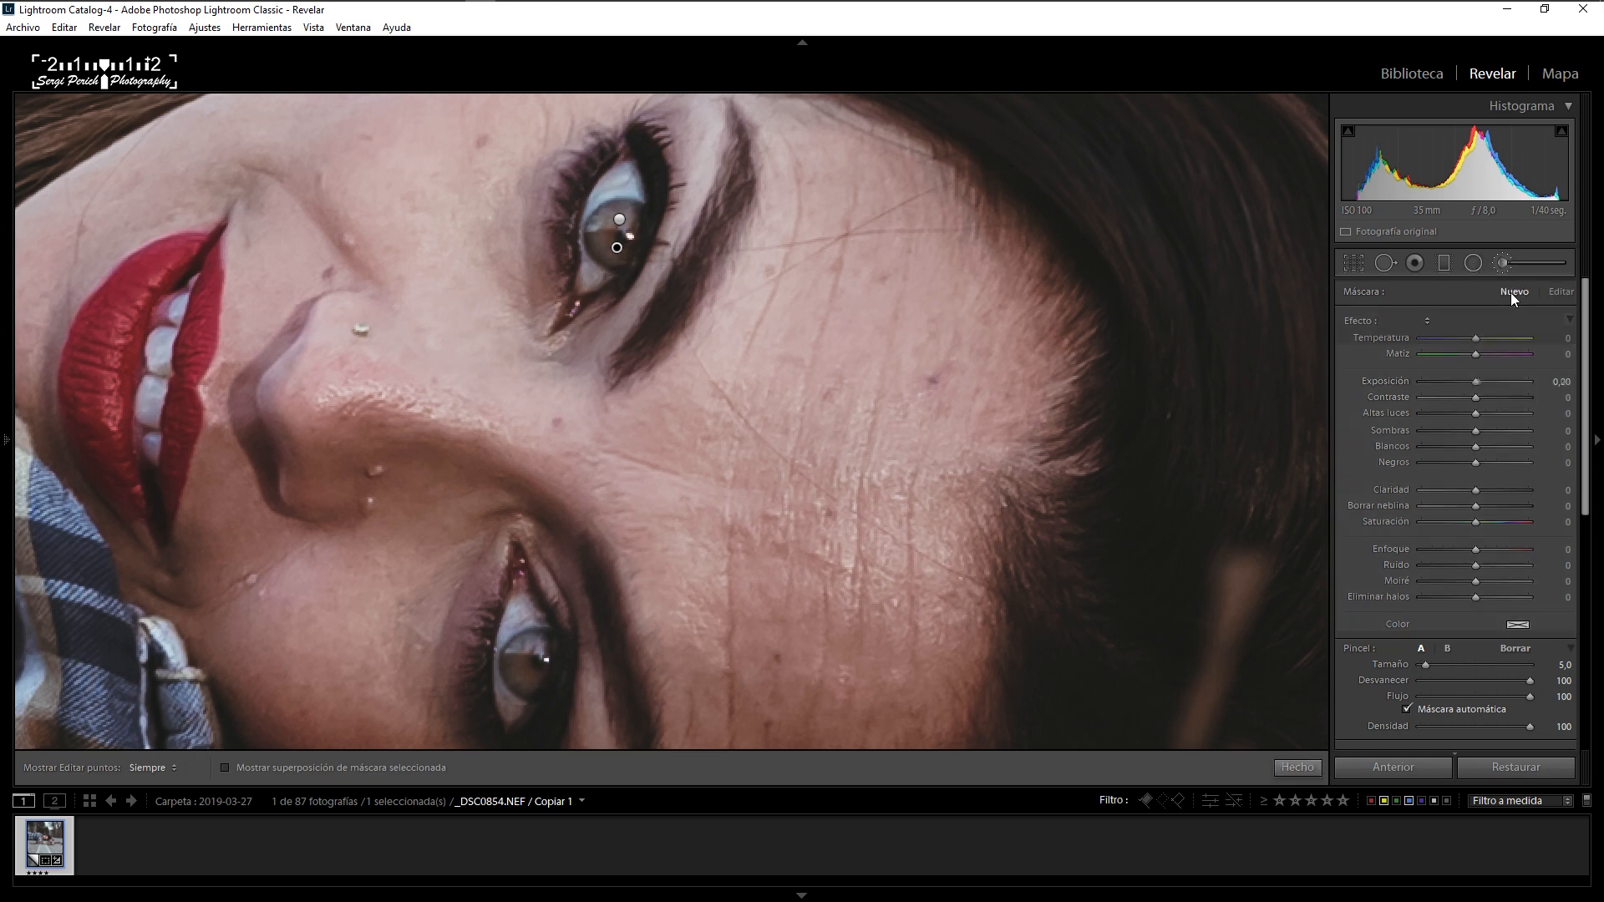
{"action": "scroll", "coordinate": [630, 202], "scroll_direction": "down", "scroll_amount": 2}
{"action": "scroll", "coordinate": [641, 204], "scroll_direction": "down", "scroll_amount": 1}
{"action": "left_click_drag", "start_coordinate": [1475, 462], "coordinate": [1457, 462]}
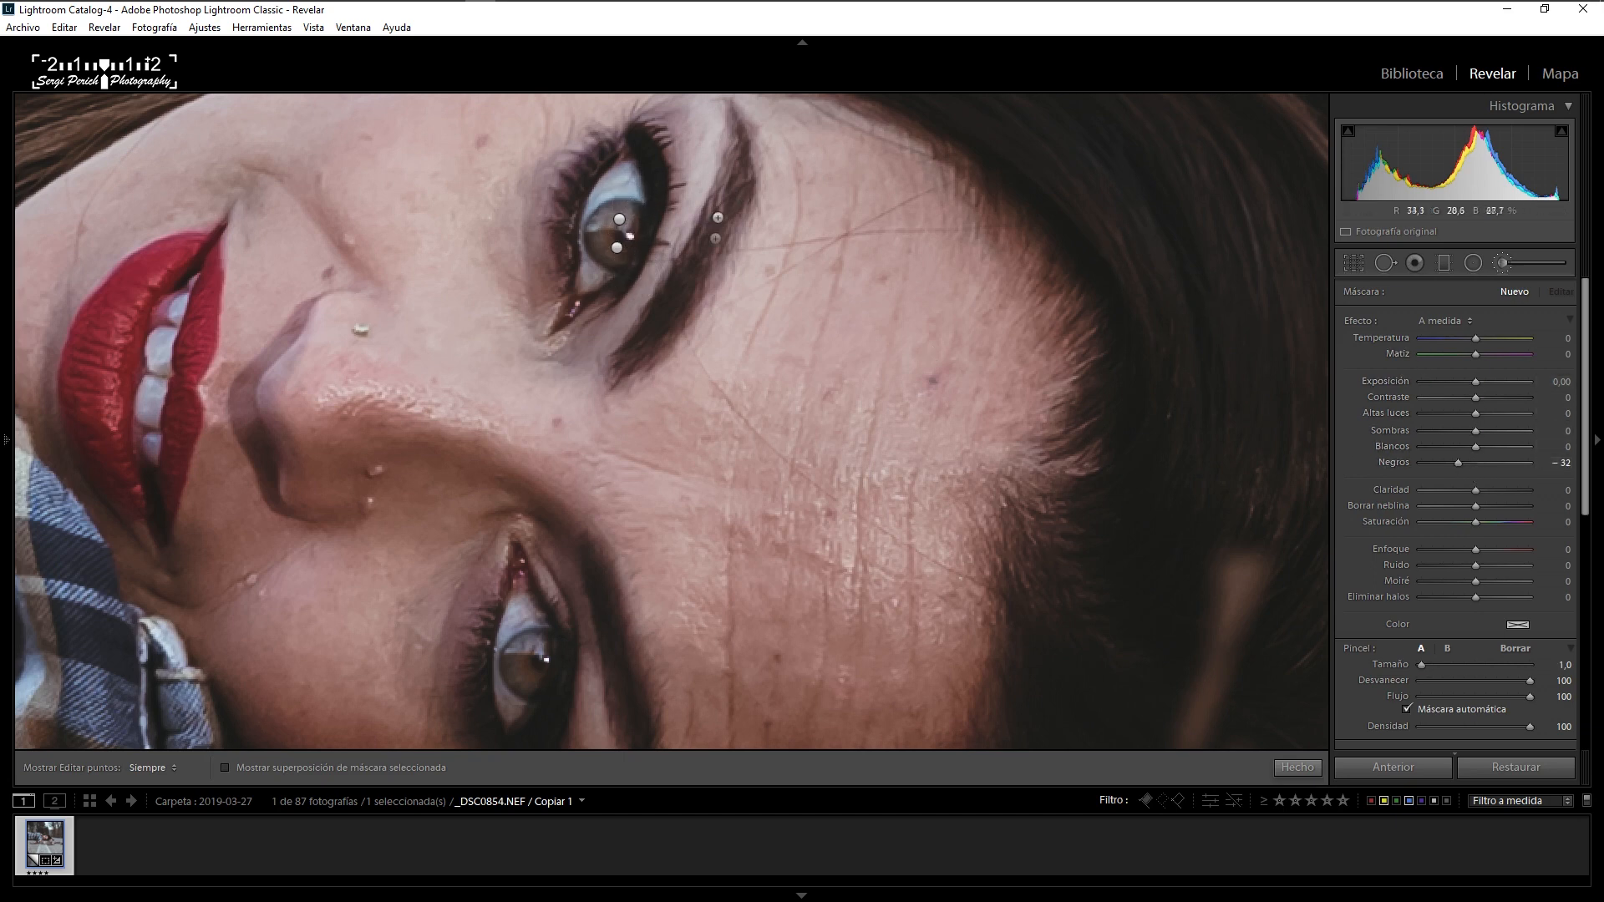
{"action": "left_click_drag", "start_coordinate": [637, 207], "coordinate": [598, 211]}
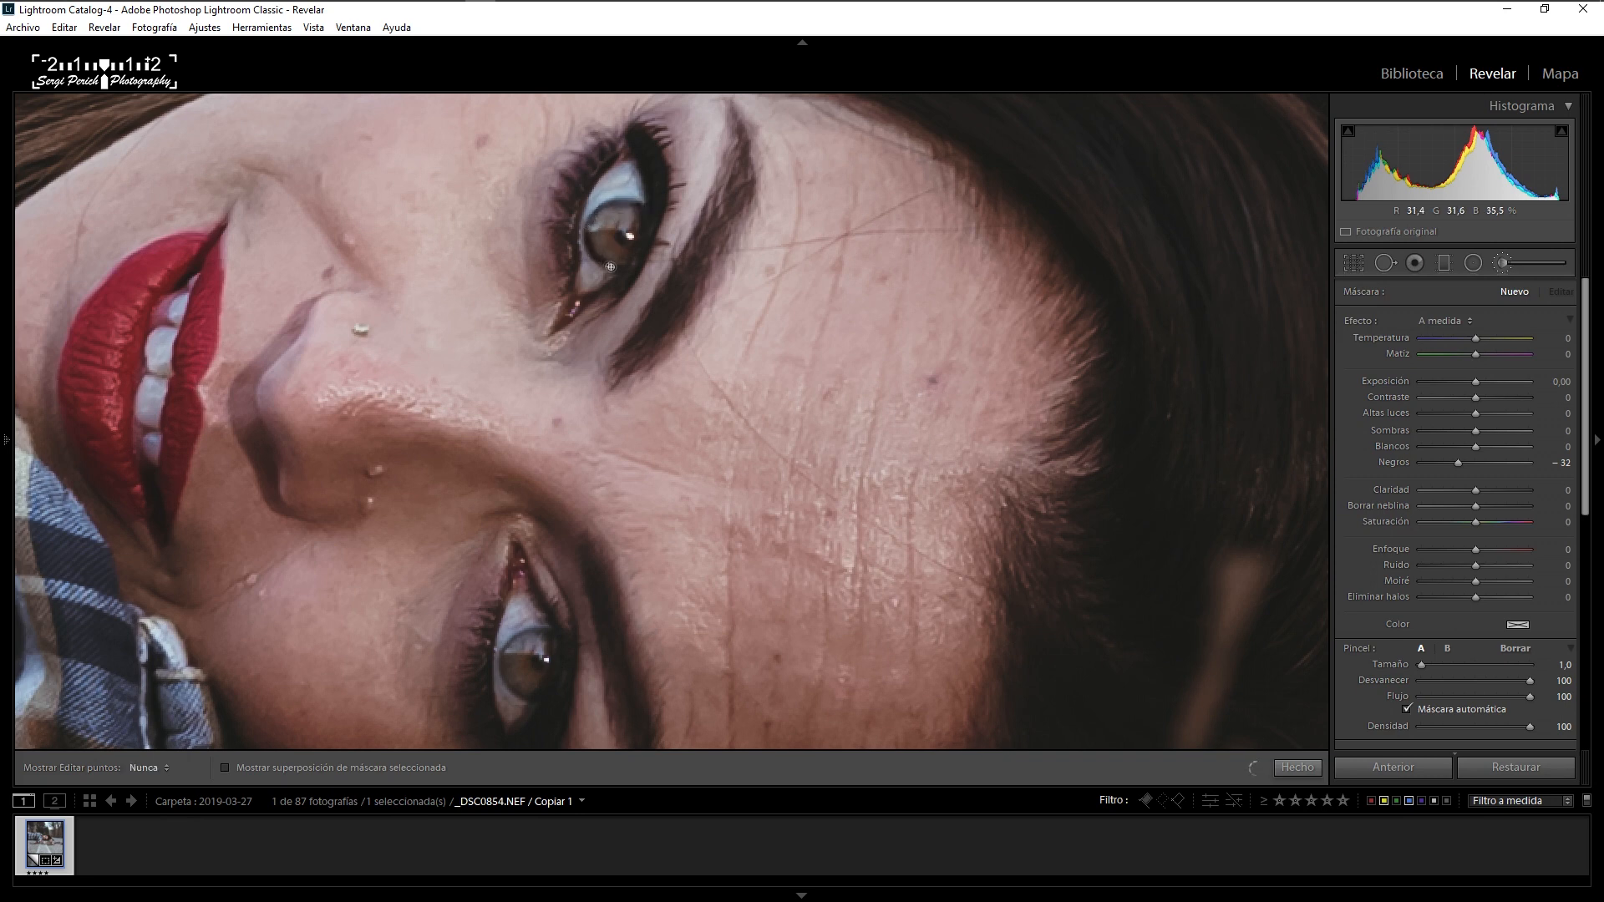
{"action": "left_click_drag", "start_coordinate": [610, 267], "coordinate": [611, 268]}
Step: Extend the dark rim mask around the other eye's iris and readjust the mask's blacks
{"action": "left_click_drag", "start_coordinate": [1458, 463], "coordinate": [1472, 472]}
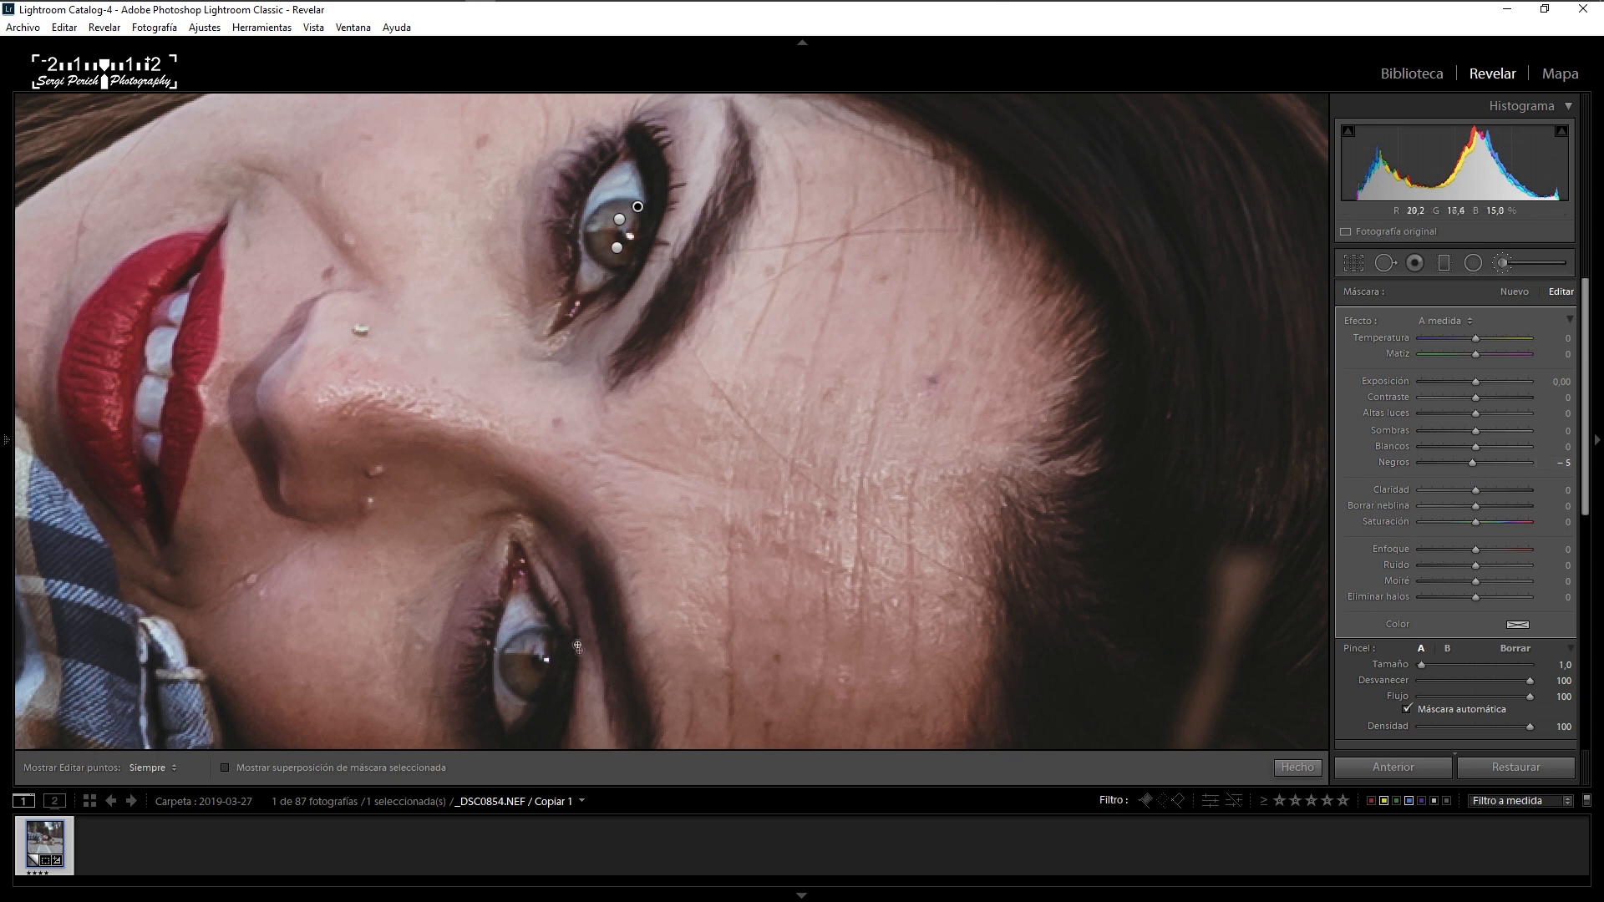
{"action": "mouse_move", "coordinate": [507, 651]}
{"action": "left_mouse_down"}
{"action": "mouse_move", "coordinate": [507, 682]}
{"action": "mouse_move", "coordinate": [529, 697]}
{"action": "left_mouse_up"}
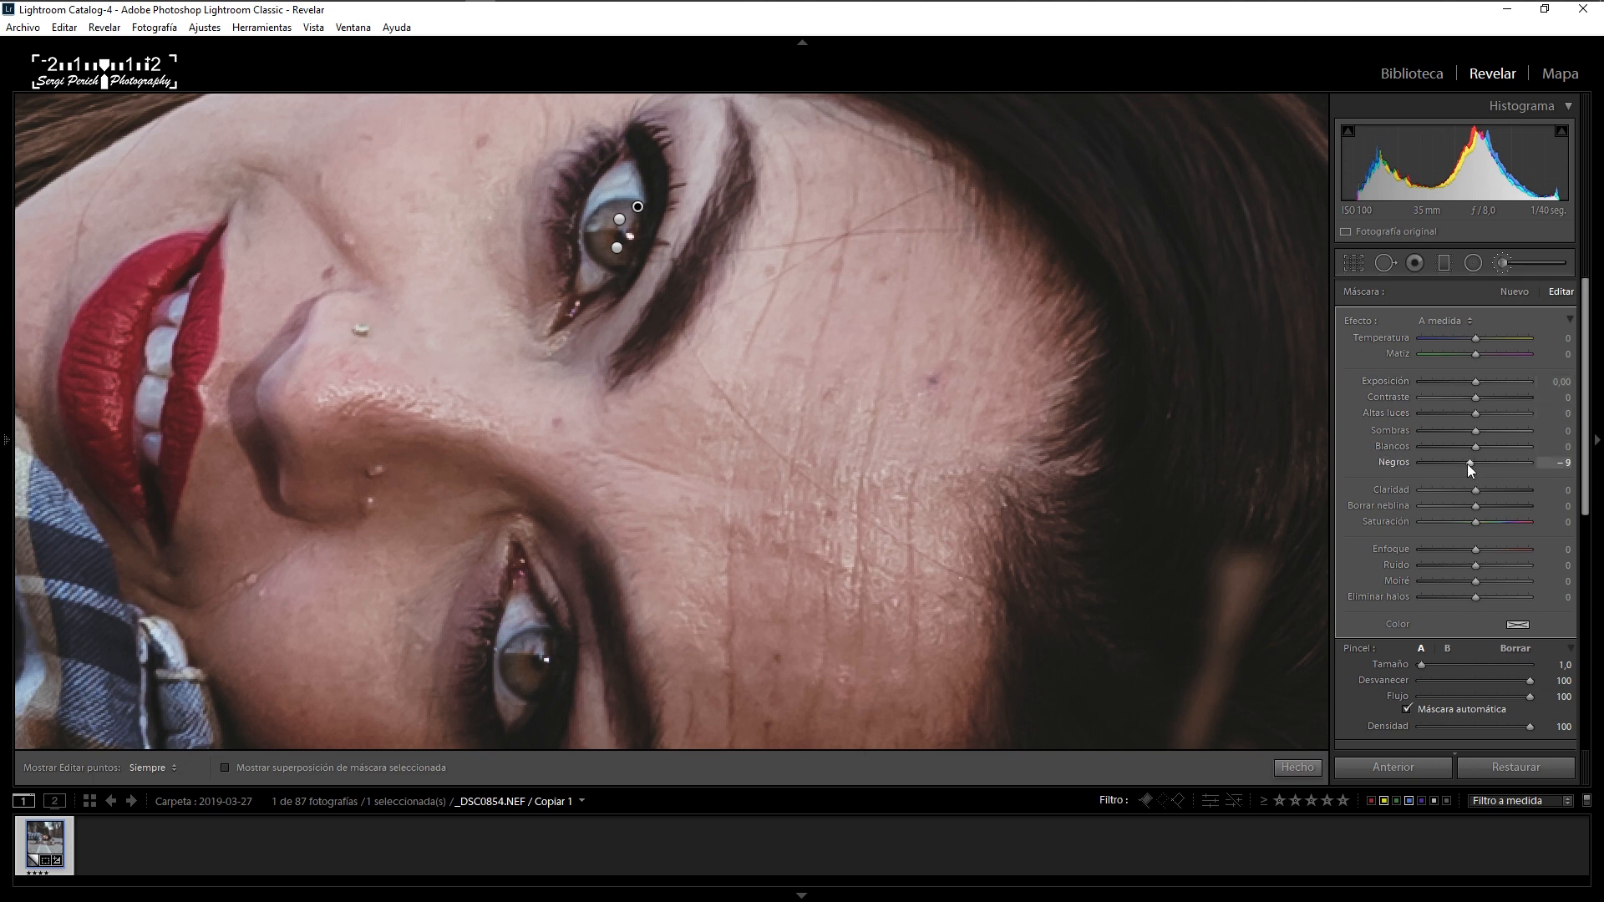
{"action": "left_click_drag", "start_coordinate": [1468, 465], "coordinate": [1460, 459]}
Step: Add a new brush mask with reset effects, sharpness 30 and size 4.0, paint it over the irises and finish brush editing
{"action": "left_click", "coordinate": [1514, 291]}
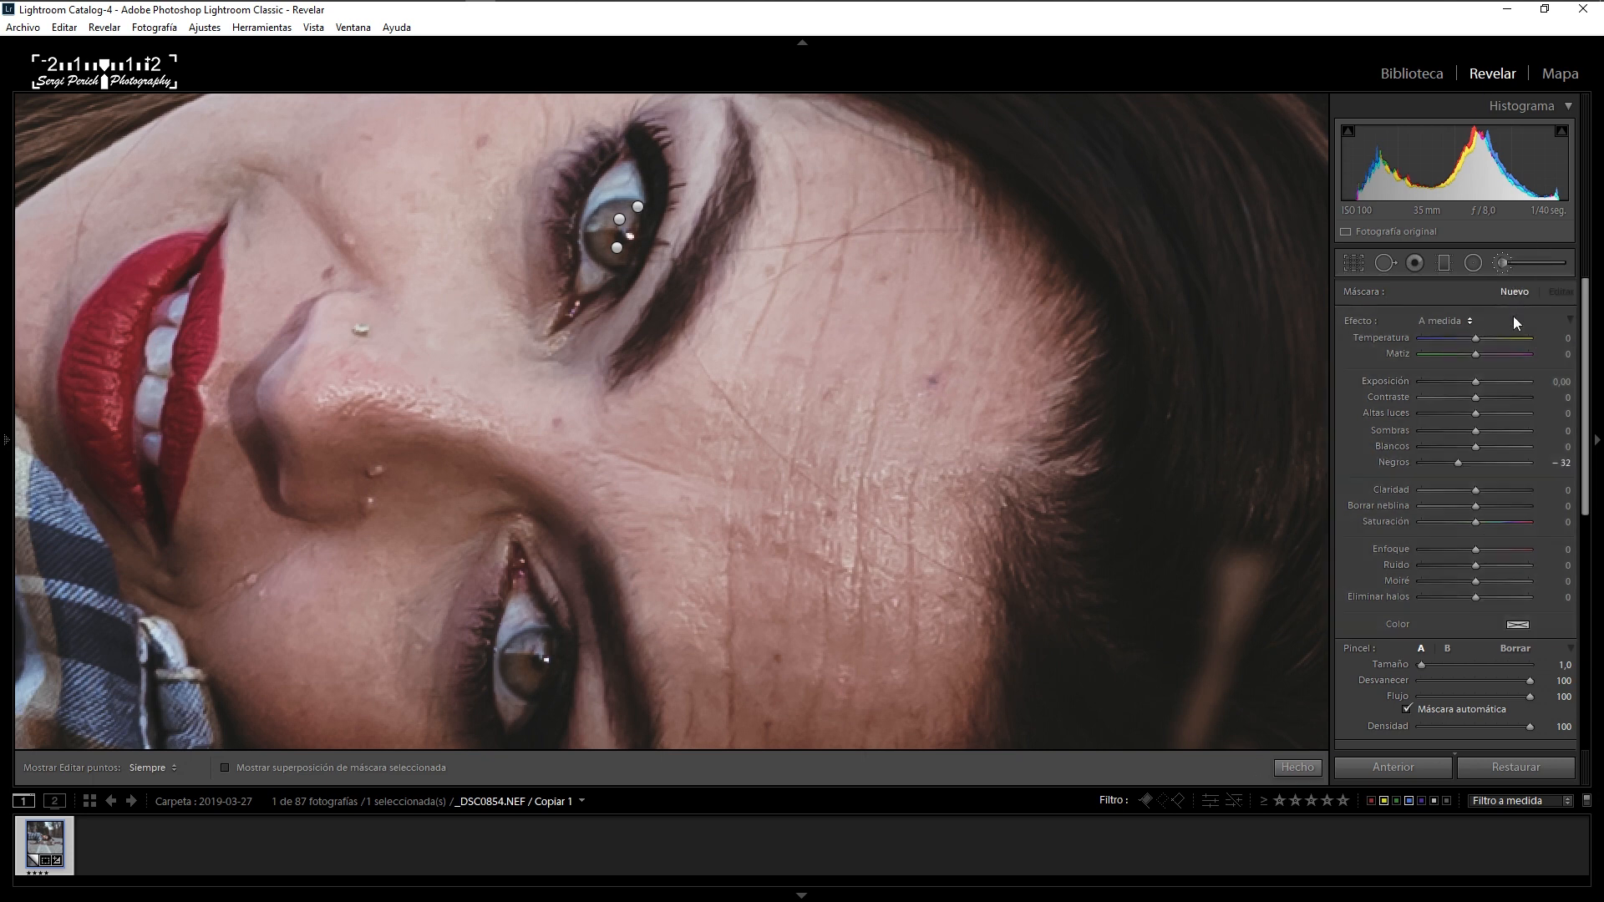
{"action": "double_click", "coordinate": [1361, 320]}
{"action": "left_click_drag", "start_coordinate": [1481, 554], "coordinate": [1496, 553]}
{"action": "scroll", "coordinate": [603, 239], "scroll_direction": "up", "scroll_amount": 3}
{"action": "left_click_drag", "start_coordinate": [603, 236], "coordinate": [631, 217]}
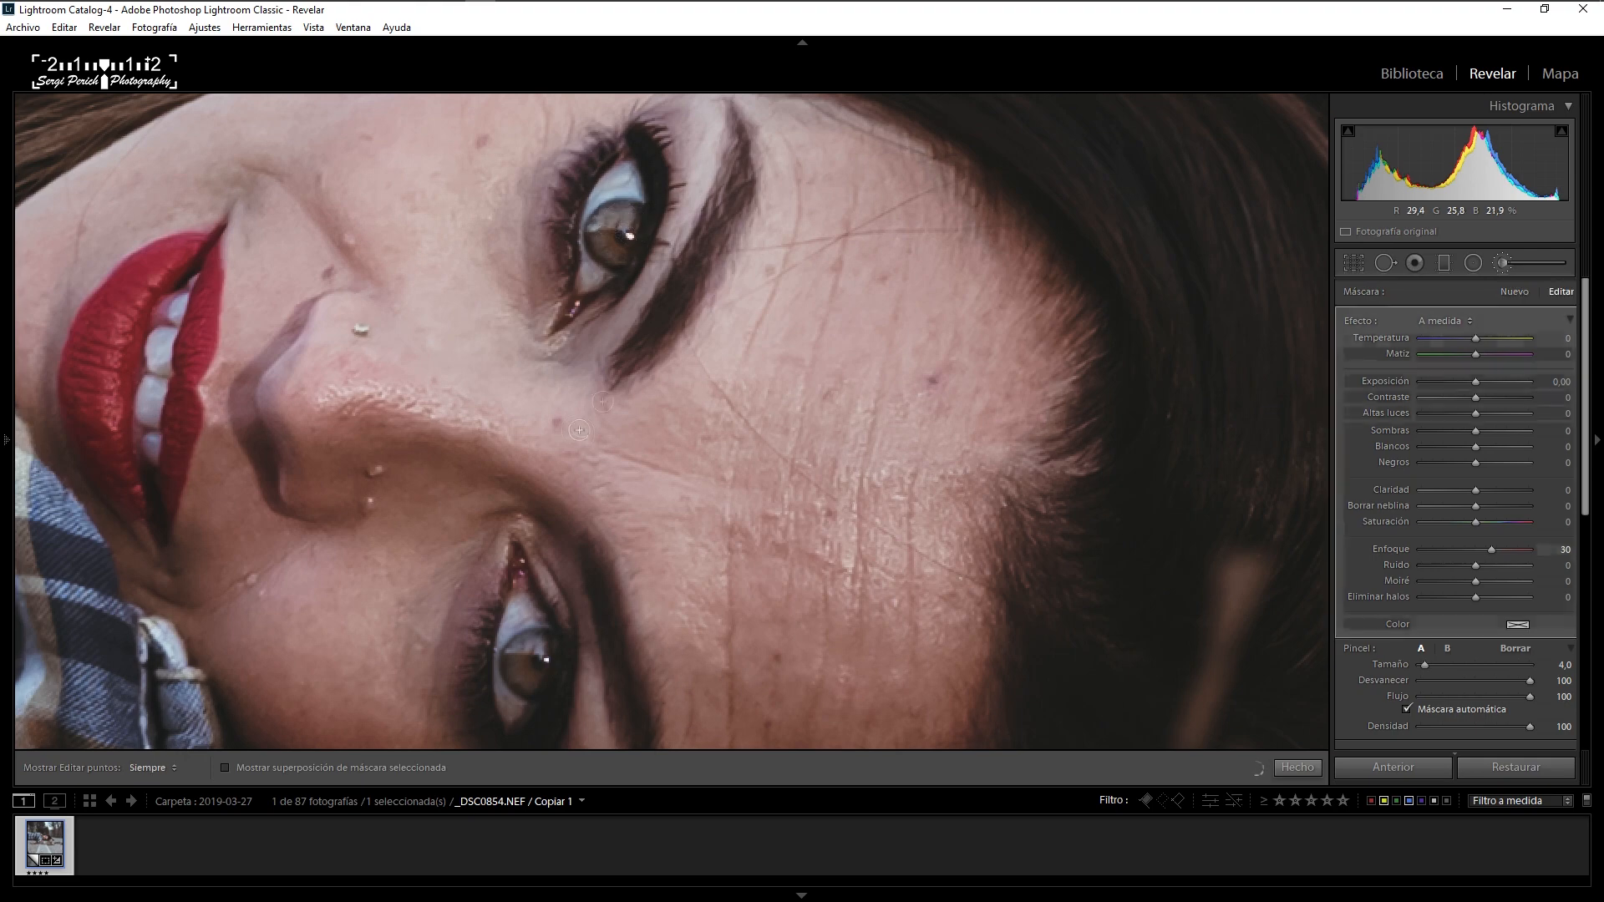
{"action": "key", "text": "h"}
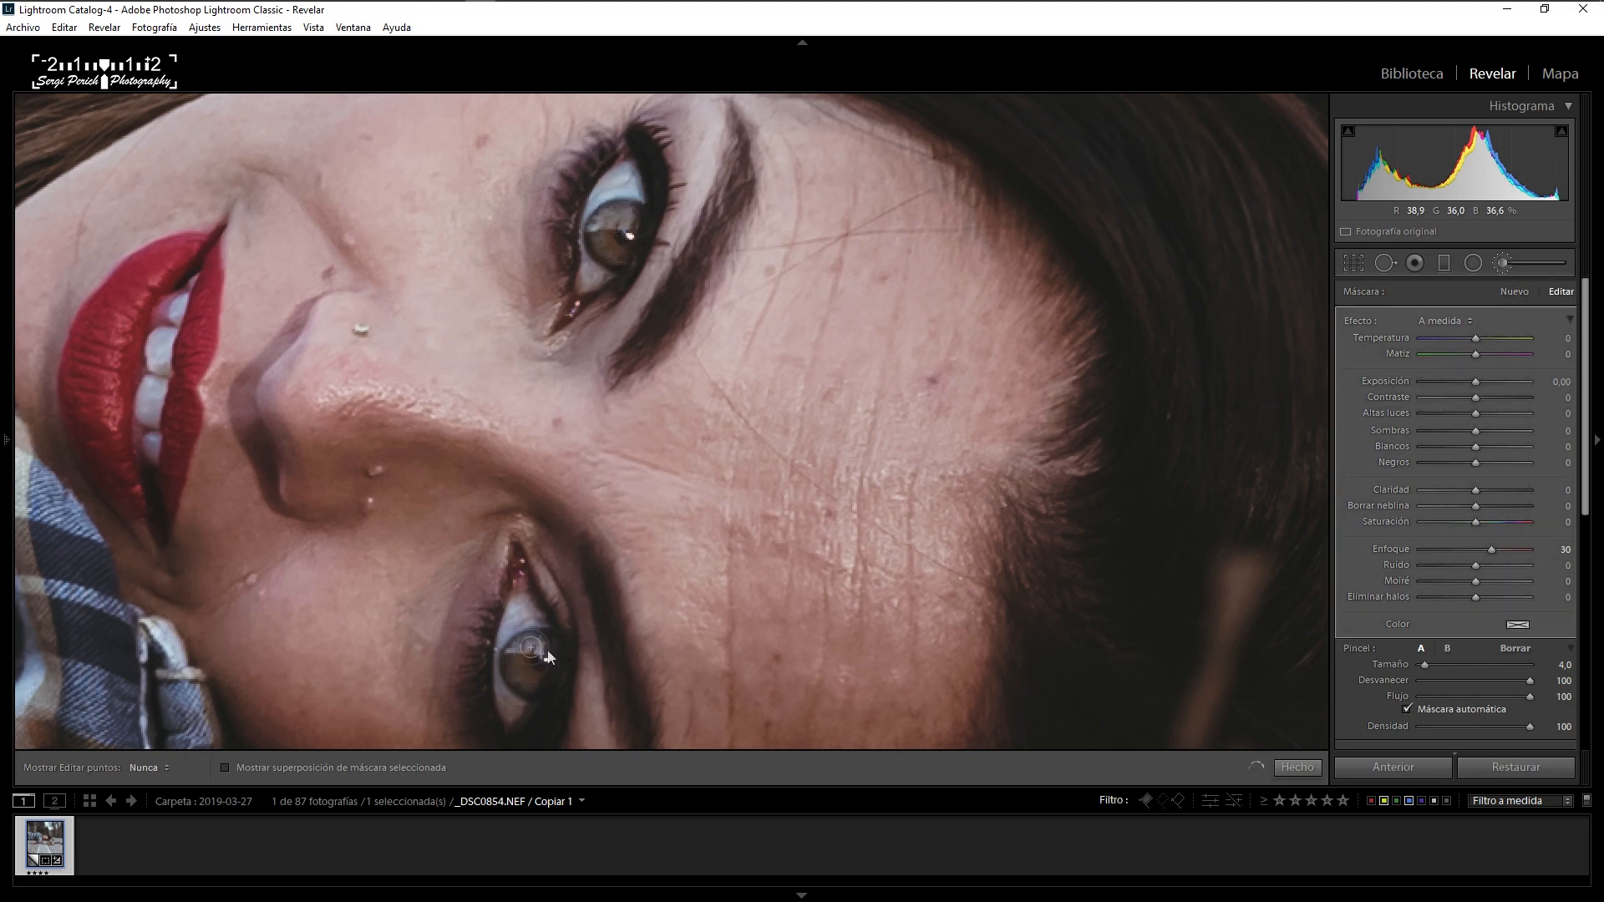
{"action": "left_click", "coordinate": [1297, 767]}
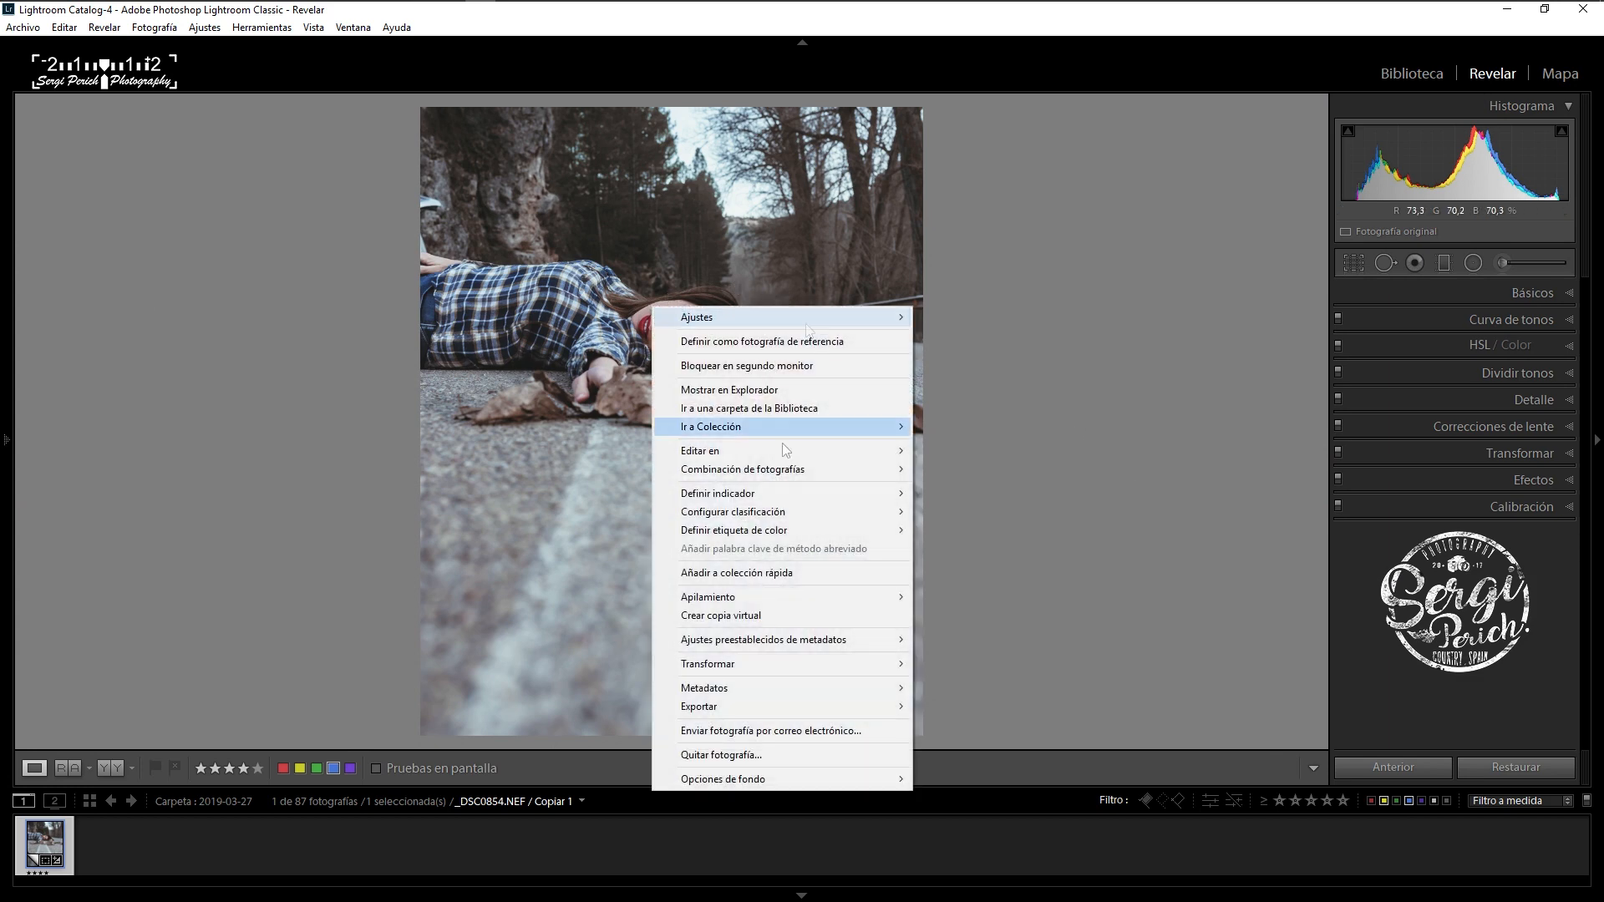
Step: Send the photo to Adobe Photoshop CC 2019 for editing
{"action": "right_click", "coordinate": [650, 306]}
{"action": "mouse_move", "coordinate": [906, 459]}
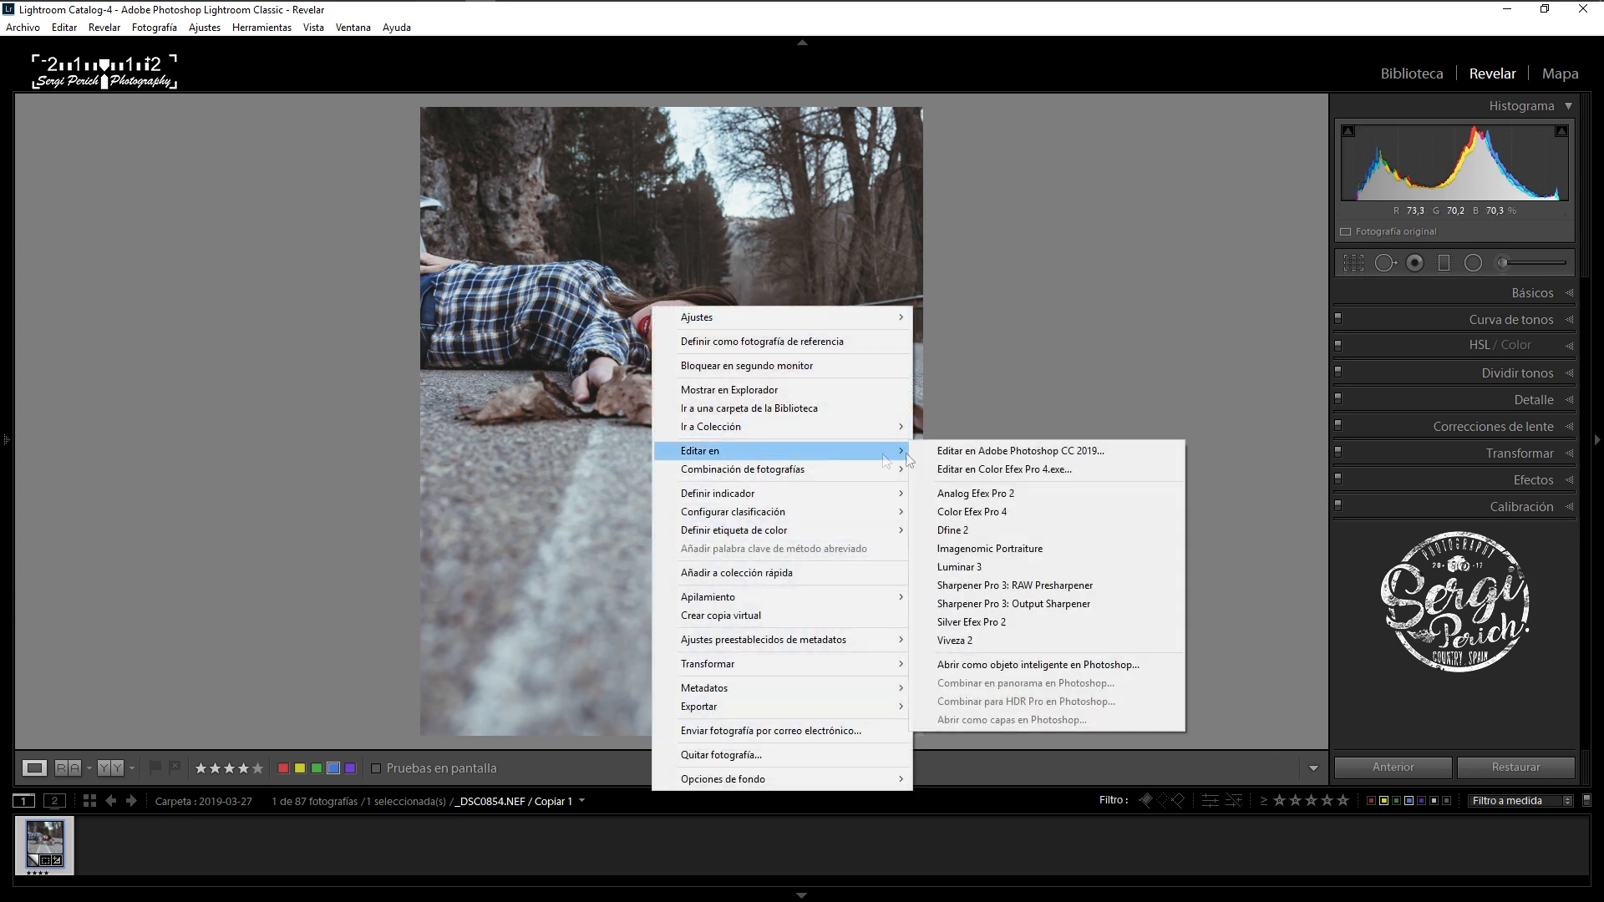
{"action": "left_click", "coordinate": [978, 454]}
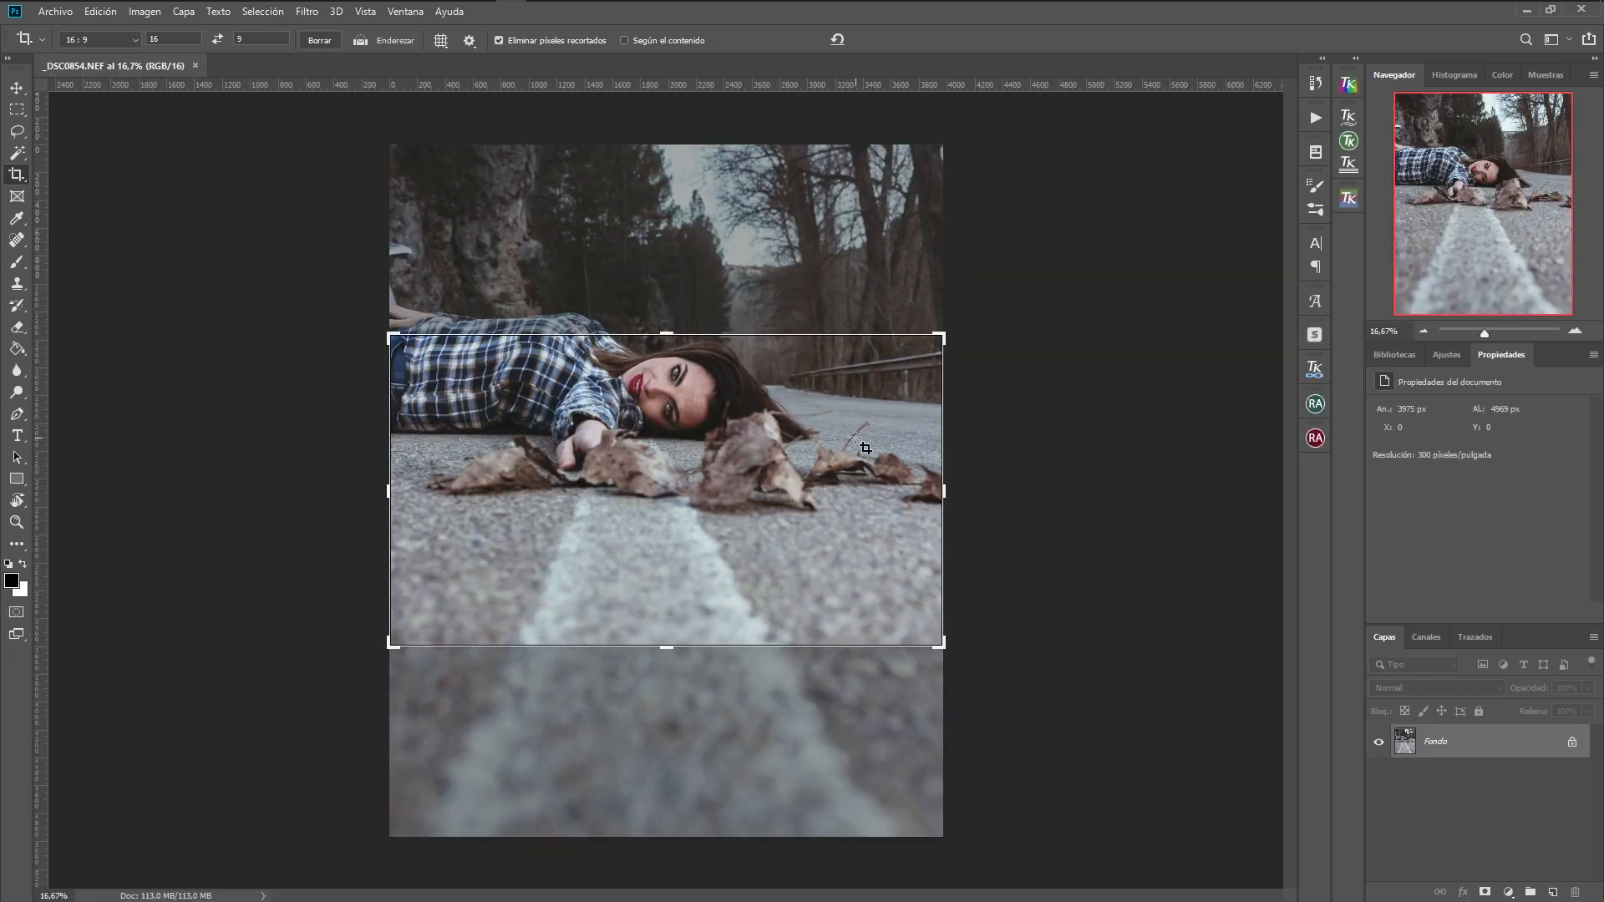
Step: Leave the crop tool and create a new empty layer above the background
{"action": "key", "text": "v"}
{"action": "key", "text": "ctrl+shift+n"}
{"action": "key", "text": "Return"}
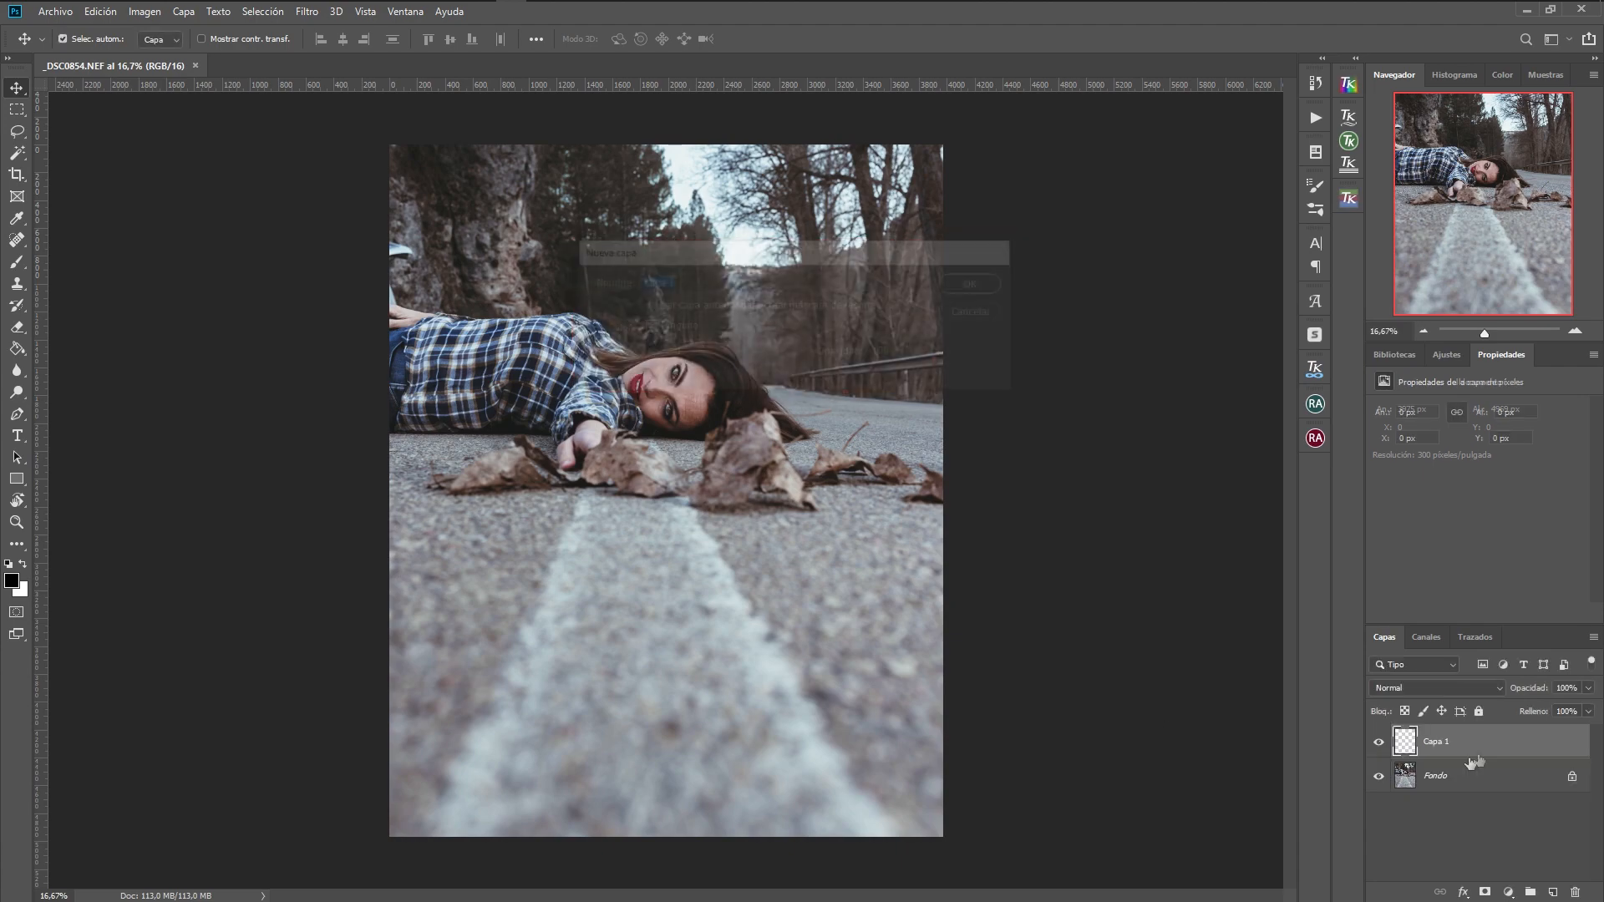
Step: Remove the blemishes around the nose and lower cheek with the content-aware Spot Healing Brush in Normal mode, sampling all layers
{"action": "left_click_drag", "start_coordinate": [674, 394], "coordinate": [844, 399]}
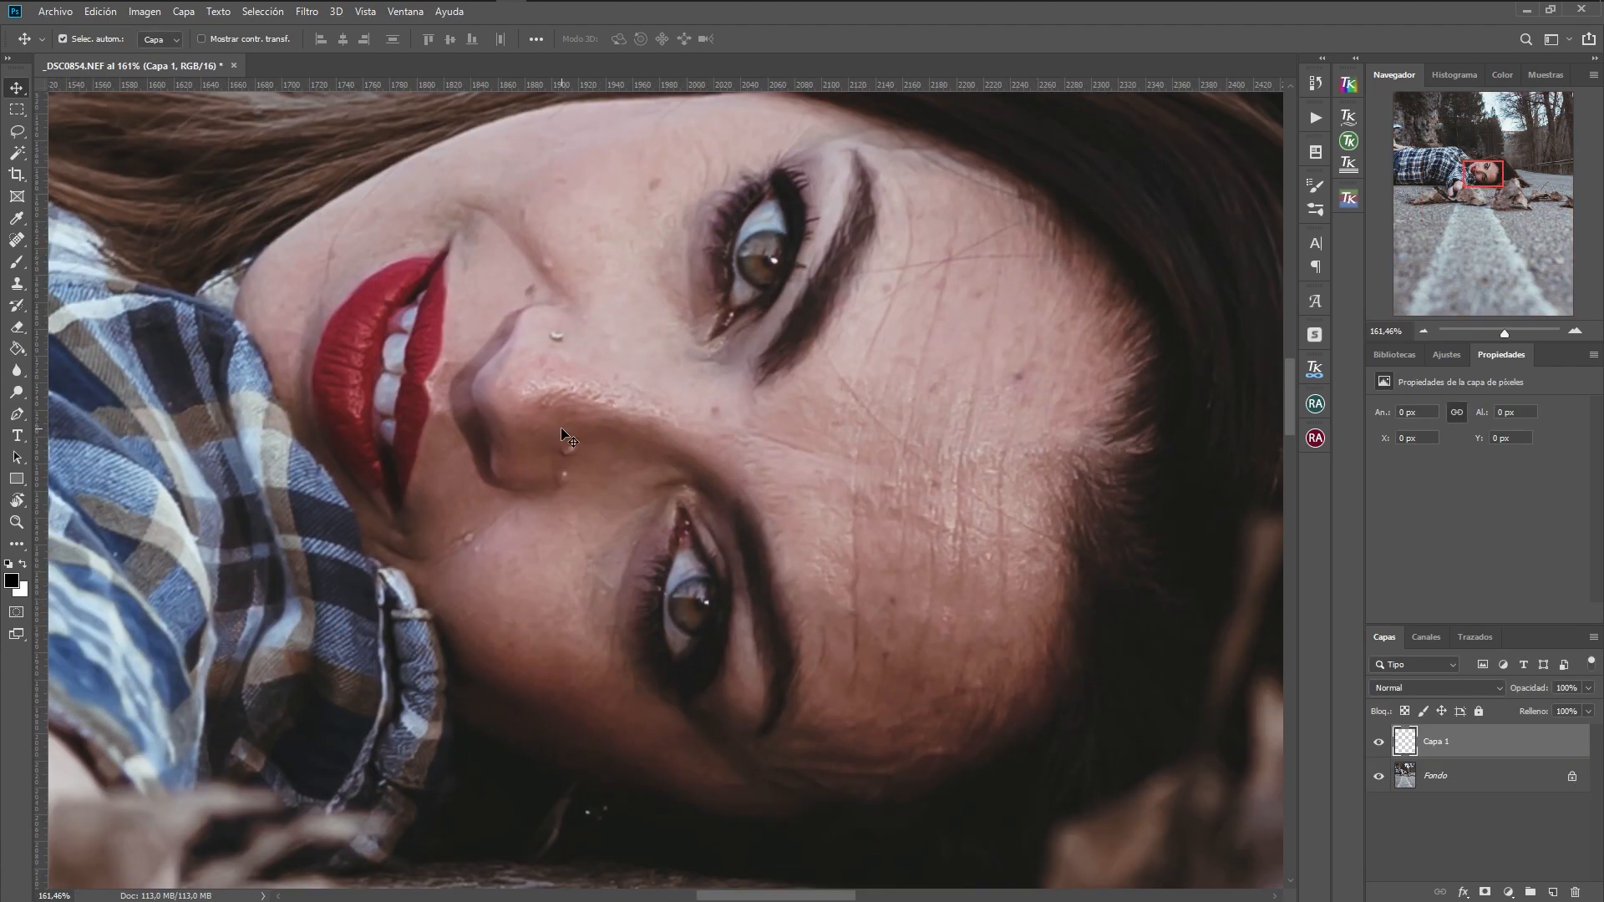
{"action": "key", "text": "j"}
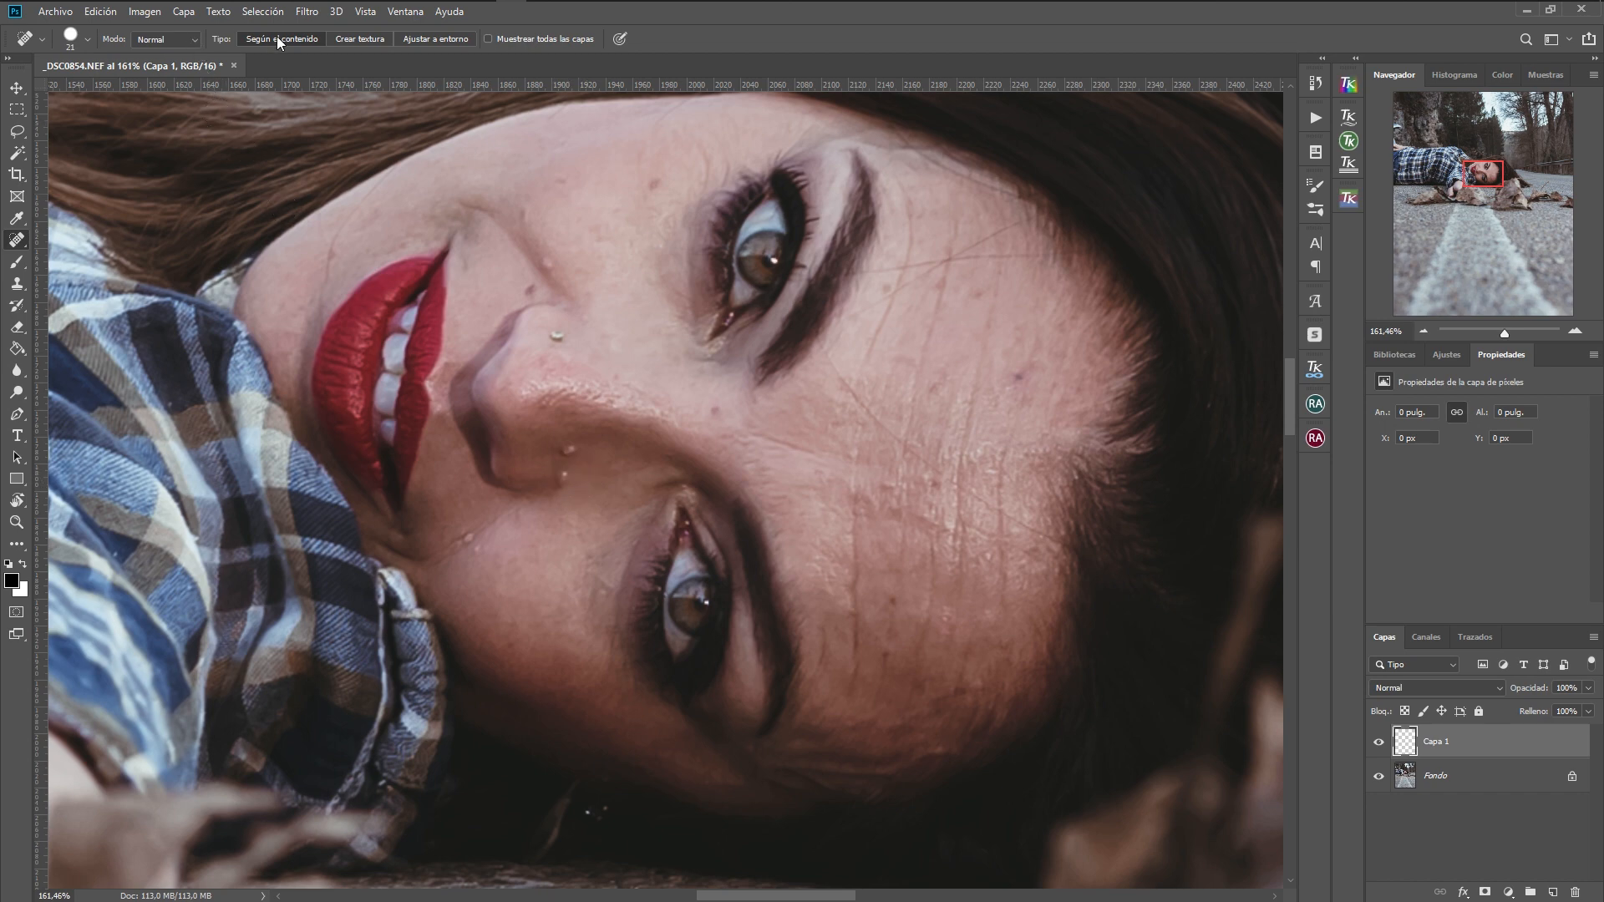
{"action": "left_click", "coordinate": [170, 37]}
{"action": "left_click", "coordinate": [172, 38]}
{"action": "left_click", "coordinate": [572, 443]}
{"action": "left_click", "coordinate": [563, 476]}
{"action": "left_click", "coordinate": [534, 293]}
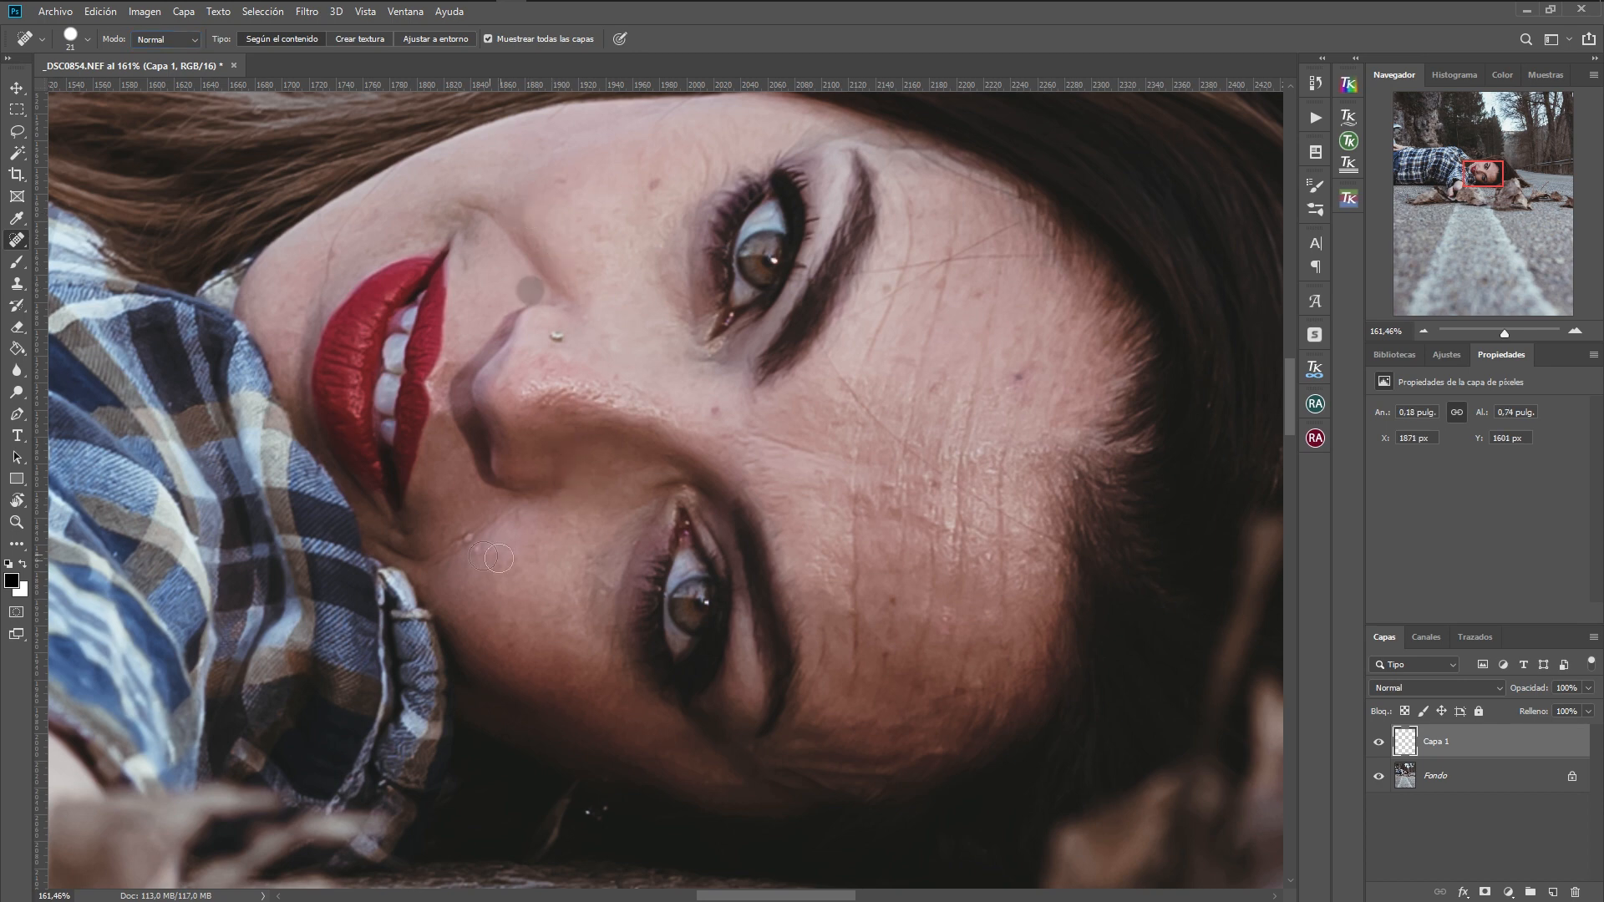
{"action": "left_click", "coordinate": [464, 536]}
{"action": "left_click", "coordinate": [478, 557]}
Step: Heal the spots and stray hair lines across the forehead, reducing the brush size to 16
{"action": "left_click_drag", "start_coordinate": [890, 608], "coordinate": [876, 607]}
{"action": "left_click_drag", "start_coordinate": [1020, 378], "coordinate": [1032, 378]}
{"action": "left_click", "coordinate": [1020, 336]}
{"action": "left_click", "coordinate": [976, 294]}
{"action": "left_click", "coordinate": [941, 386]}
{"action": "left_click_drag", "start_coordinate": [833, 363], "coordinate": [969, 496]}
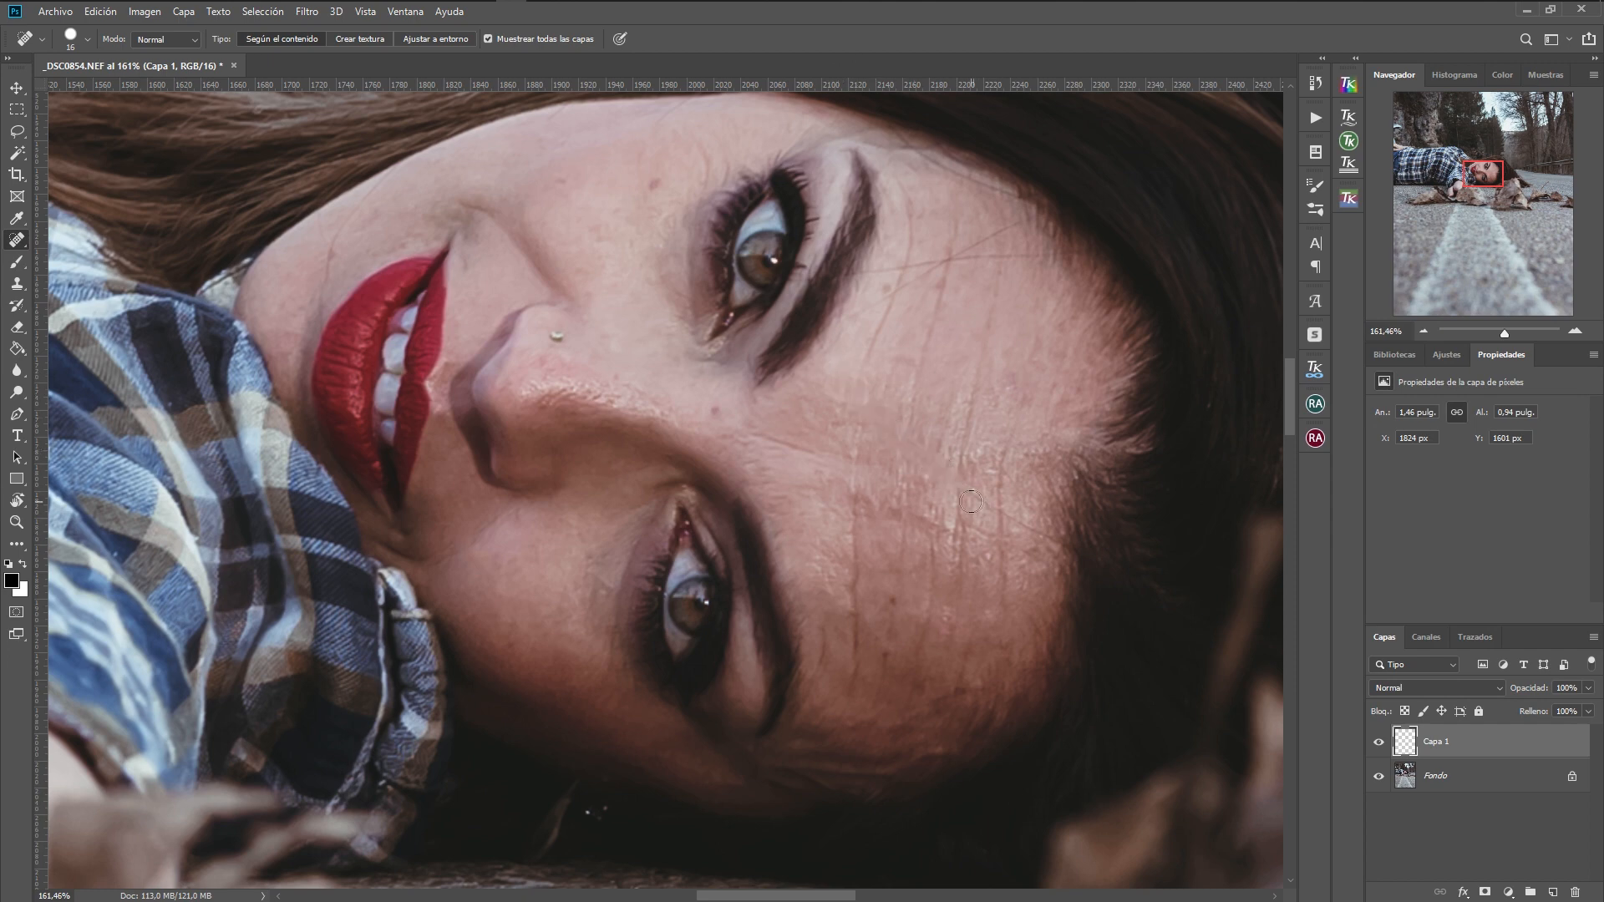
{"action": "mouse_move", "coordinate": [913, 452]}
{"action": "left_mouse_down"}
{"action": "mouse_move", "coordinate": [974, 492]}
{"action": "mouse_move", "coordinate": [958, 490]}
{"action": "mouse_move", "coordinate": [990, 537]}
{"action": "mouse_move", "coordinate": [978, 499]}
{"action": "mouse_move", "coordinate": [1054, 541]}
{"action": "left_mouse_up"}
{"action": "left_click", "coordinate": [898, 622]}
{"action": "left_click", "coordinate": [896, 648]}
Step: Heal the remaining small spots on the nose bridge and both cheeks with the Spot Healing Brush
{"action": "left_click", "coordinate": [712, 406]}
{"action": "mouse_move", "coordinate": [688, 139]}
{"action": "left_mouse_down"}
{"action": "mouse_move", "coordinate": [700, 177]}
{"action": "mouse_move", "coordinate": [722, 162]}
{"action": "left_mouse_up"}
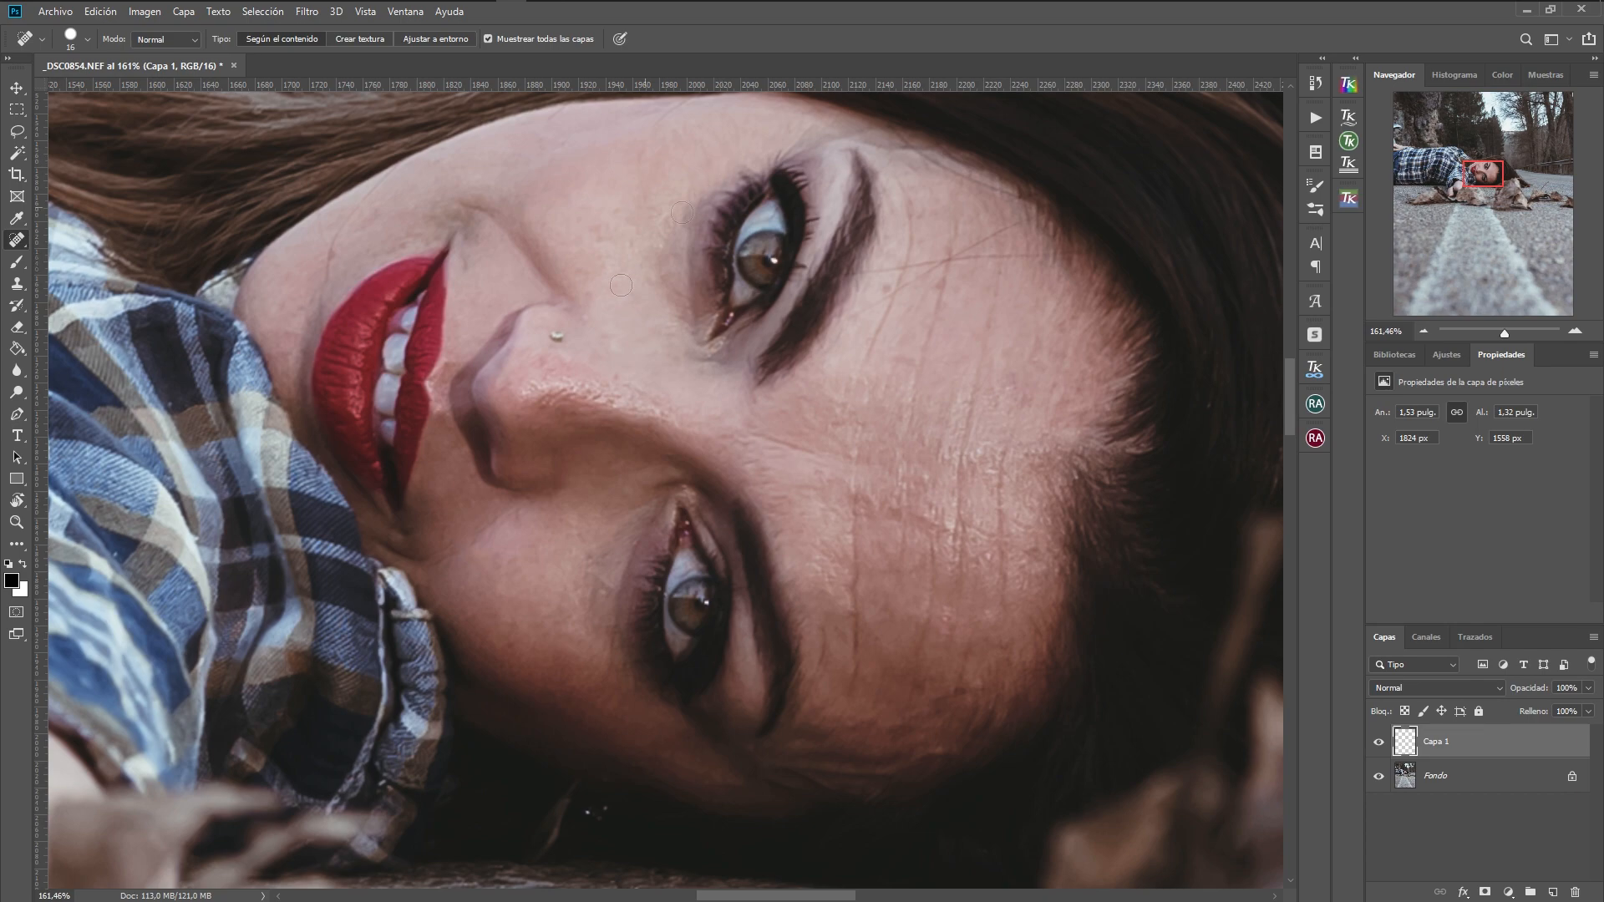
{"action": "left_click", "coordinate": [587, 558]}
{"action": "left_click", "coordinate": [445, 533]}
{"action": "left_click_drag", "start_coordinate": [381, 199], "coordinate": [497, 398]}
Step: Heal the small marks on the chin and along the jaw beside the upper corner of the mouth
{"action": "scroll", "coordinate": [497, 399], "scroll_direction": "up", "scroll_amount": 3}
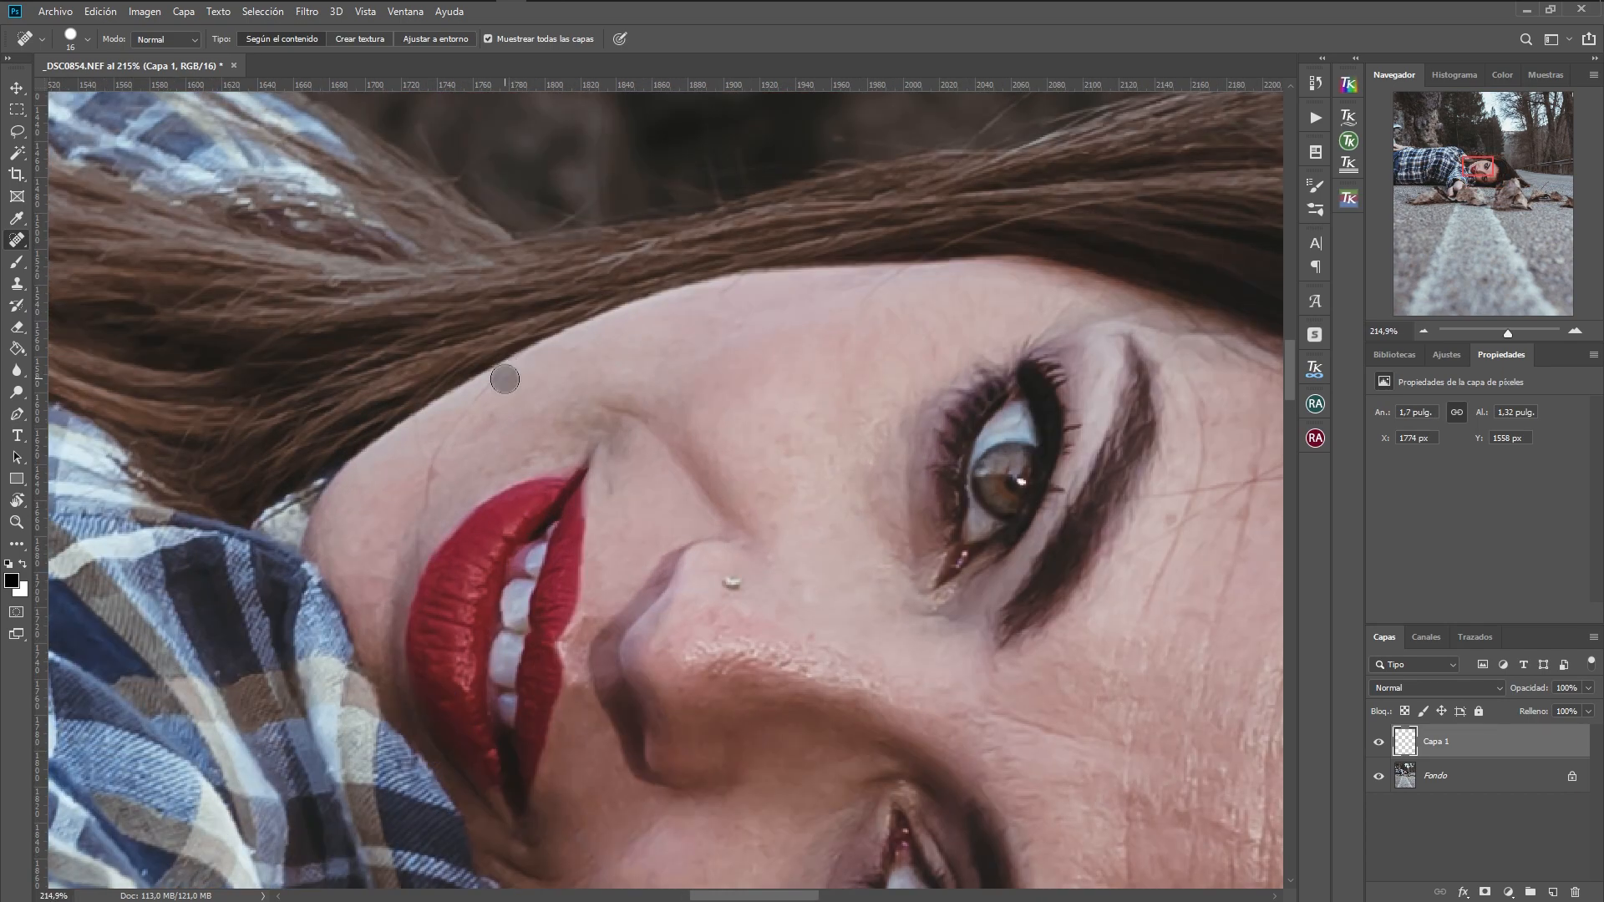
{"action": "left_click", "coordinate": [434, 465]}
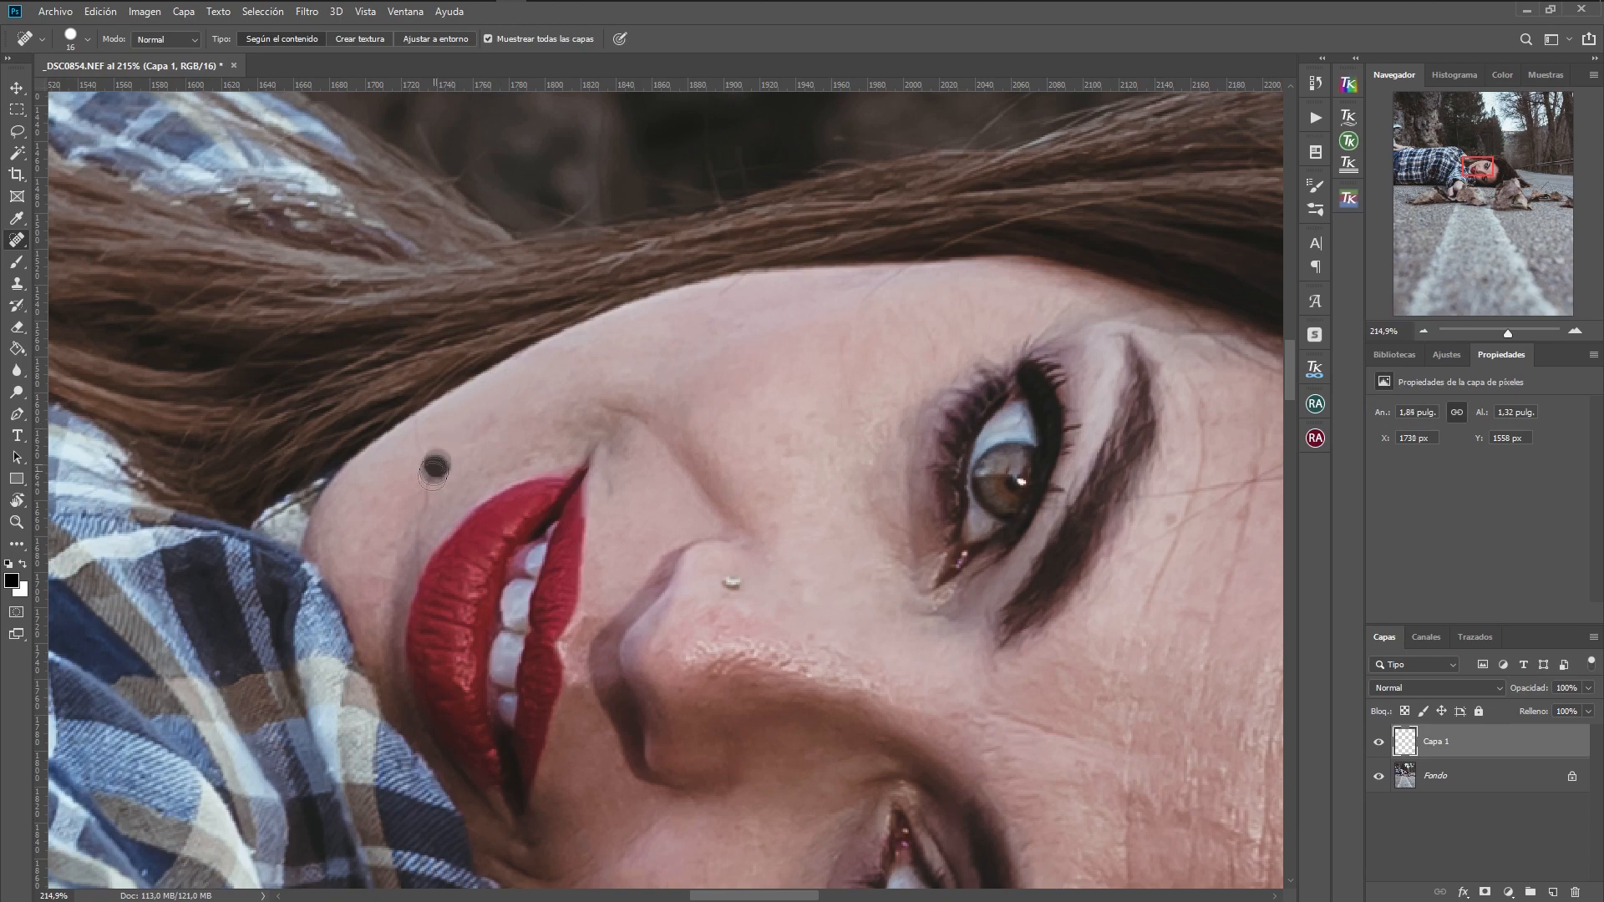
{"action": "left_click", "coordinate": [412, 555]}
{"action": "left_click", "coordinate": [488, 415]}
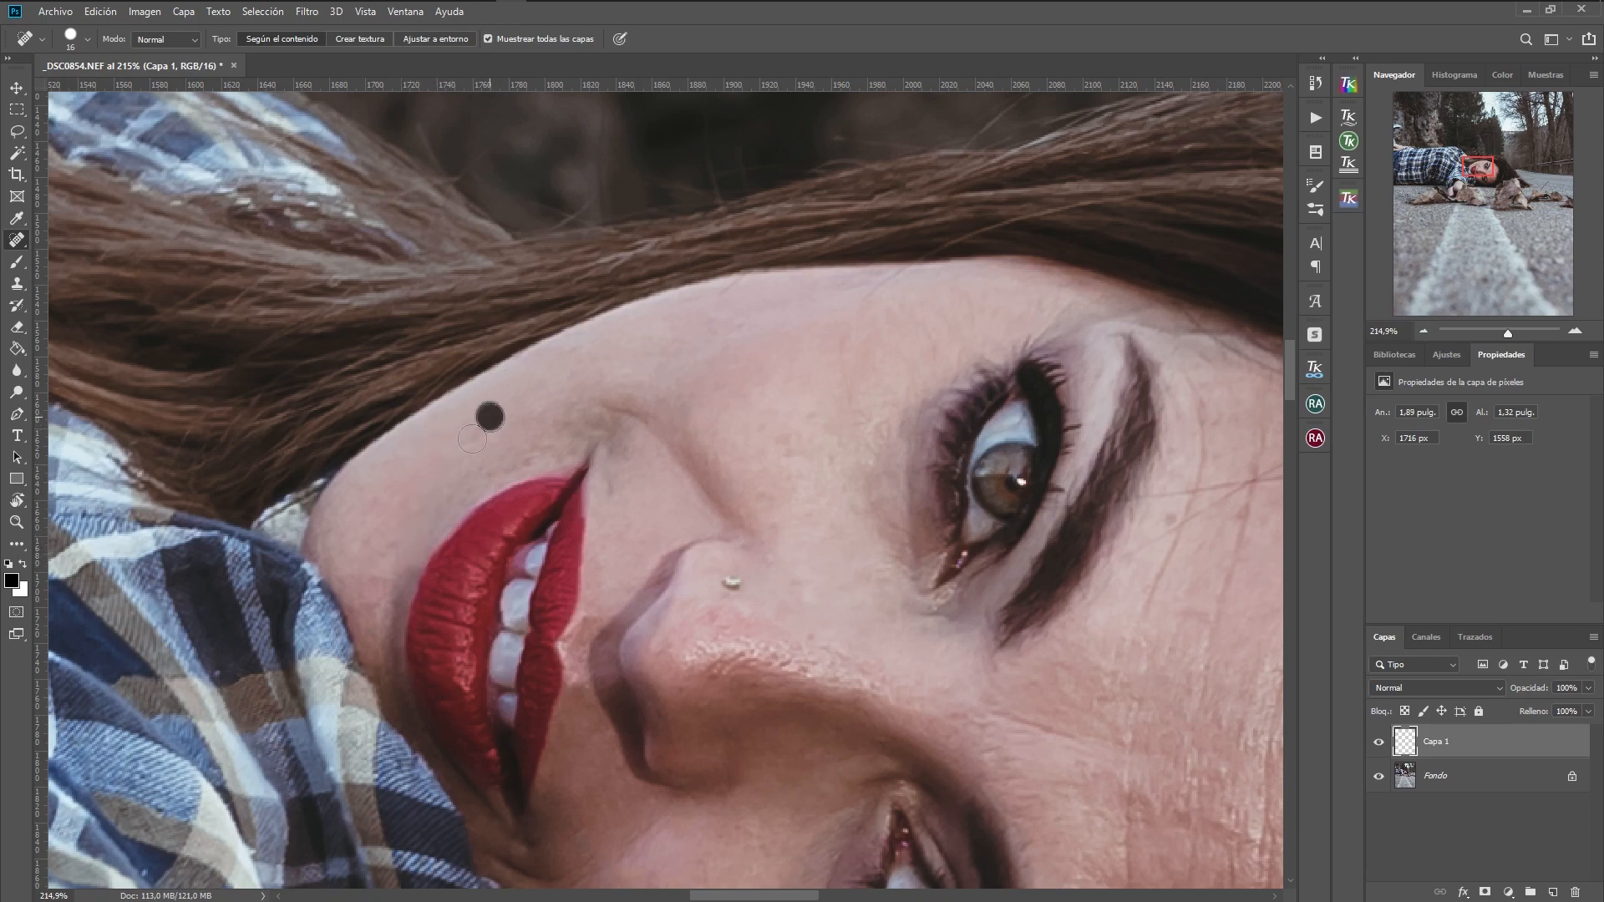
{"action": "left_click", "coordinate": [466, 429]}
{"action": "scroll", "coordinate": [724, 448], "scroll_direction": "down", "scroll_amount": 3}
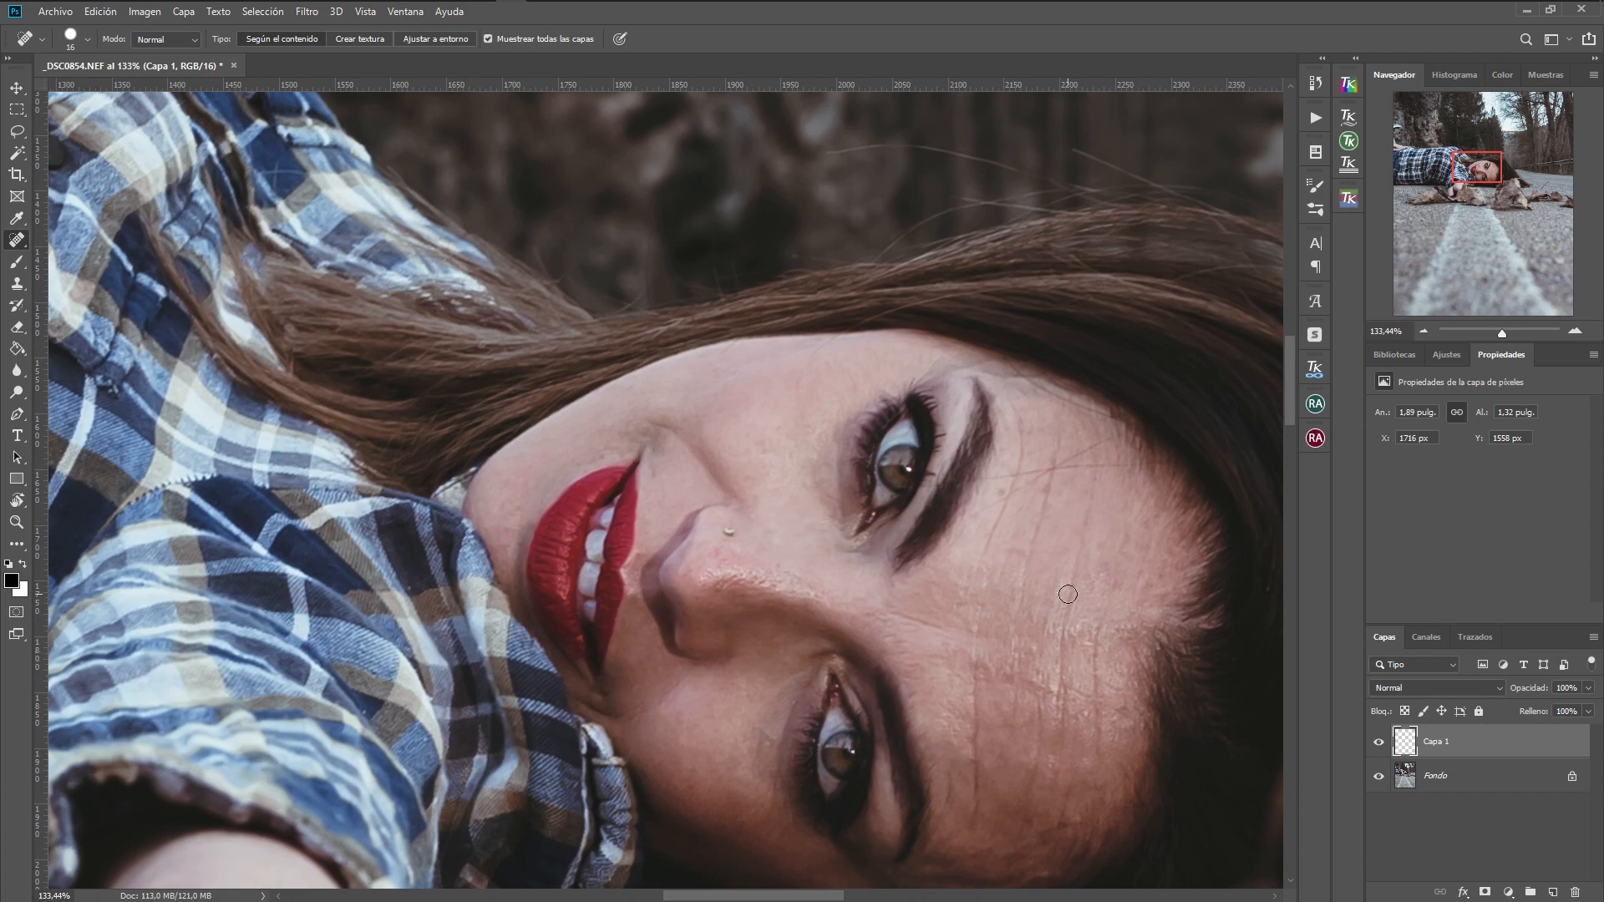
Step: Remove the stray hairs crossing the forehead beside the upper eyebrow and merge the healing layer down into the background
{"action": "scroll", "coordinate": [1068, 594], "scroll_direction": "up", "scroll_amount": 5}
{"action": "left_click_drag", "start_coordinate": [833, 488], "coordinate": [576, 625]}
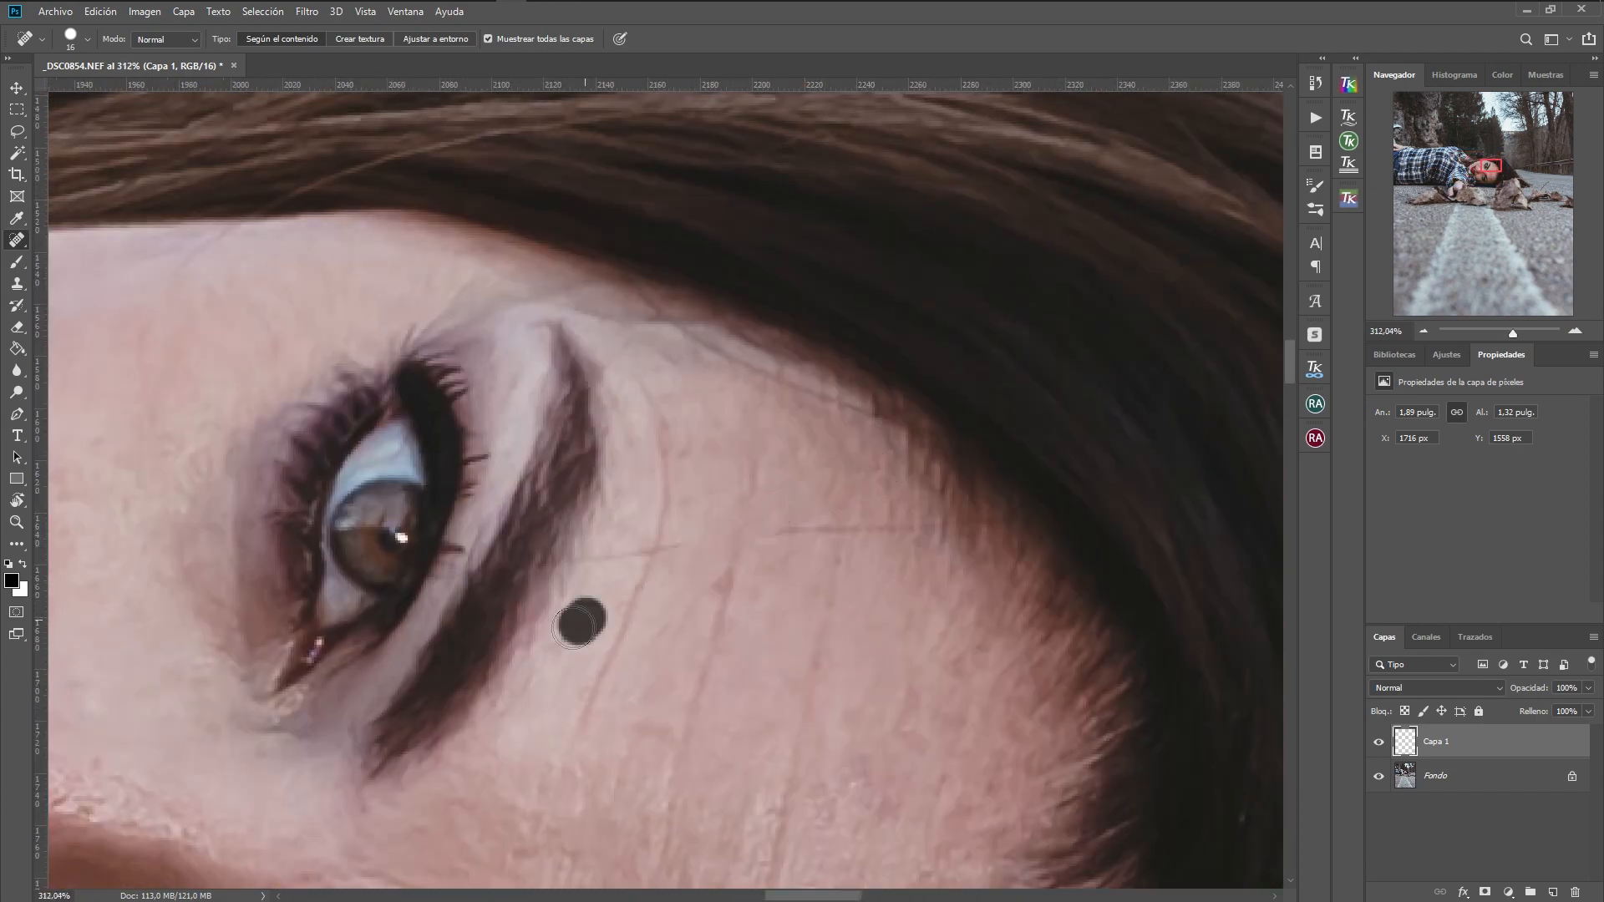
{"action": "left_click_drag", "start_coordinate": [747, 493], "coordinate": [716, 590]}
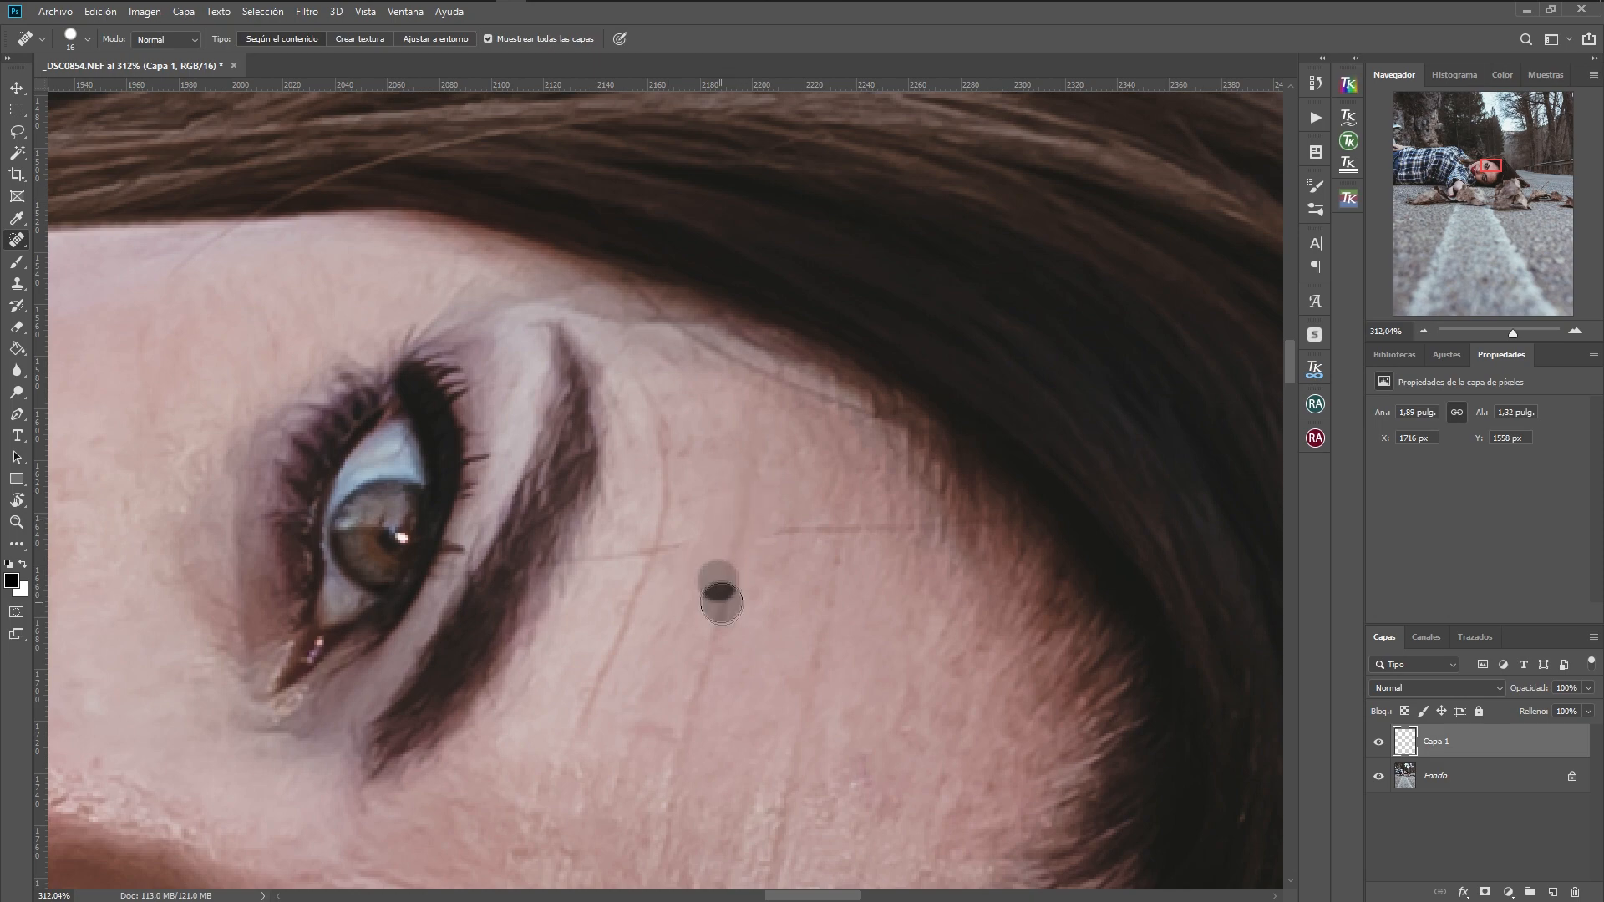
{"action": "left_click_drag", "start_coordinate": [642, 553], "coordinate": [654, 548]}
{"action": "left_click", "coordinate": [811, 537]}
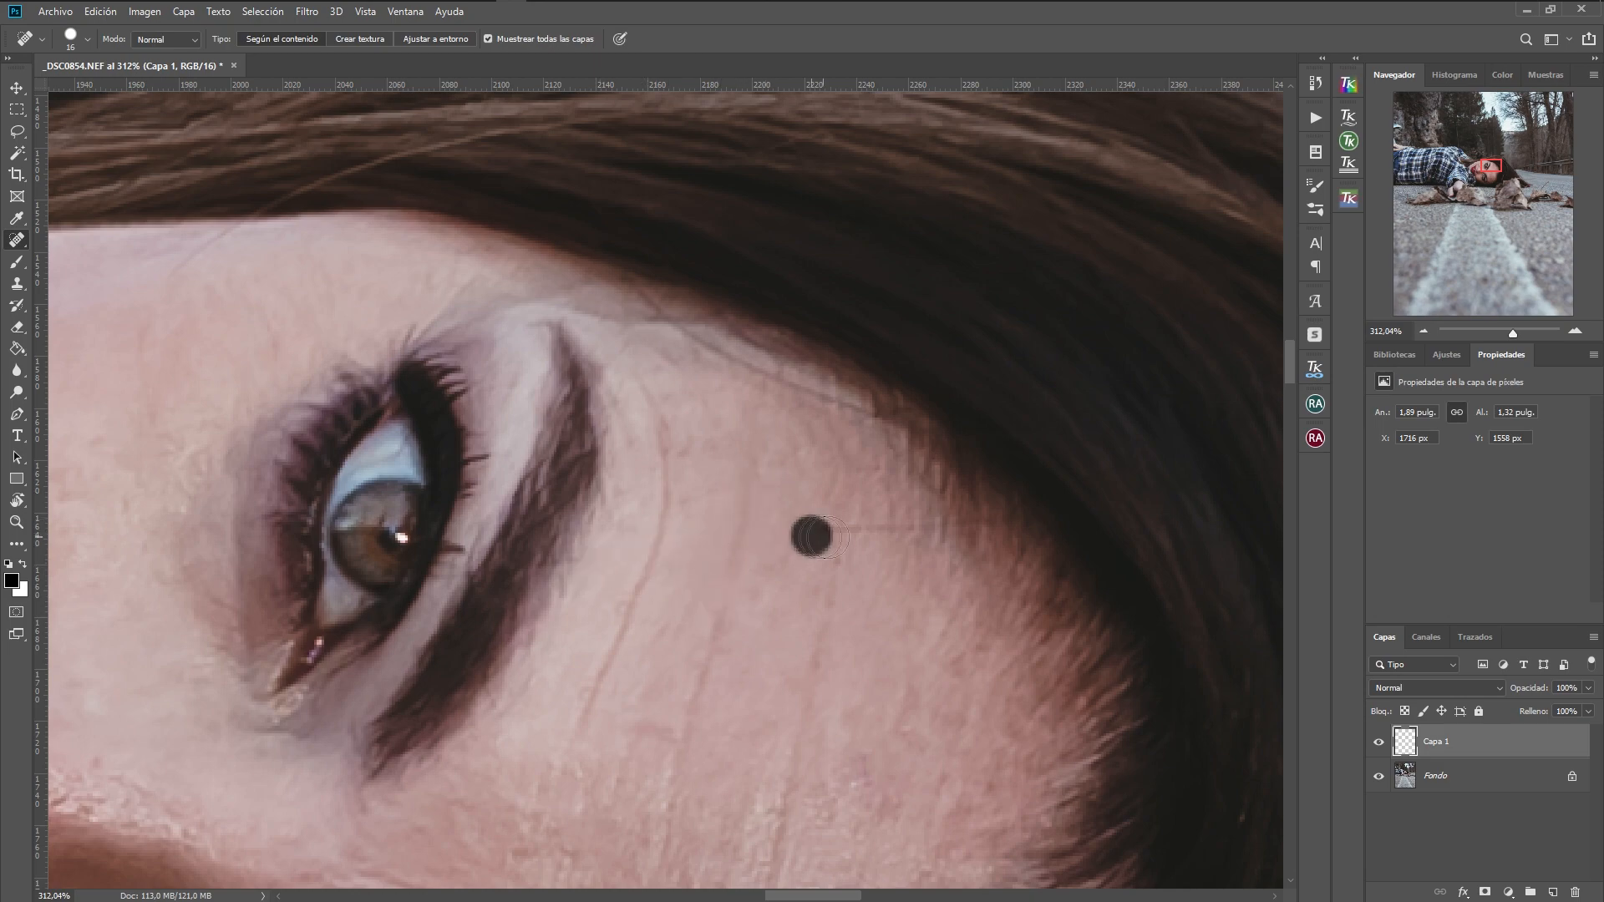
{"action": "left_click", "coordinate": [910, 531]}
{"action": "scroll", "coordinate": [847, 572], "scroll_direction": "down", "scroll_amount": 2}
{"action": "scroll", "coordinate": [847, 572], "scroll_direction": "down", "scroll_amount": 10}
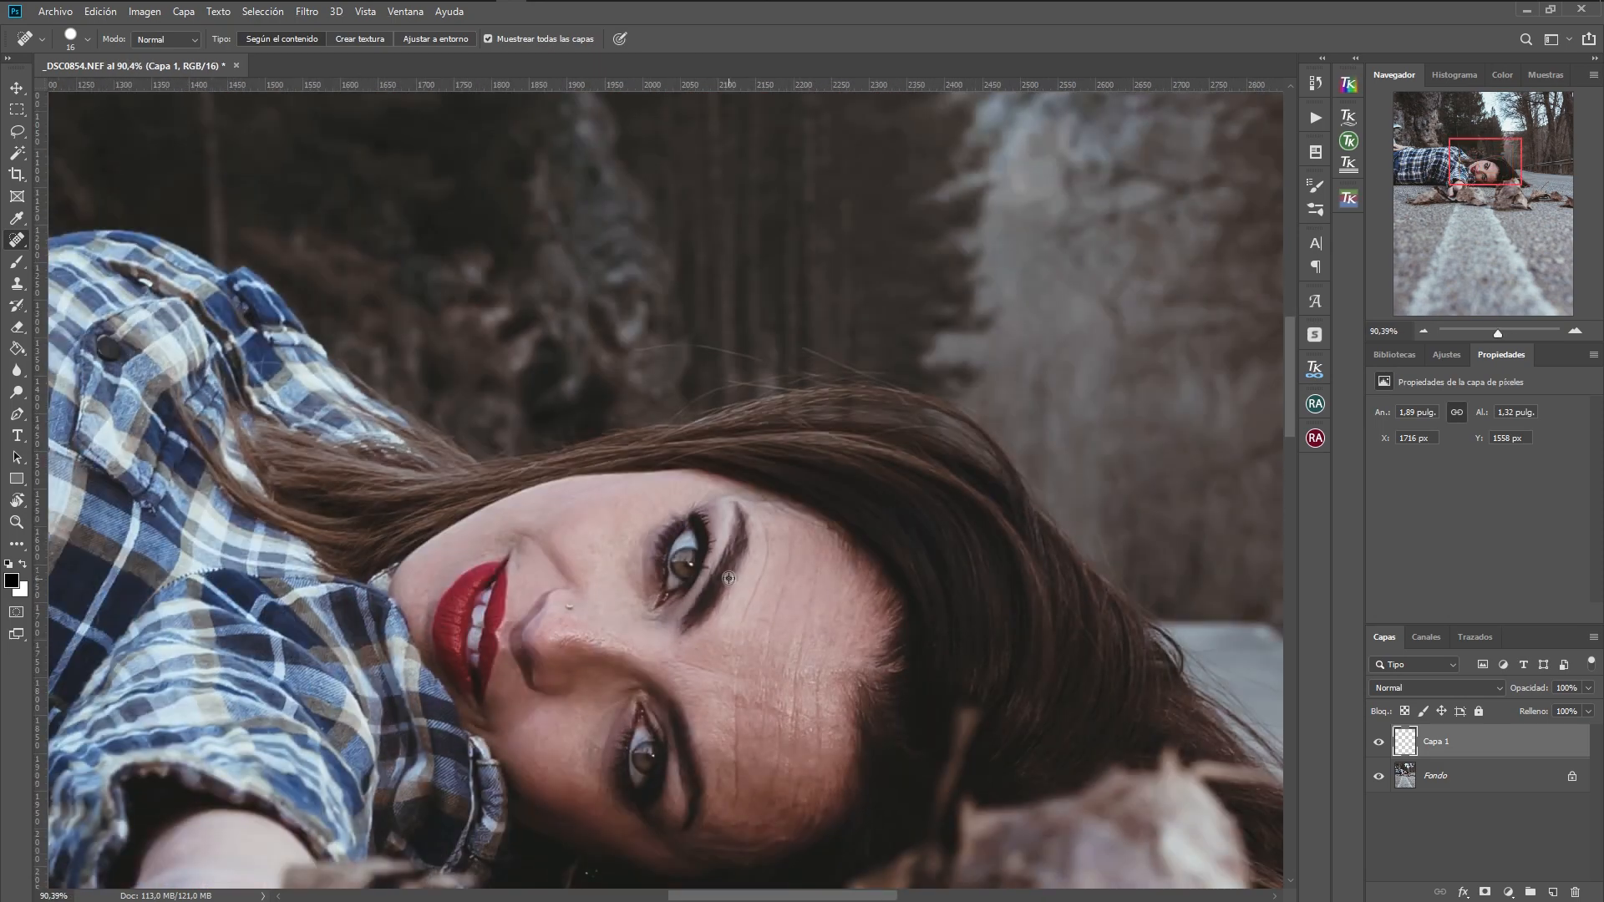
{"action": "scroll", "coordinate": [817, 587], "scroll_direction": "up", "scroll_amount": 2}
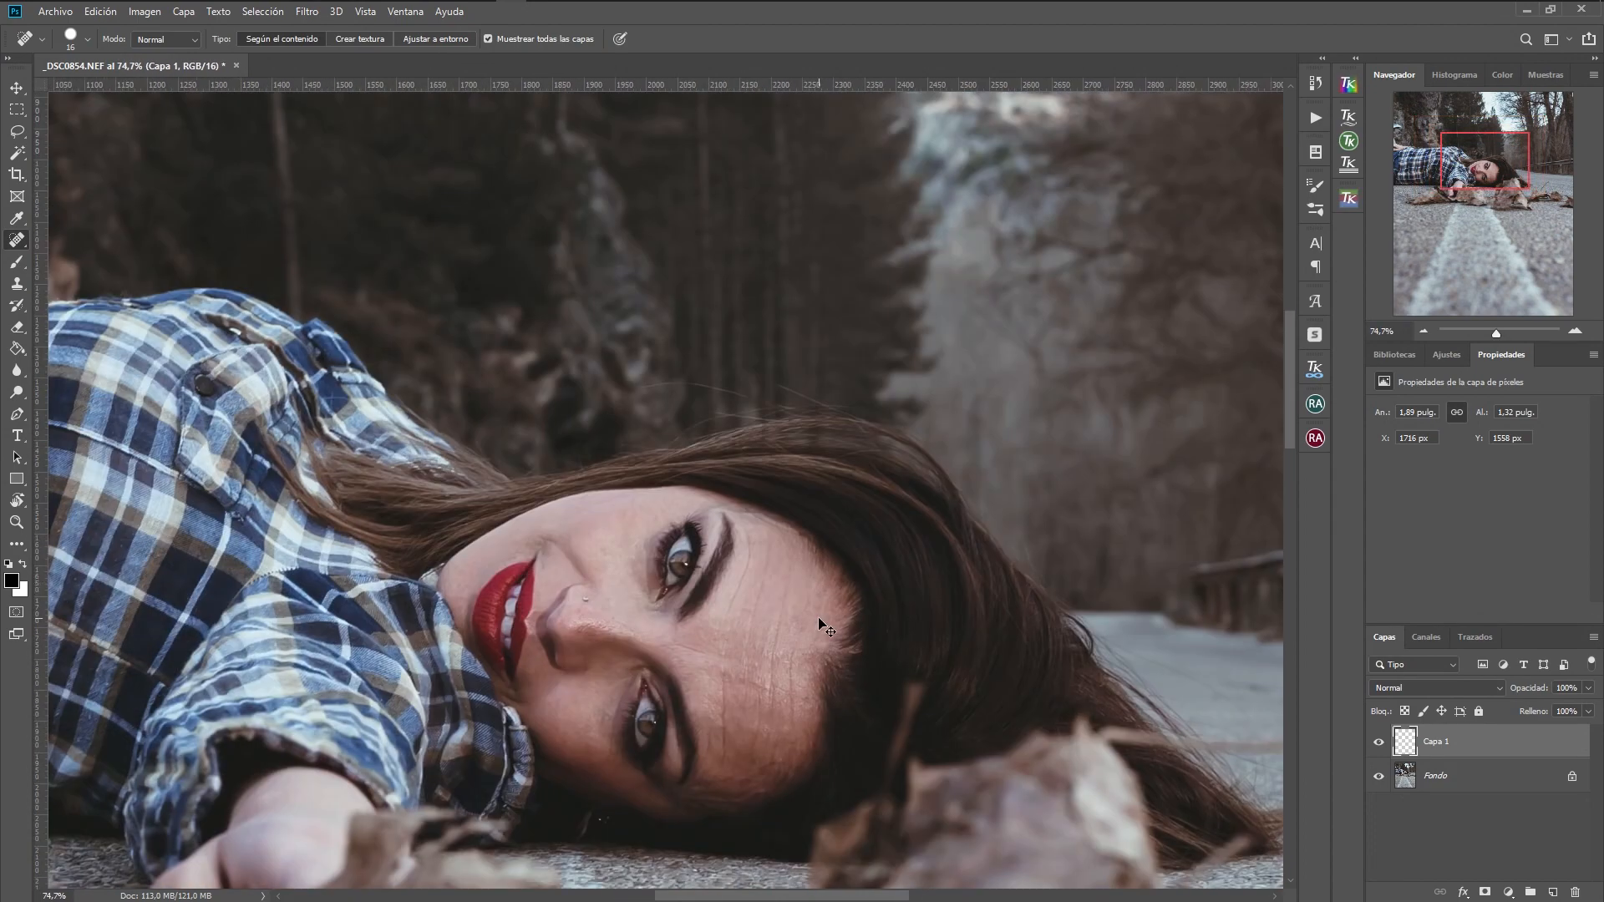
{"action": "key", "text": "ctrl+e"}
{"action": "left_click", "coordinate": [1315, 119]}
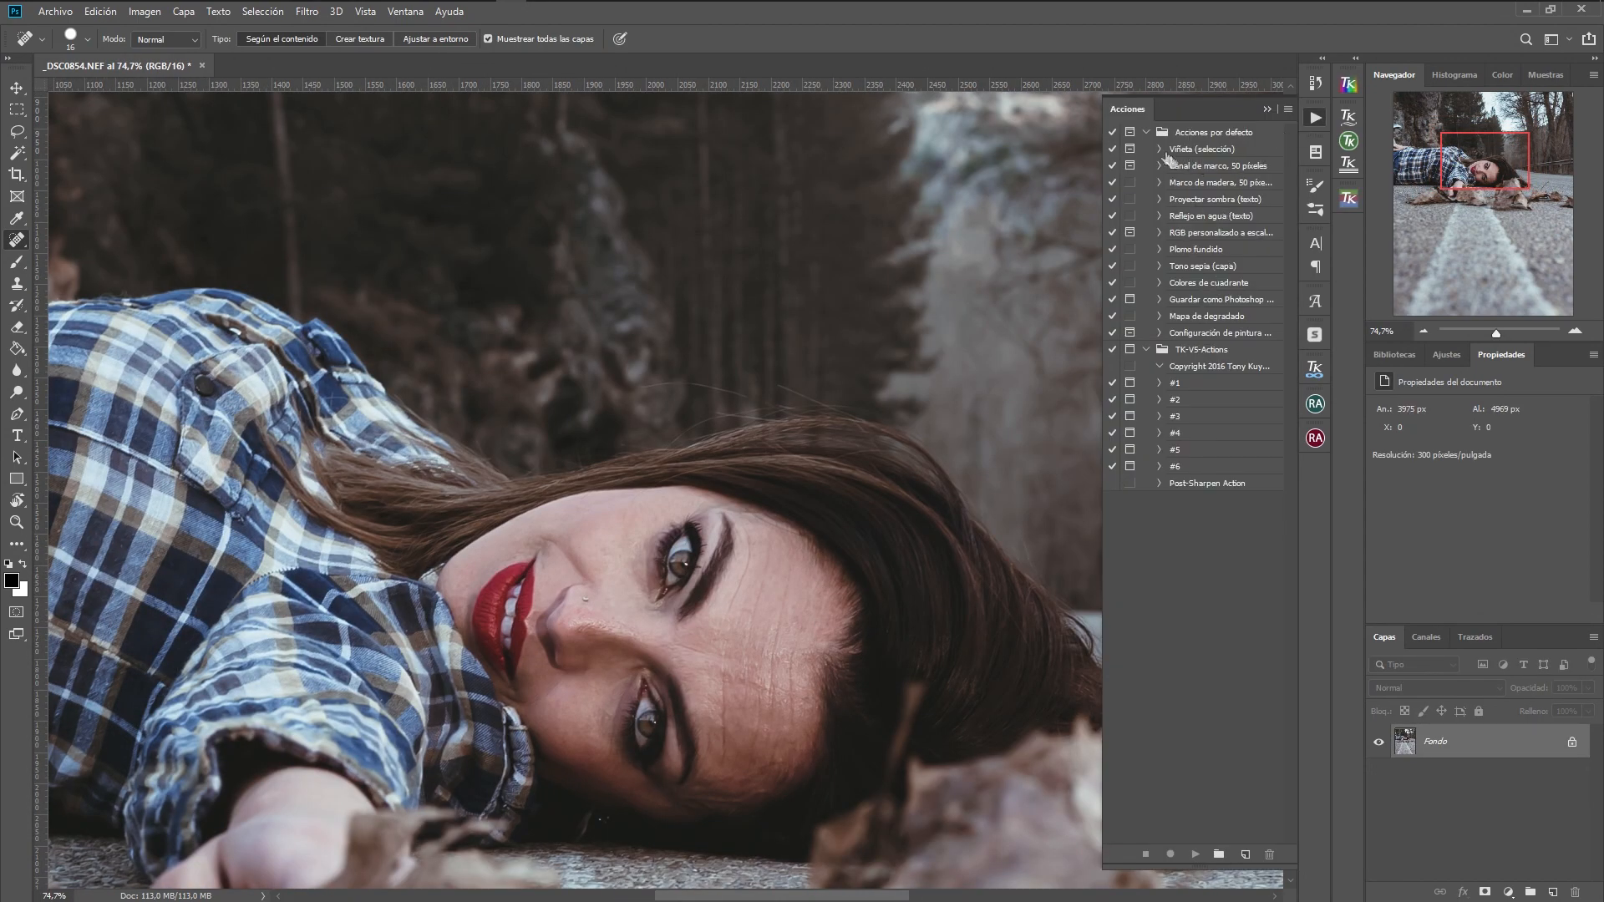
{"action": "left_click", "coordinate": [1146, 350]}
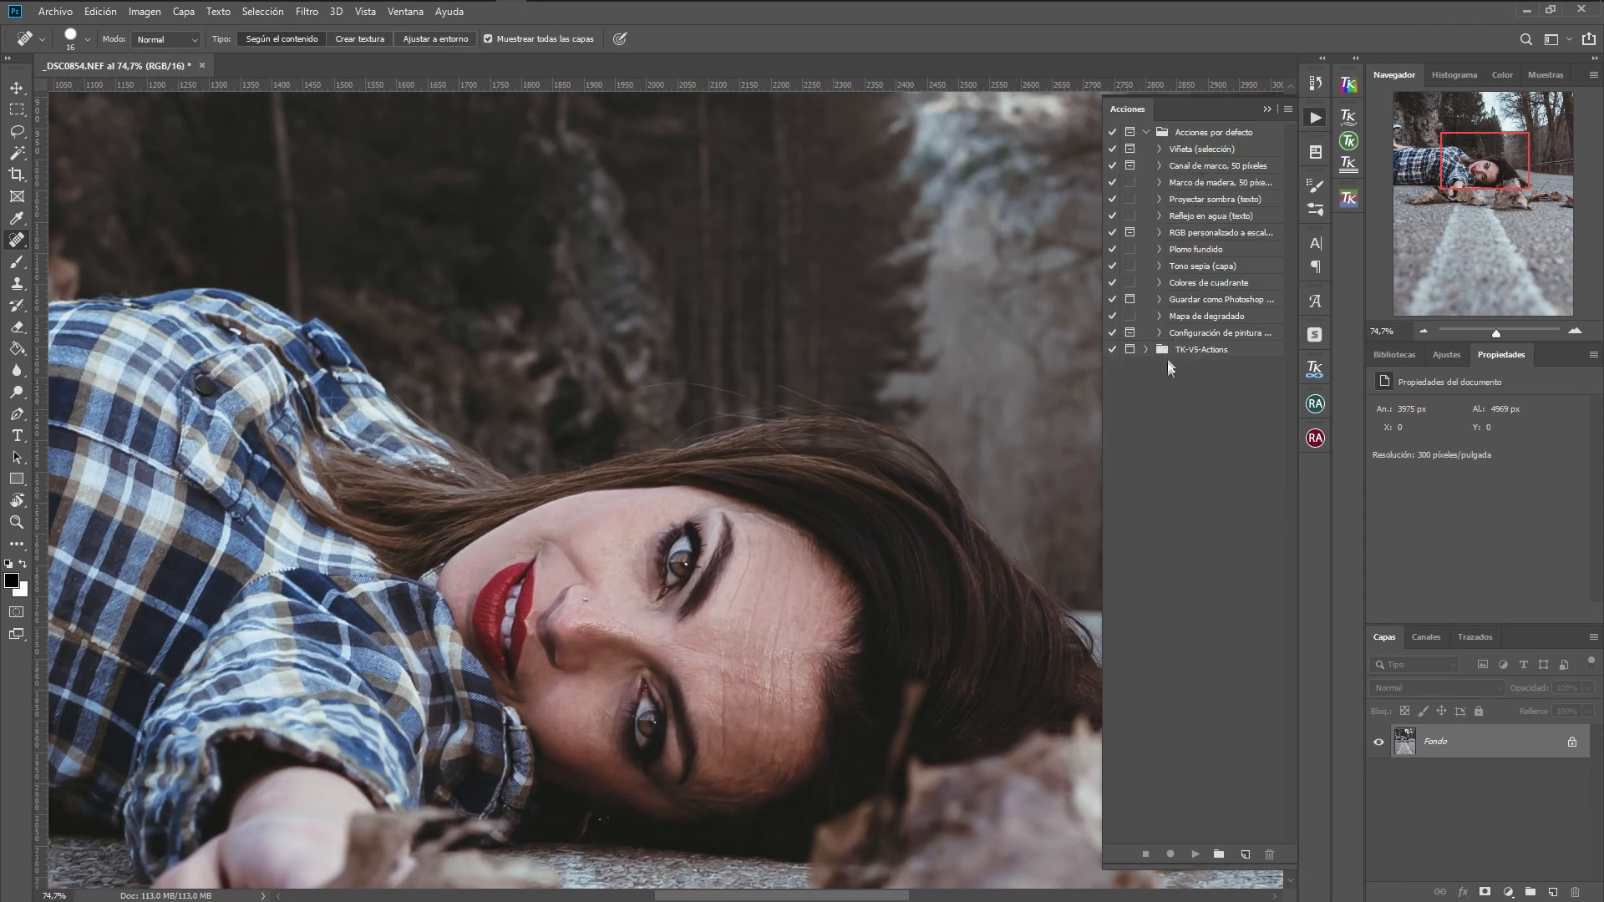
{"action": "left_click", "coordinate": [1147, 132]}
{"action": "left_click", "coordinate": [1146, 132]}
{"action": "left_click", "coordinate": [1146, 132]}
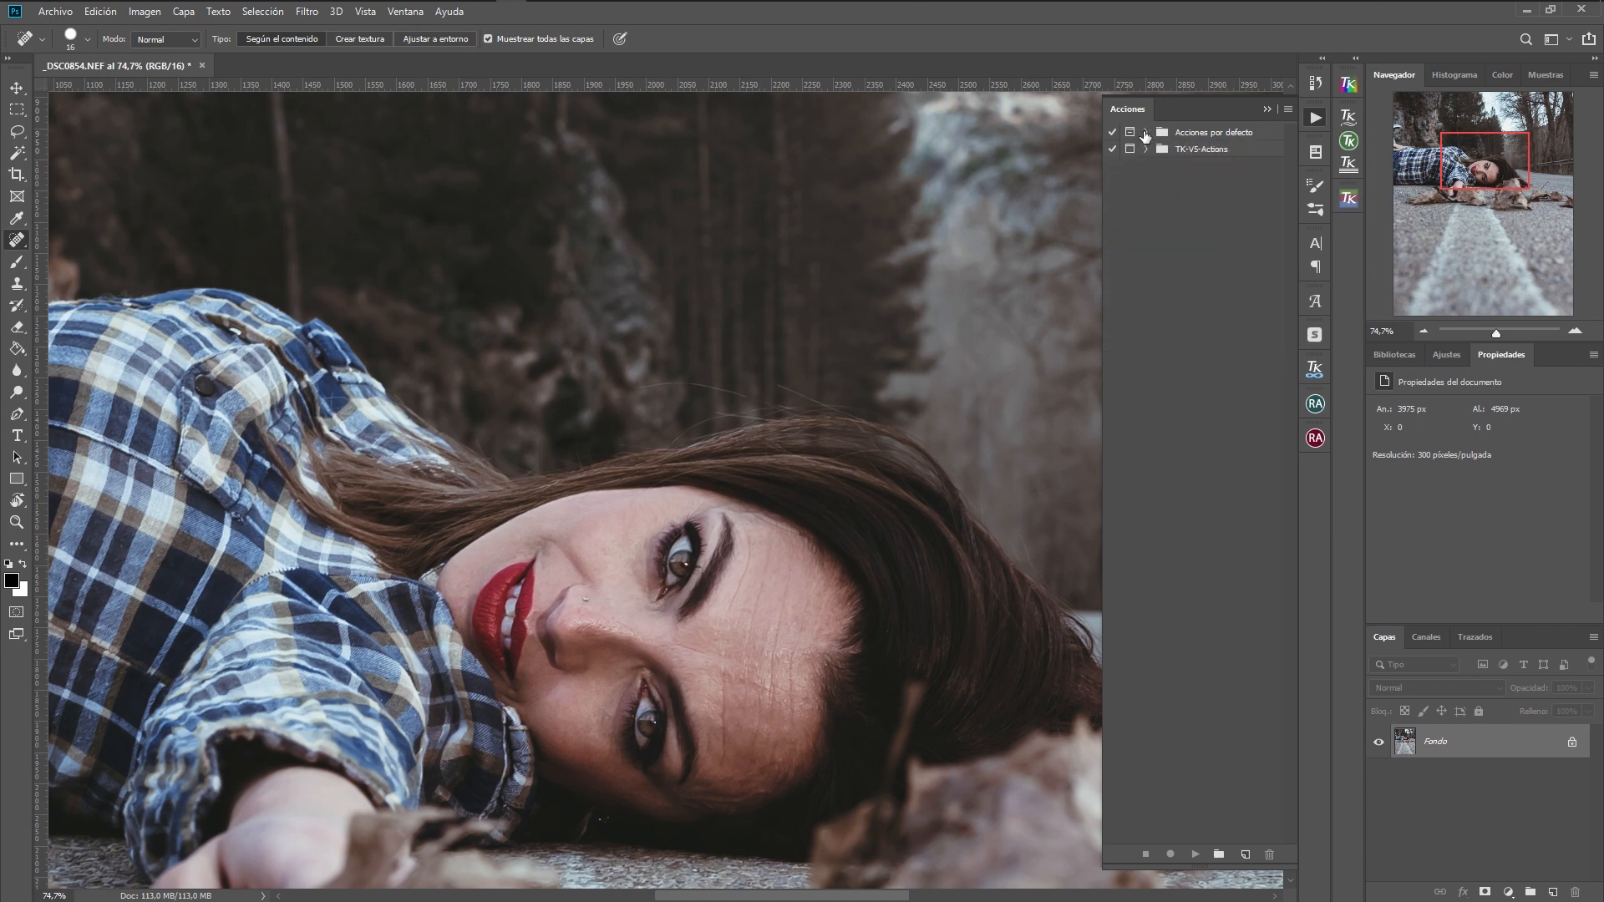
{"action": "left_click", "coordinate": [1316, 119]}
Step: Apply Imagenomic's Portraiture filter with Strong smoothing to the background, outputting the result to a new layer
{"action": "left_click", "coordinate": [306, 11]}
{"action": "mouse_move", "coordinate": [468, 369]}
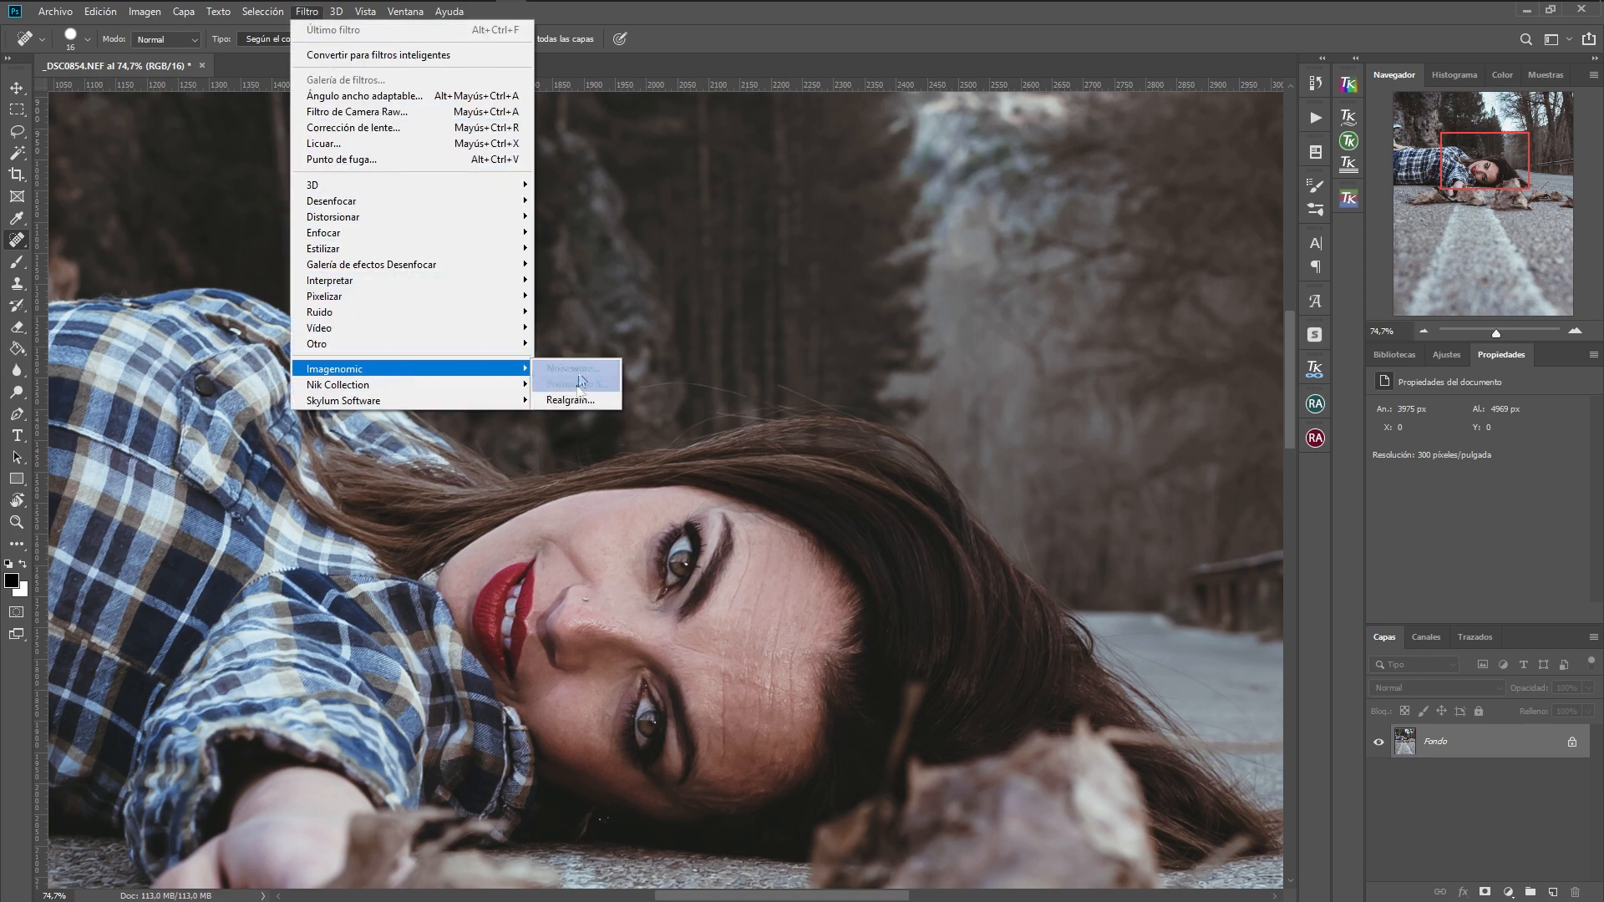
{"action": "left_click", "coordinate": [583, 382]}
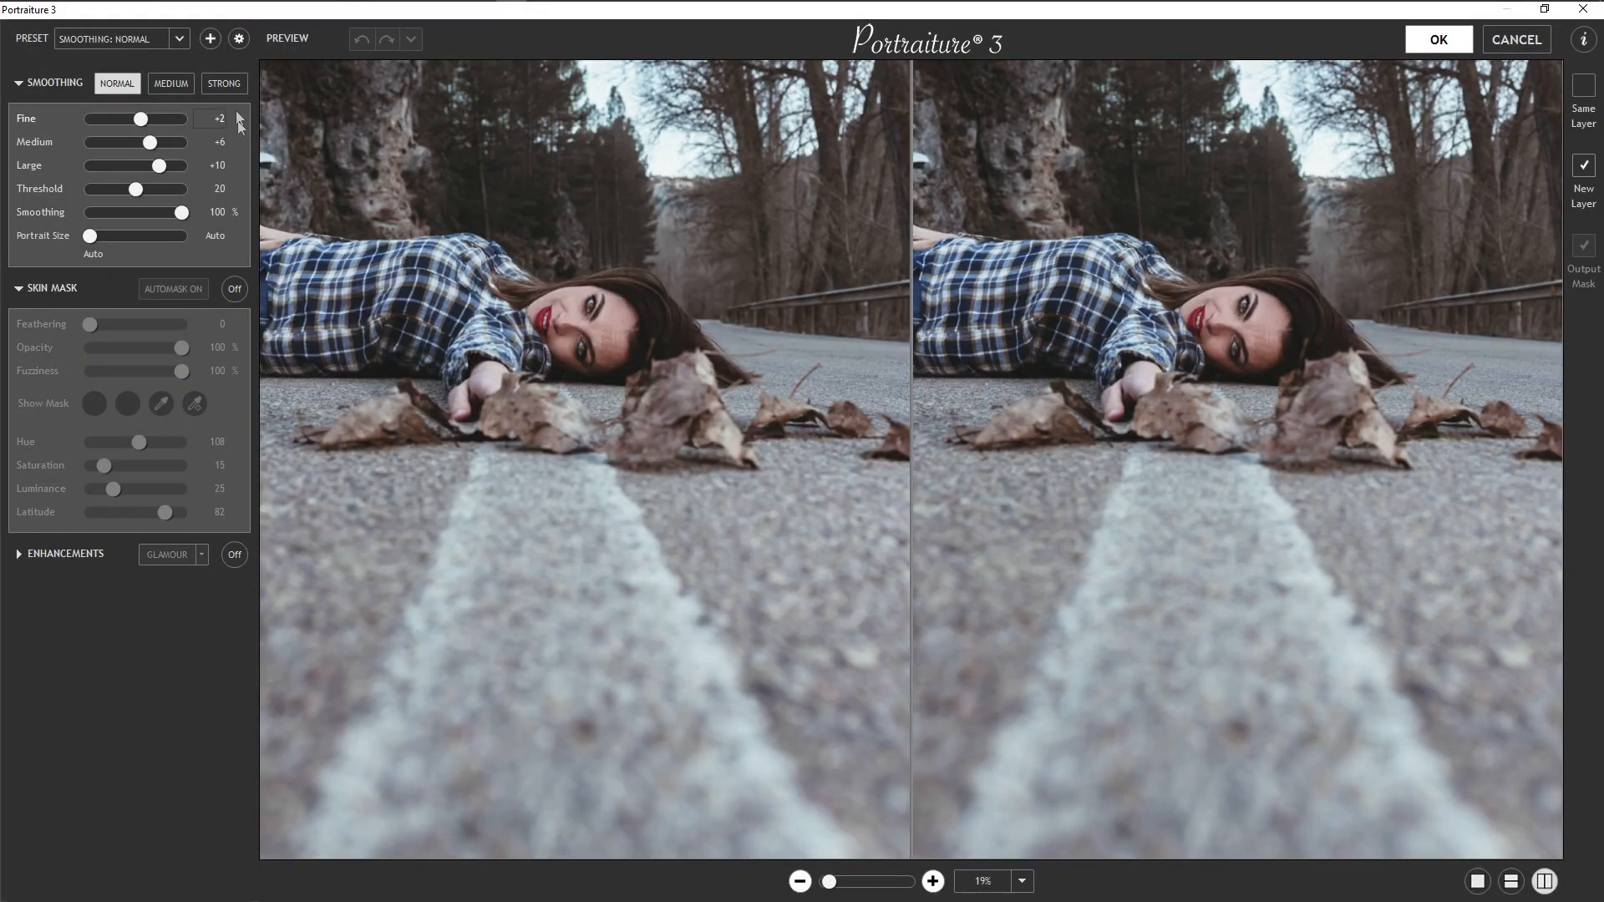
{"action": "left_click", "coordinate": [224, 84]}
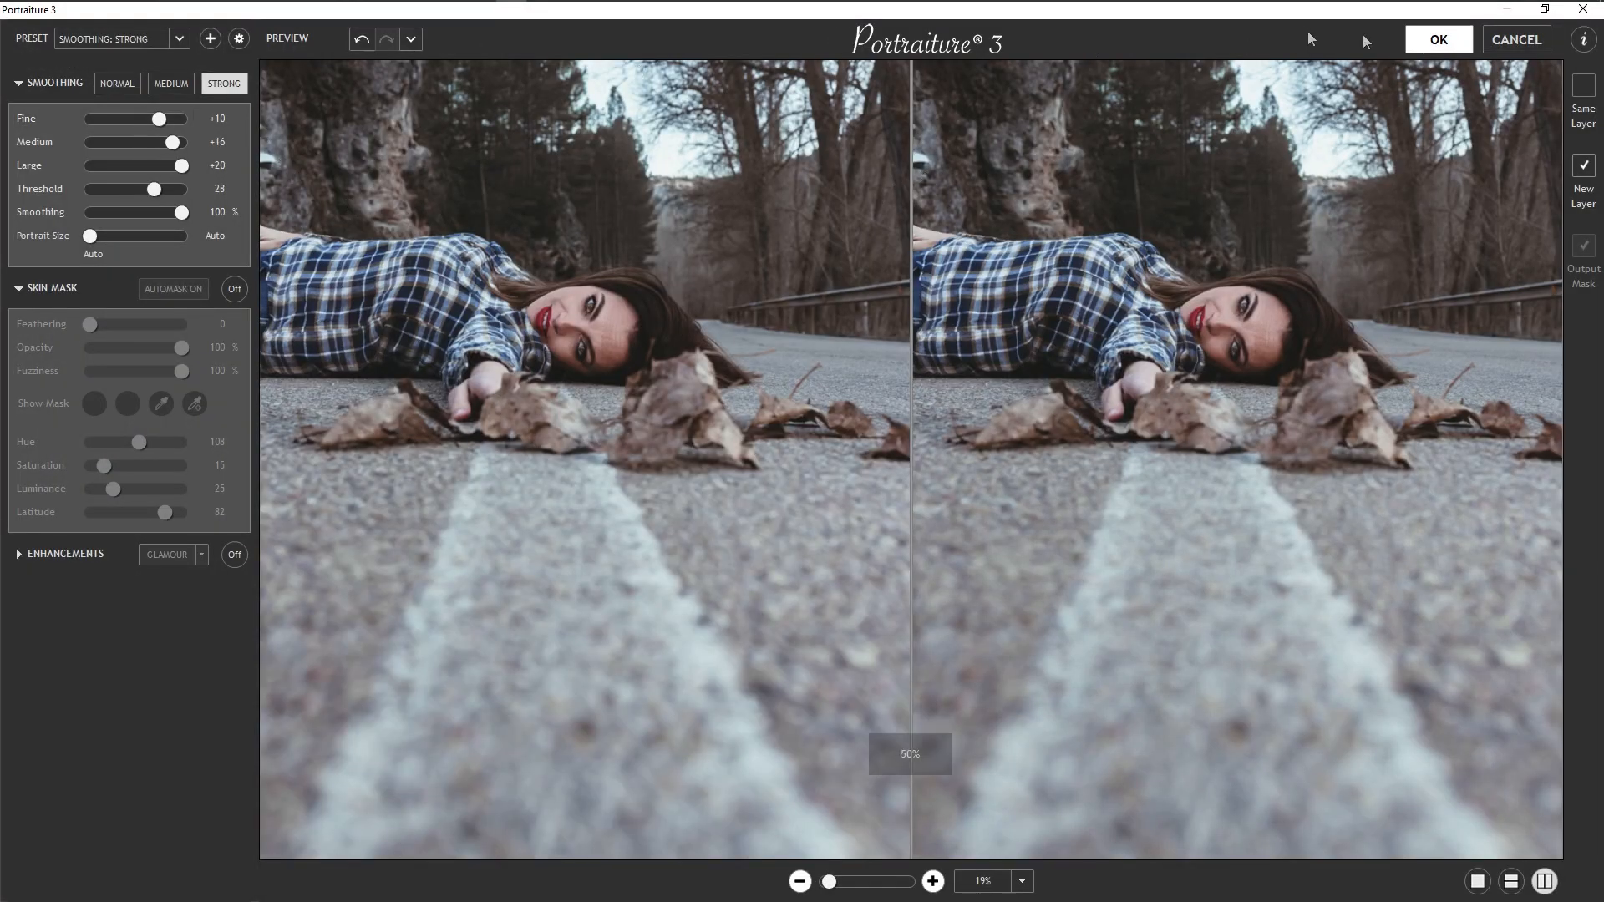
{"action": "left_click", "coordinate": [1438, 39]}
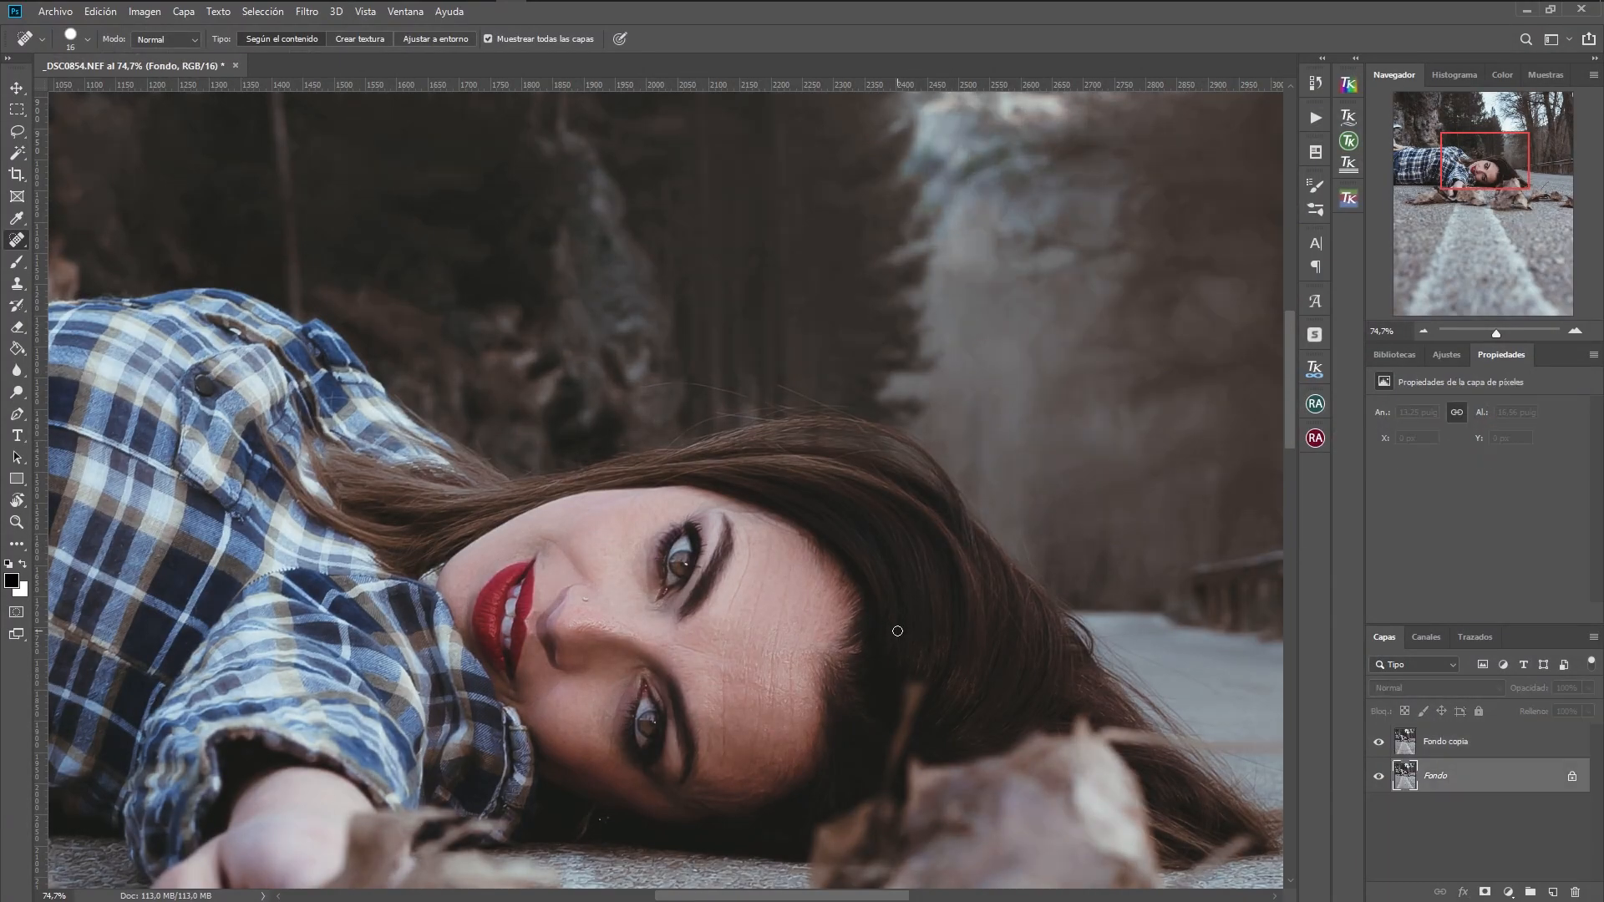
Step: Add a black mask to the smoothed Fondo copia layer and paint white over the facial skin to reveal the smoothing
{"action": "left_click", "coordinate": [1487, 742]}
{"action": "left_click", "coordinate": [1484, 892], "text": "alt"}
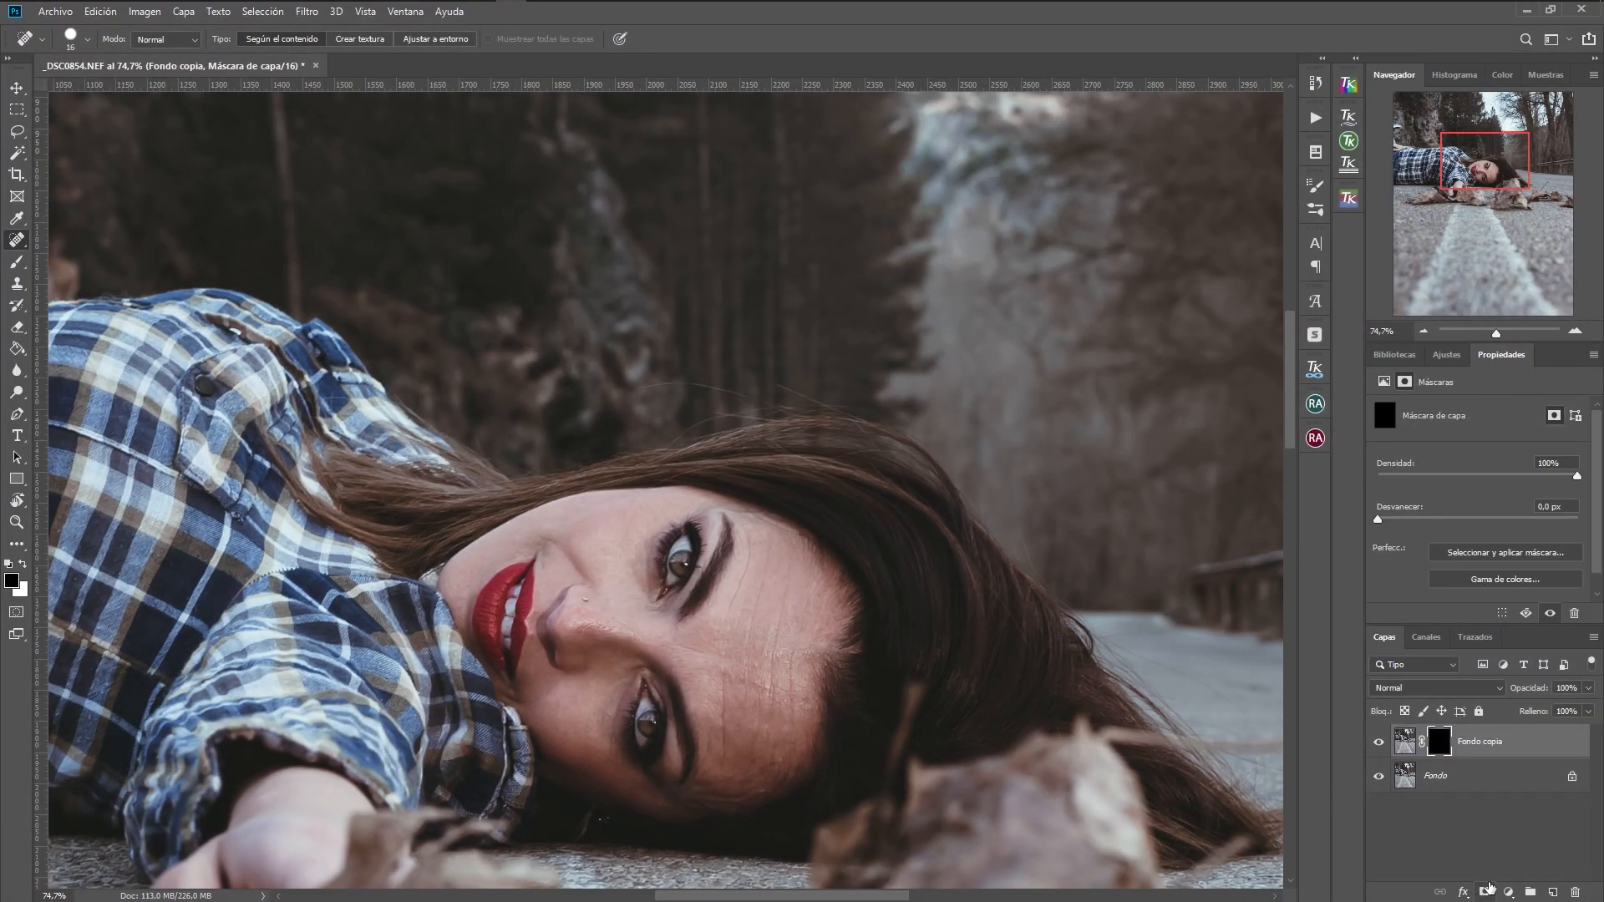
{"action": "left_click_drag", "start_coordinate": [805, 751], "coordinate": [735, 562]}
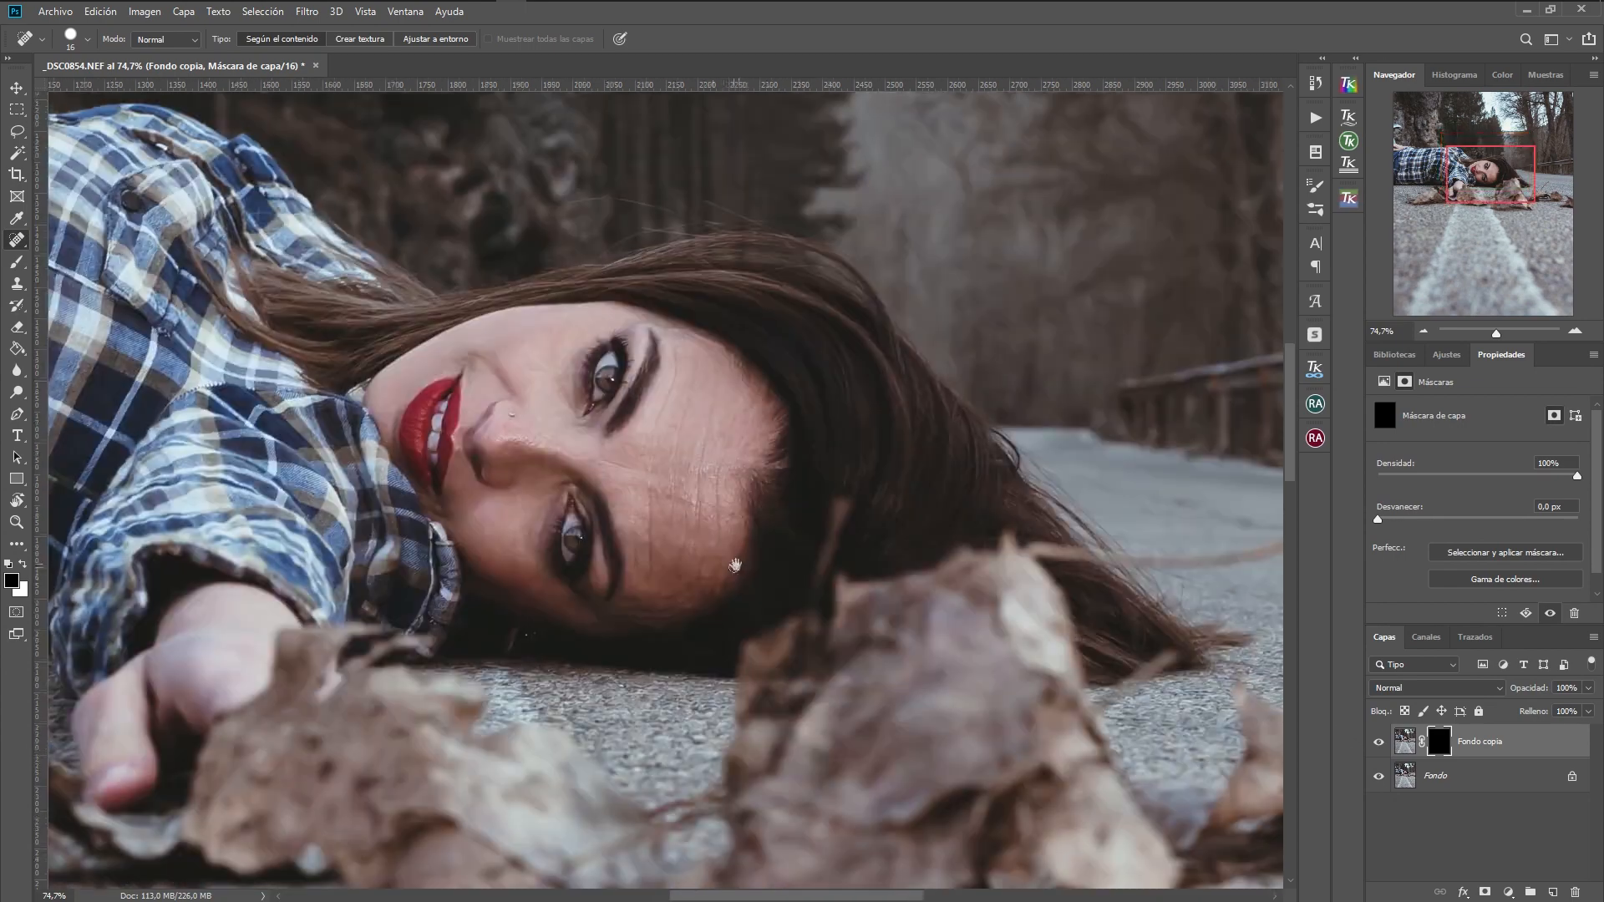
{"action": "scroll", "coordinate": [718, 550], "scroll_direction": "up", "scroll_amount": 6}
{"action": "key", "text": "b"}
{"action": "left_click_drag", "start_coordinate": [696, 342], "coordinate": [735, 463]}
{"action": "key", "text": "x"}
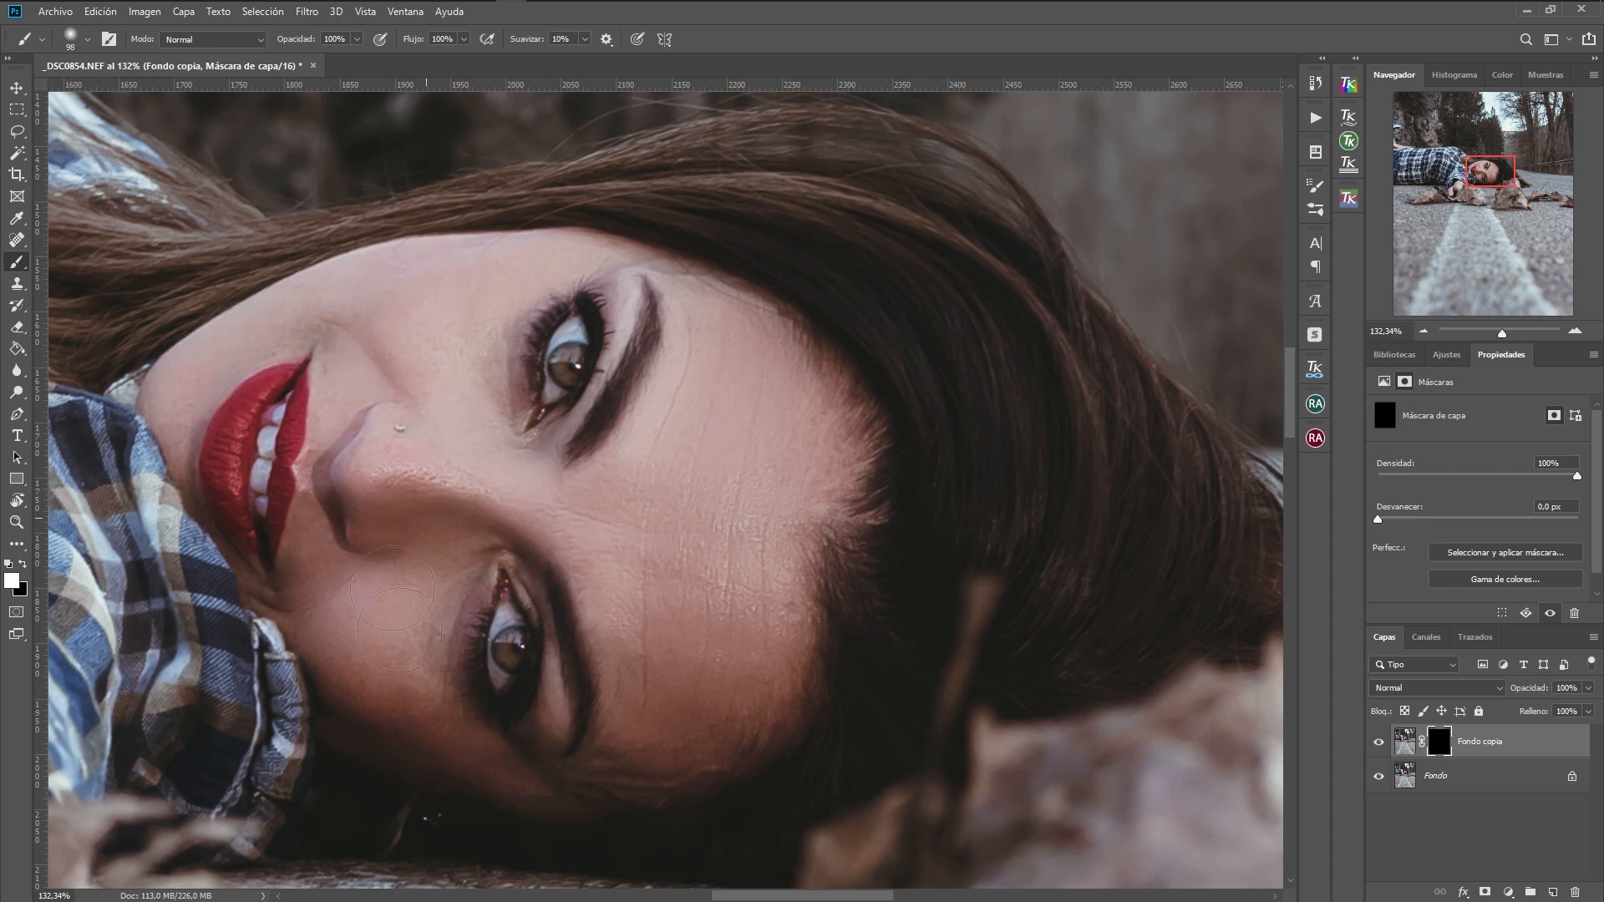
{"action": "mouse_move", "coordinate": [399, 630]}
{"action": "left_mouse_down"}
{"action": "mouse_move", "coordinate": [406, 718]}
{"action": "mouse_move", "coordinate": [574, 808]}
{"action": "mouse_move", "coordinate": [713, 732]}
{"action": "mouse_move", "coordinate": [685, 720]}
{"action": "mouse_move", "coordinate": [660, 509]}
{"action": "left_mouse_up"}
{"action": "left_click_drag", "start_coordinate": [683, 599], "coordinate": [711, 558]}
Step: Stamp all visible layers into a new merged layer on top of the stack
{"action": "key", "text": "ctrl+alt+shift+e"}
{"action": "key", "text": "ctrl+z"}
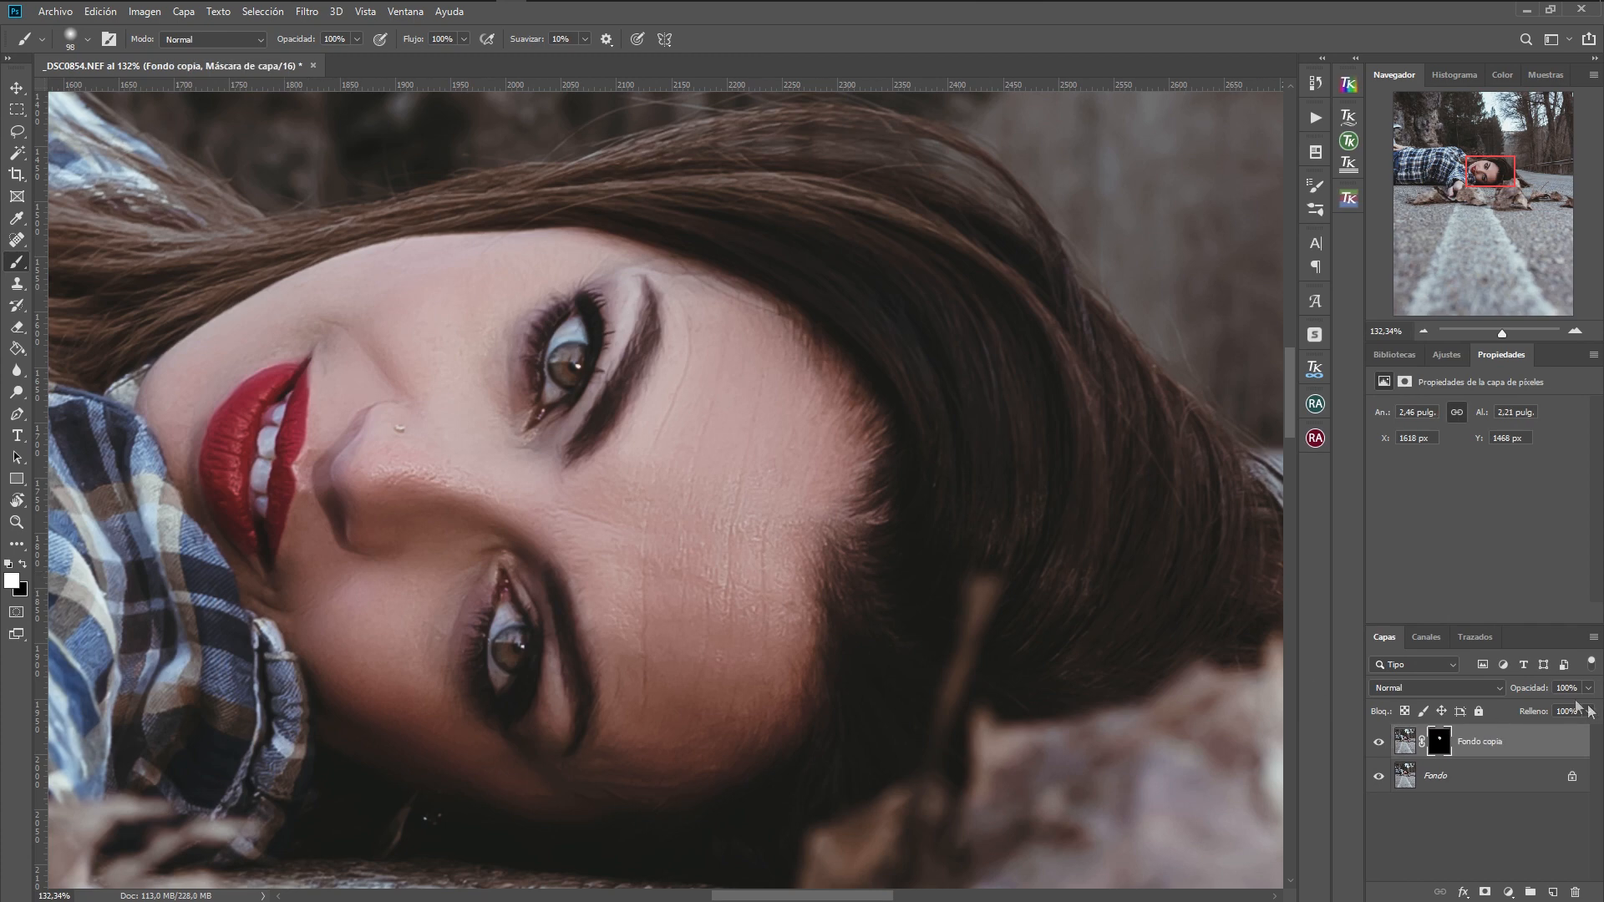
{"action": "key", "text": "ctrl+alt+shift+e"}
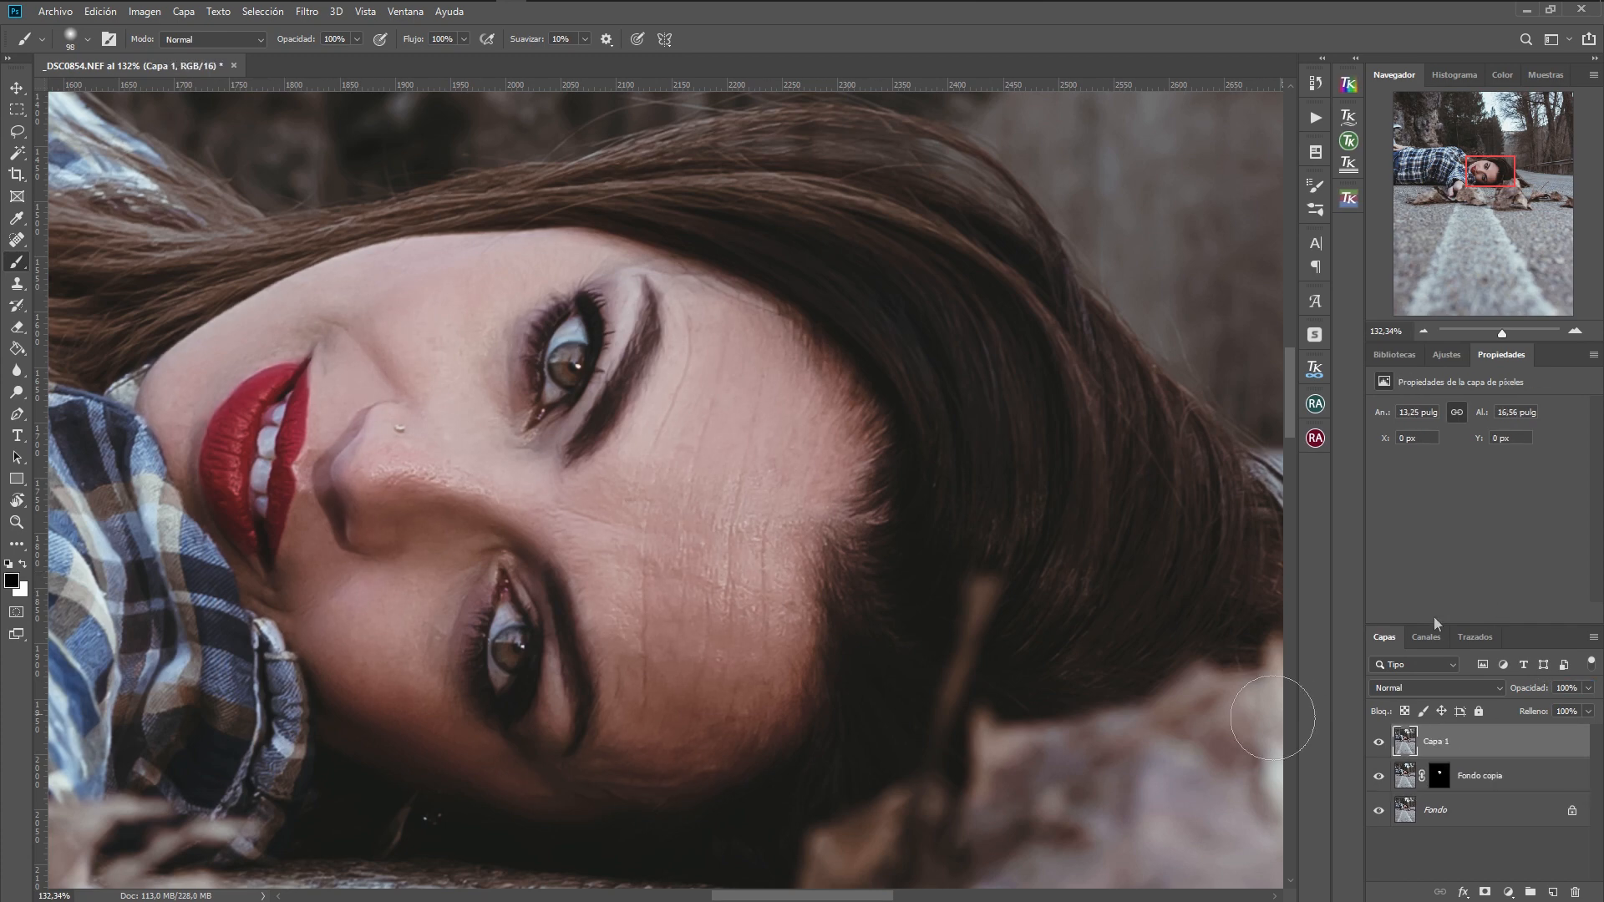
Step: Paint over both irises with a small soft brush in Quick Mask mode and turn the painted areas into a selection
{"action": "scroll", "coordinate": [585, 455], "scroll_direction": "up", "scroll_amount": 3}
{"action": "right_click", "coordinate": [567, 460], "text": "alt"}
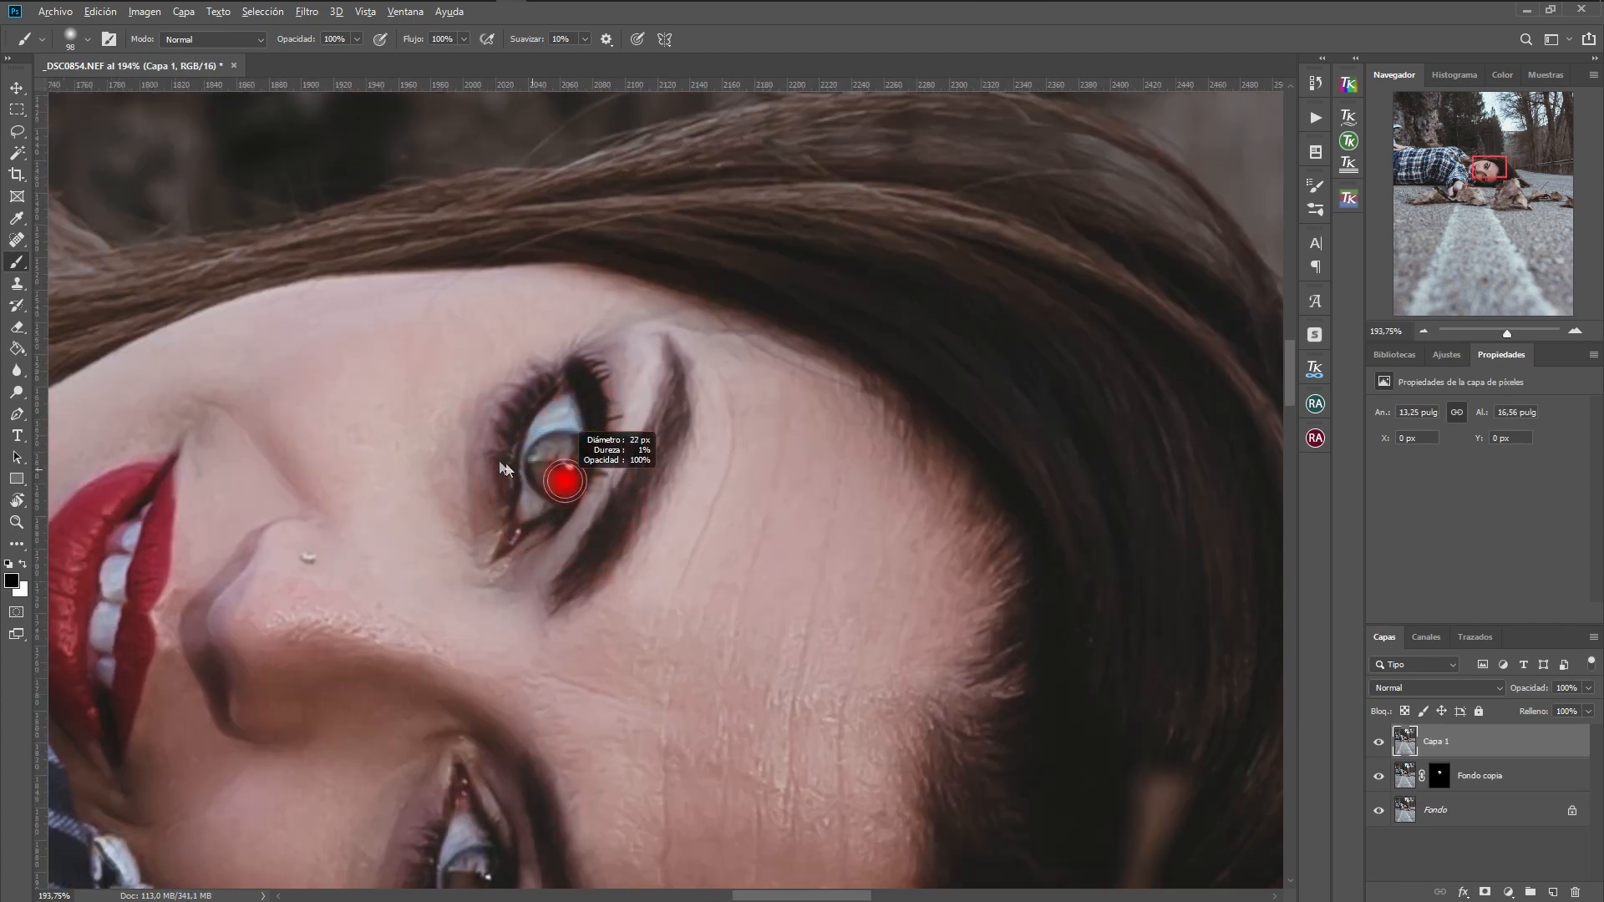
{"action": "key", "text": "q"}
{"action": "scroll", "coordinate": [563, 451], "scroll_direction": "up", "scroll_amount": 2}
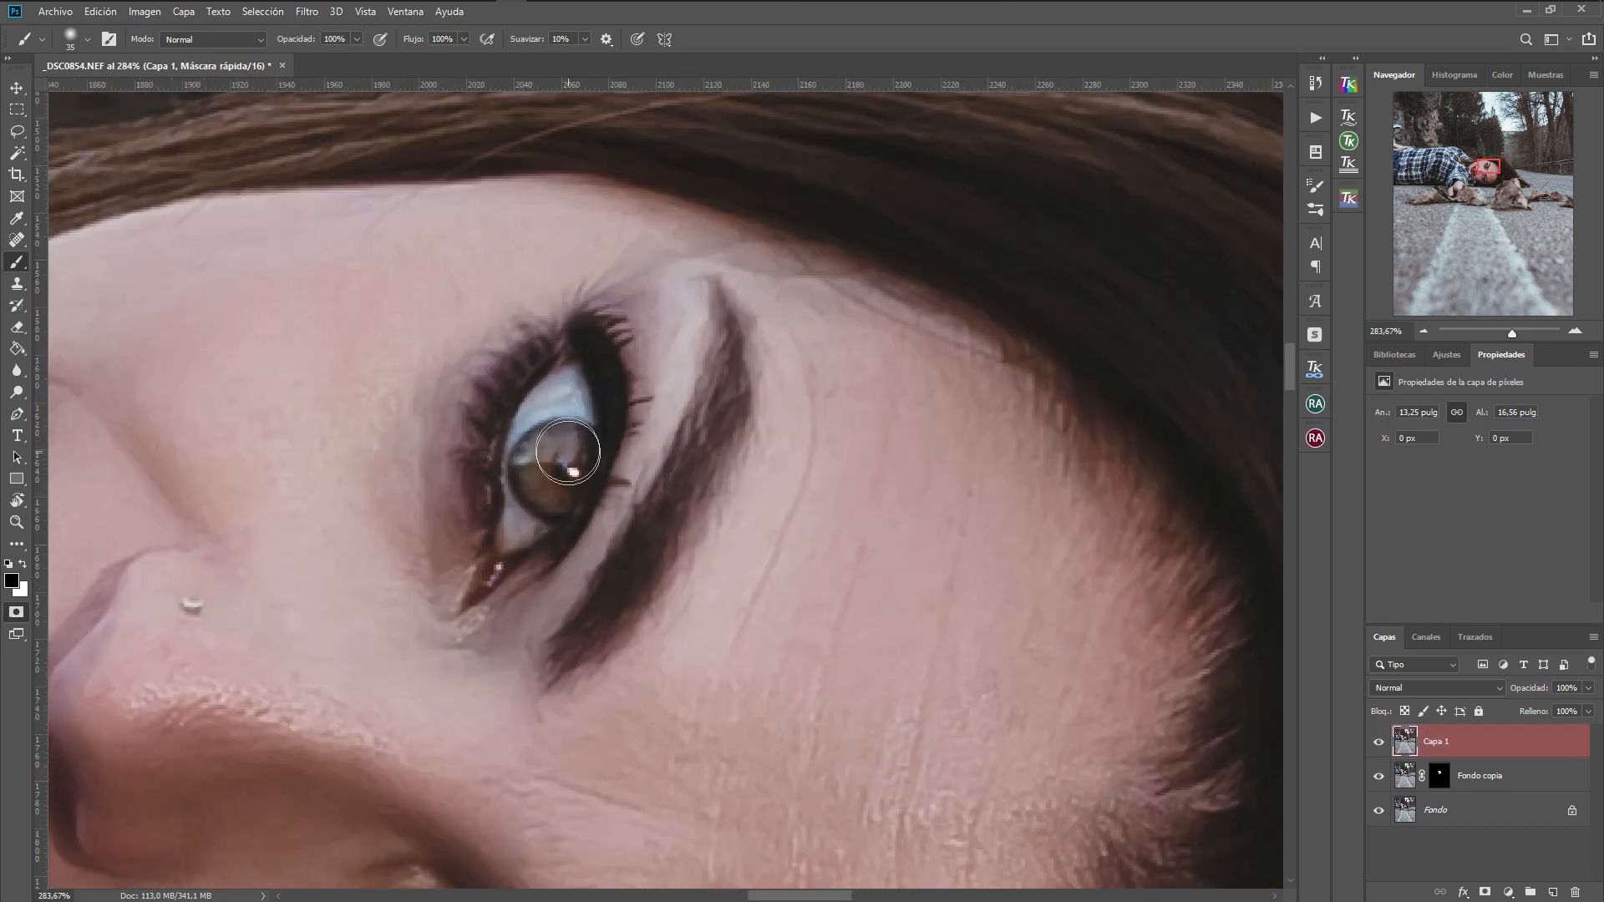
{"action": "mouse_move", "coordinate": [566, 451]}
{"action": "left_mouse_down"}
{"action": "mouse_move", "coordinate": [545, 464]}
{"action": "mouse_move", "coordinate": [545, 490]}
{"action": "mouse_move", "coordinate": [542, 468]}
{"action": "left_mouse_up"}
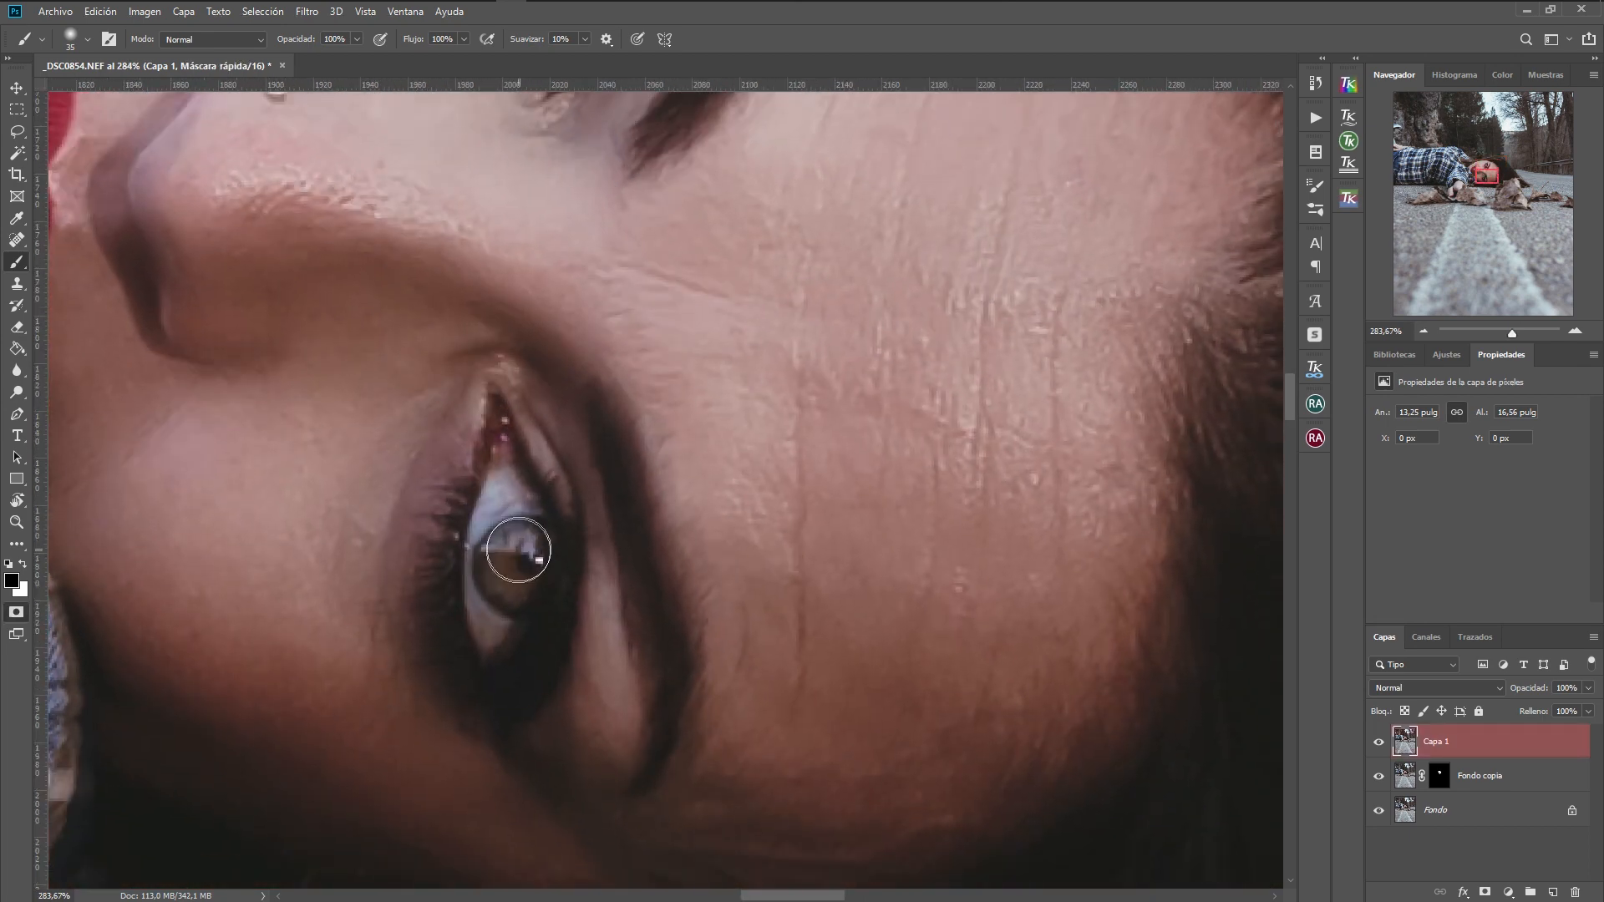
{"action": "left_click_drag", "start_coordinate": [505, 543], "coordinate": [511, 585]}
{"action": "key", "text": "q"}
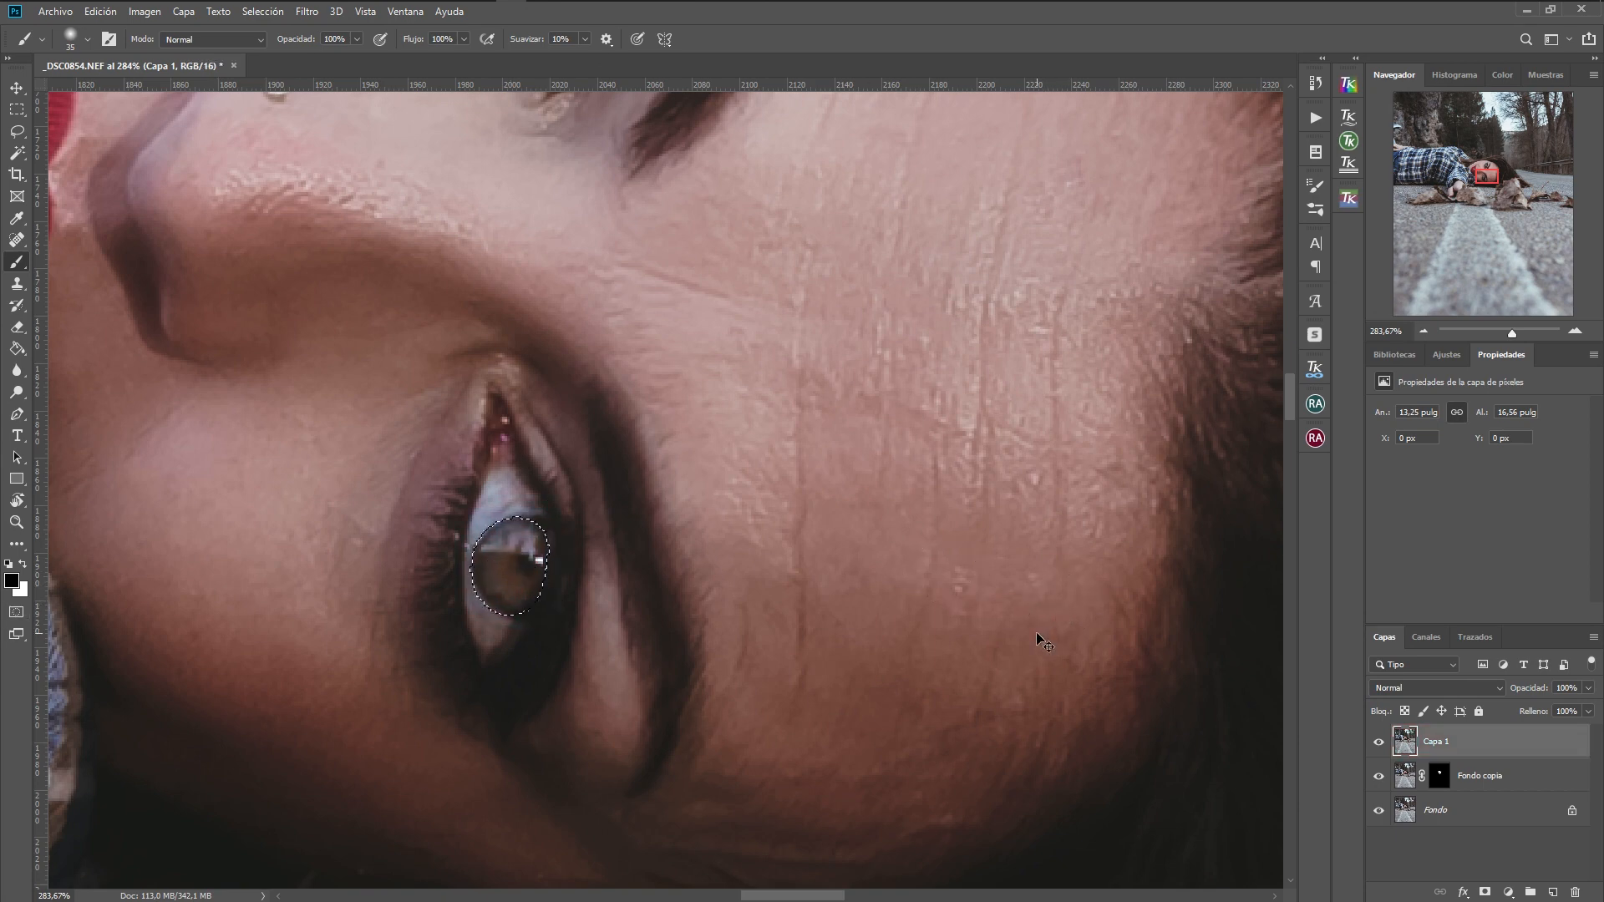
Step: Brighten the selected irises with a Levels adjustment layer at midtones 0,90 and white input 184, and compare the portrait without it
{"action": "left_click", "coordinate": [1509, 891]}
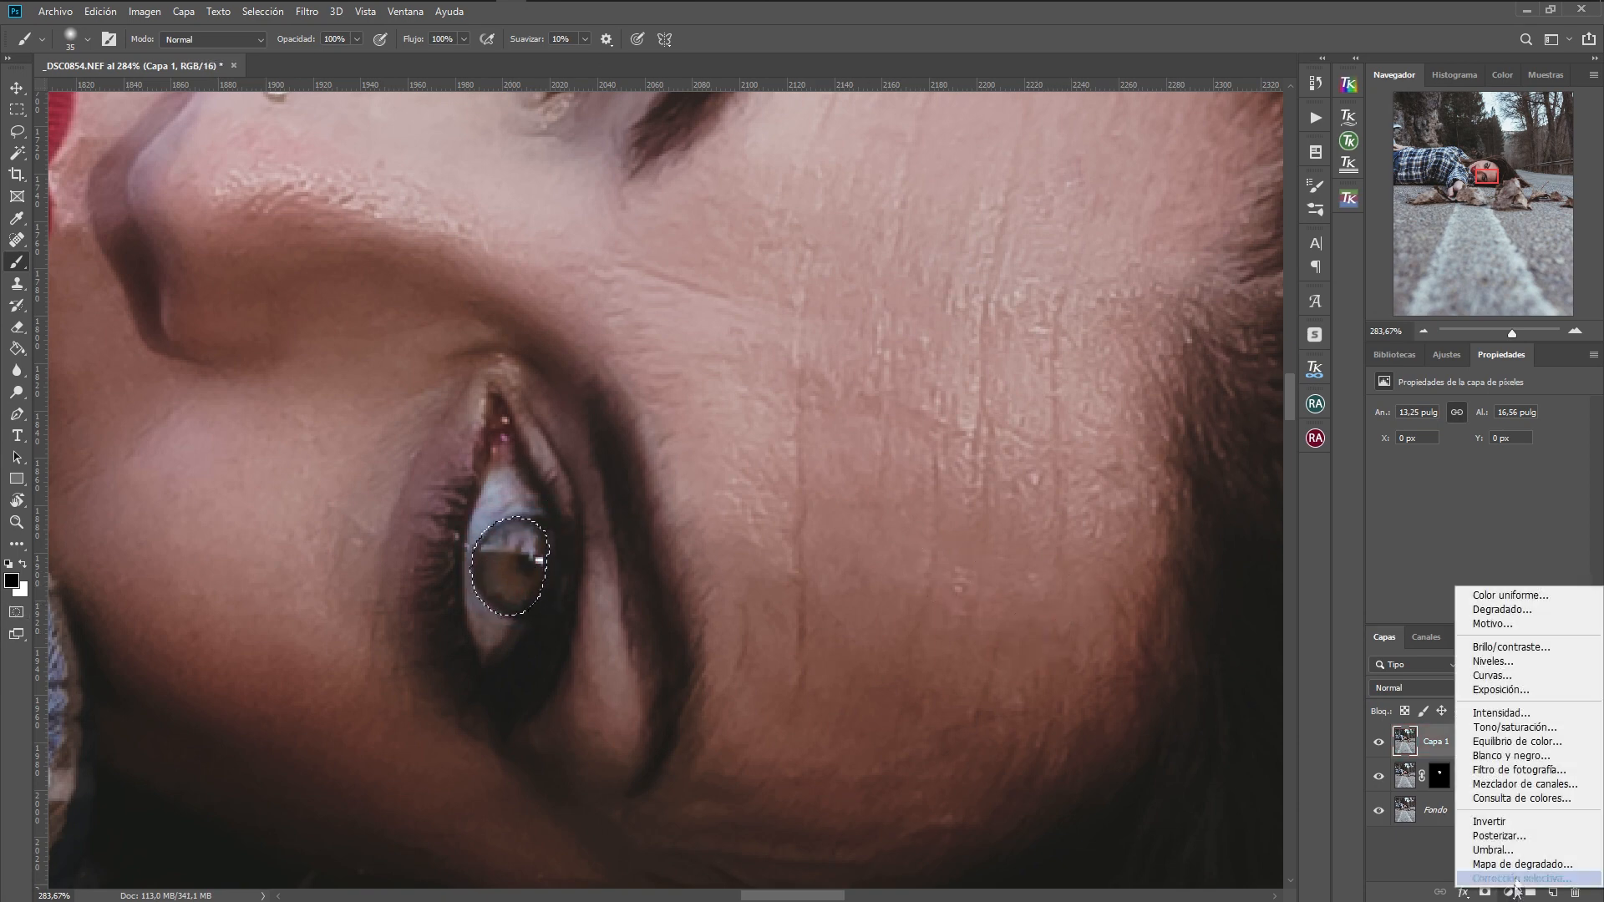
{"action": "left_click", "coordinate": [1512, 664]}
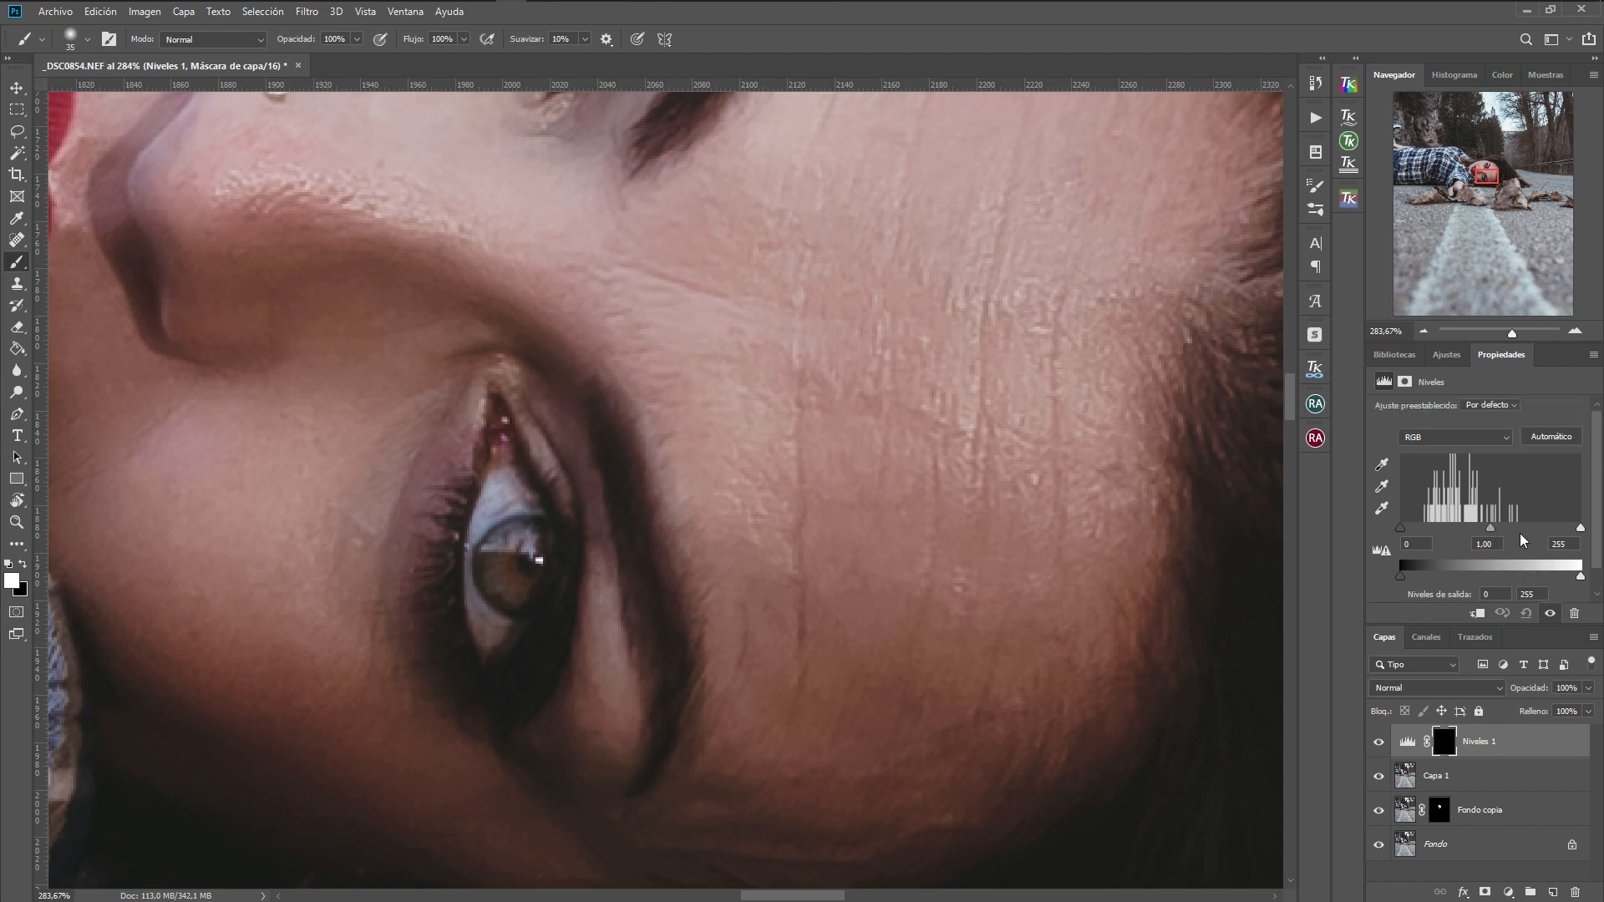
{"action": "left_click_drag", "start_coordinate": [1579, 530], "coordinate": [1530, 528]}
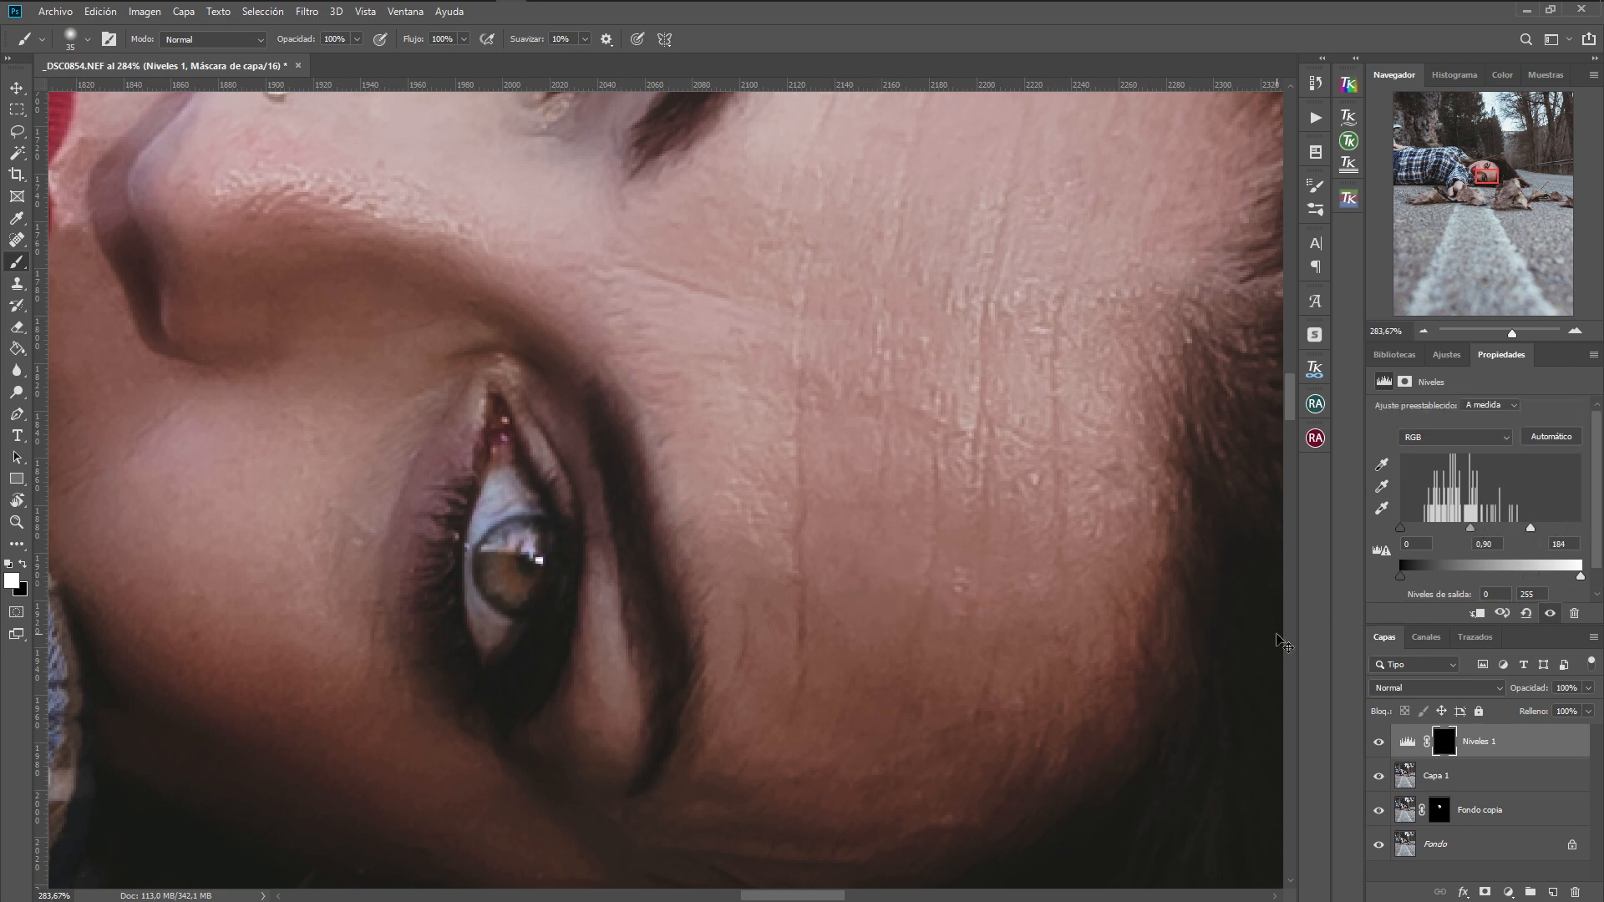
{"action": "key", "text": "ctrl+0"}
{"action": "scroll", "coordinate": [664, 369], "scroll_direction": "up", "scroll_amount": 6}
{"action": "left_click_drag", "start_coordinate": [926, 368], "coordinate": [740, 497]}
{"action": "left_click", "coordinate": [1382, 745]}
{"action": "left_click", "coordinate": [1383, 745]}
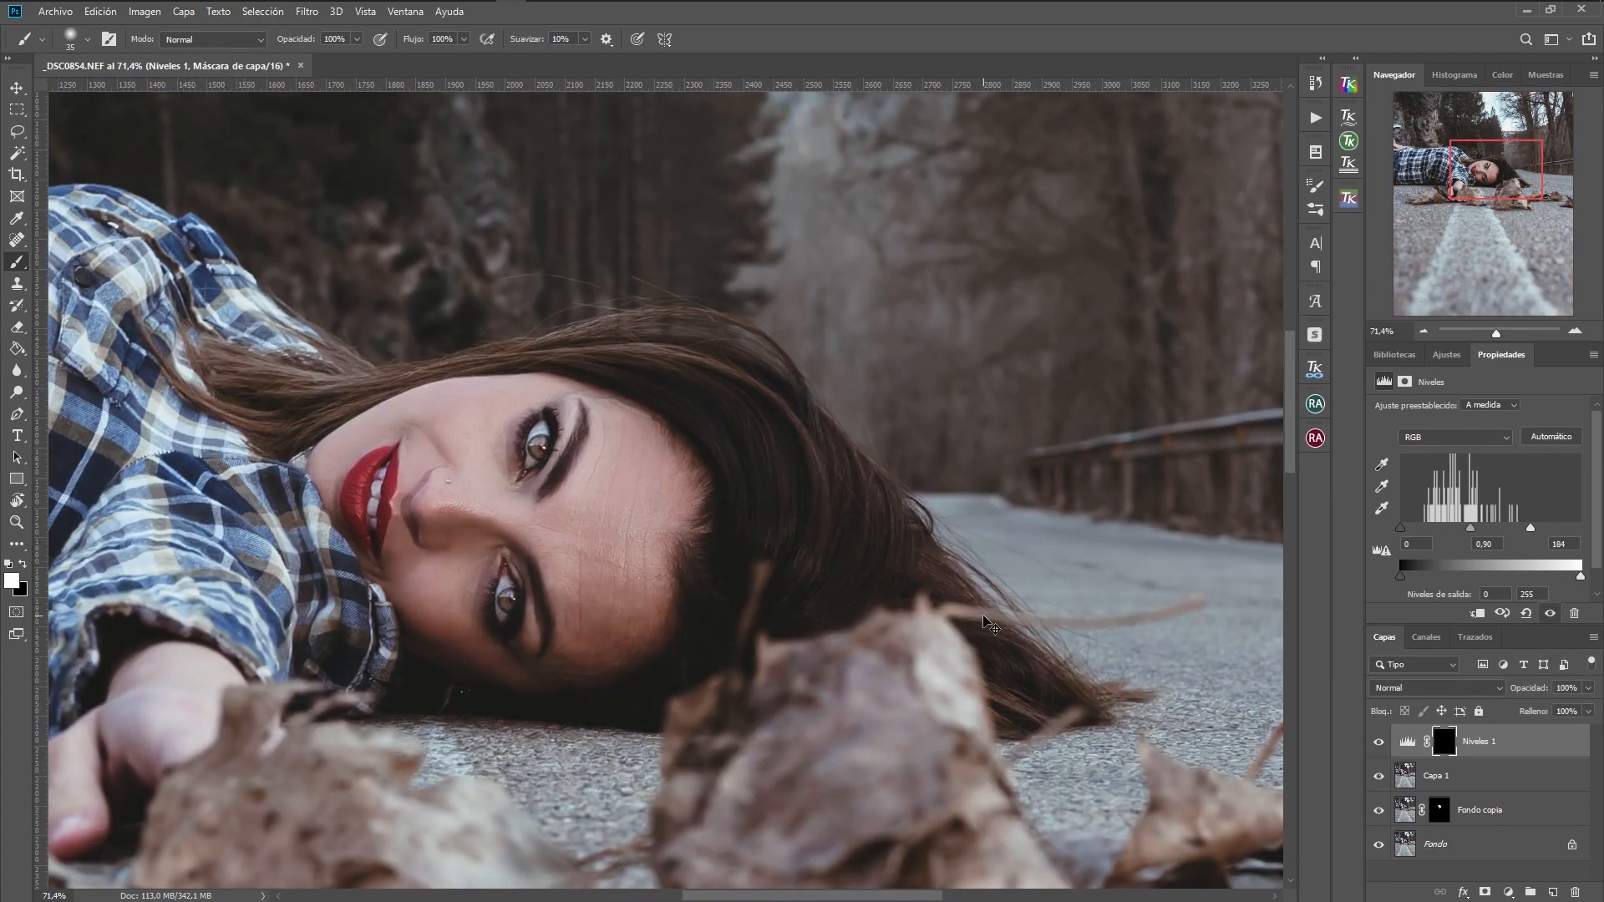
Step: Merge all visible layers into the background, and save and close the document
{"action": "key", "text": "ctrl+shift+e"}
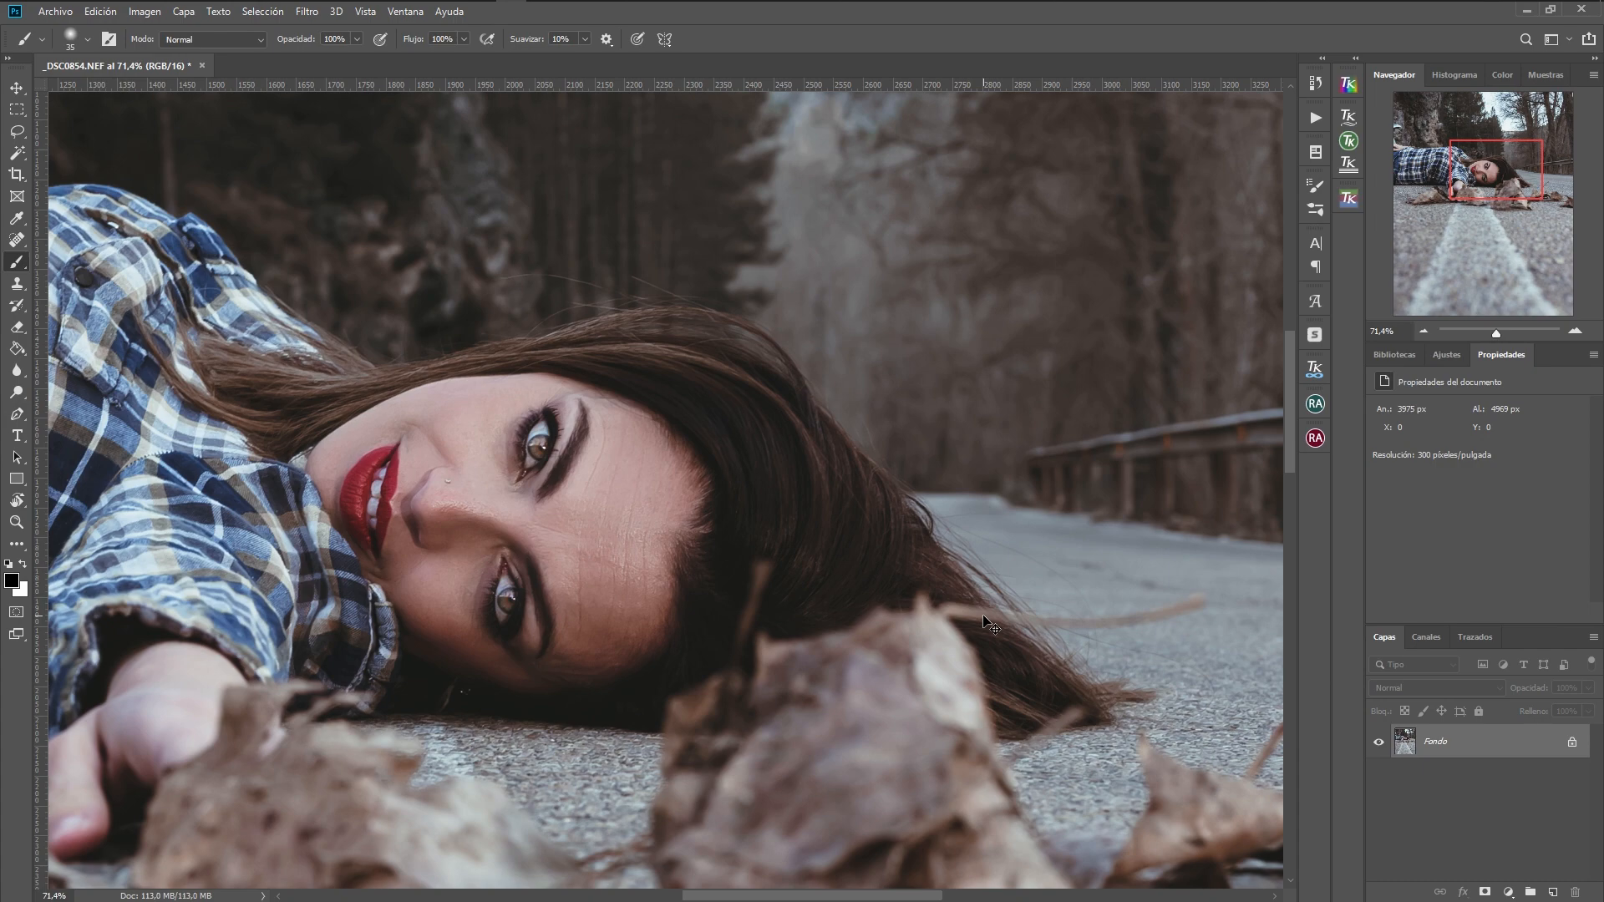
{"action": "key", "text": "ctrl+s"}
{"action": "key", "text": "ctrl+w"}
Step: Switch to Lightroom Classic and open the crop tool on the retouched photo
{"action": "key", "text": "alt+Tab"}
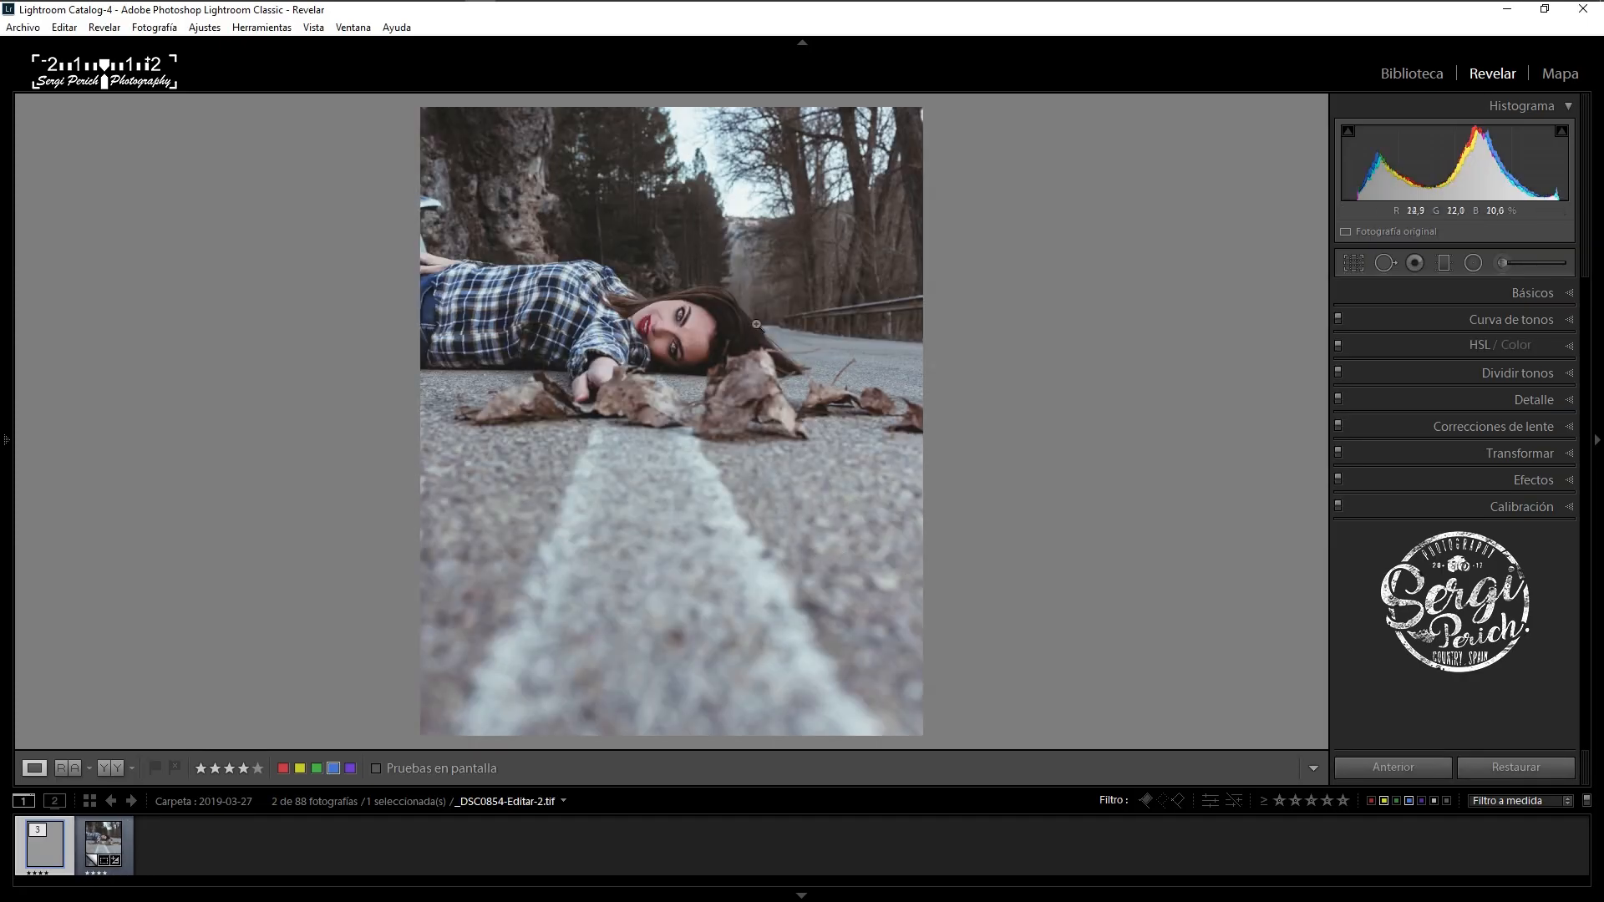
{"action": "left_click", "coordinate": [667, 328]}
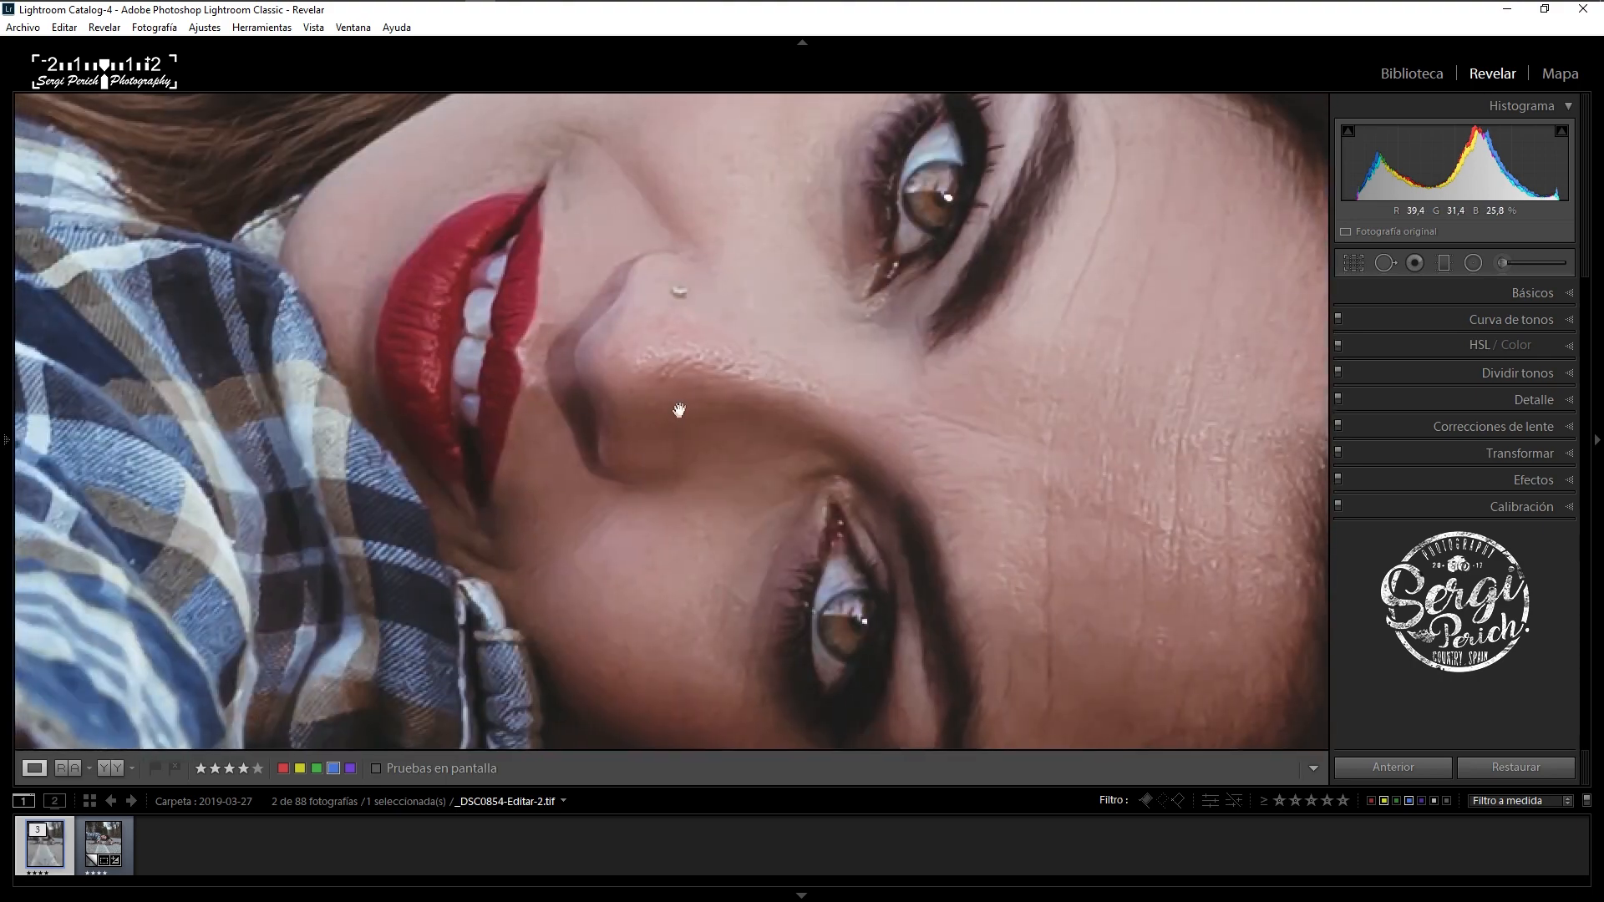
{"action": "left_click", "coordinate": [680, 410]}
{"action": "left_click", "coordinate": [1354, 263]}
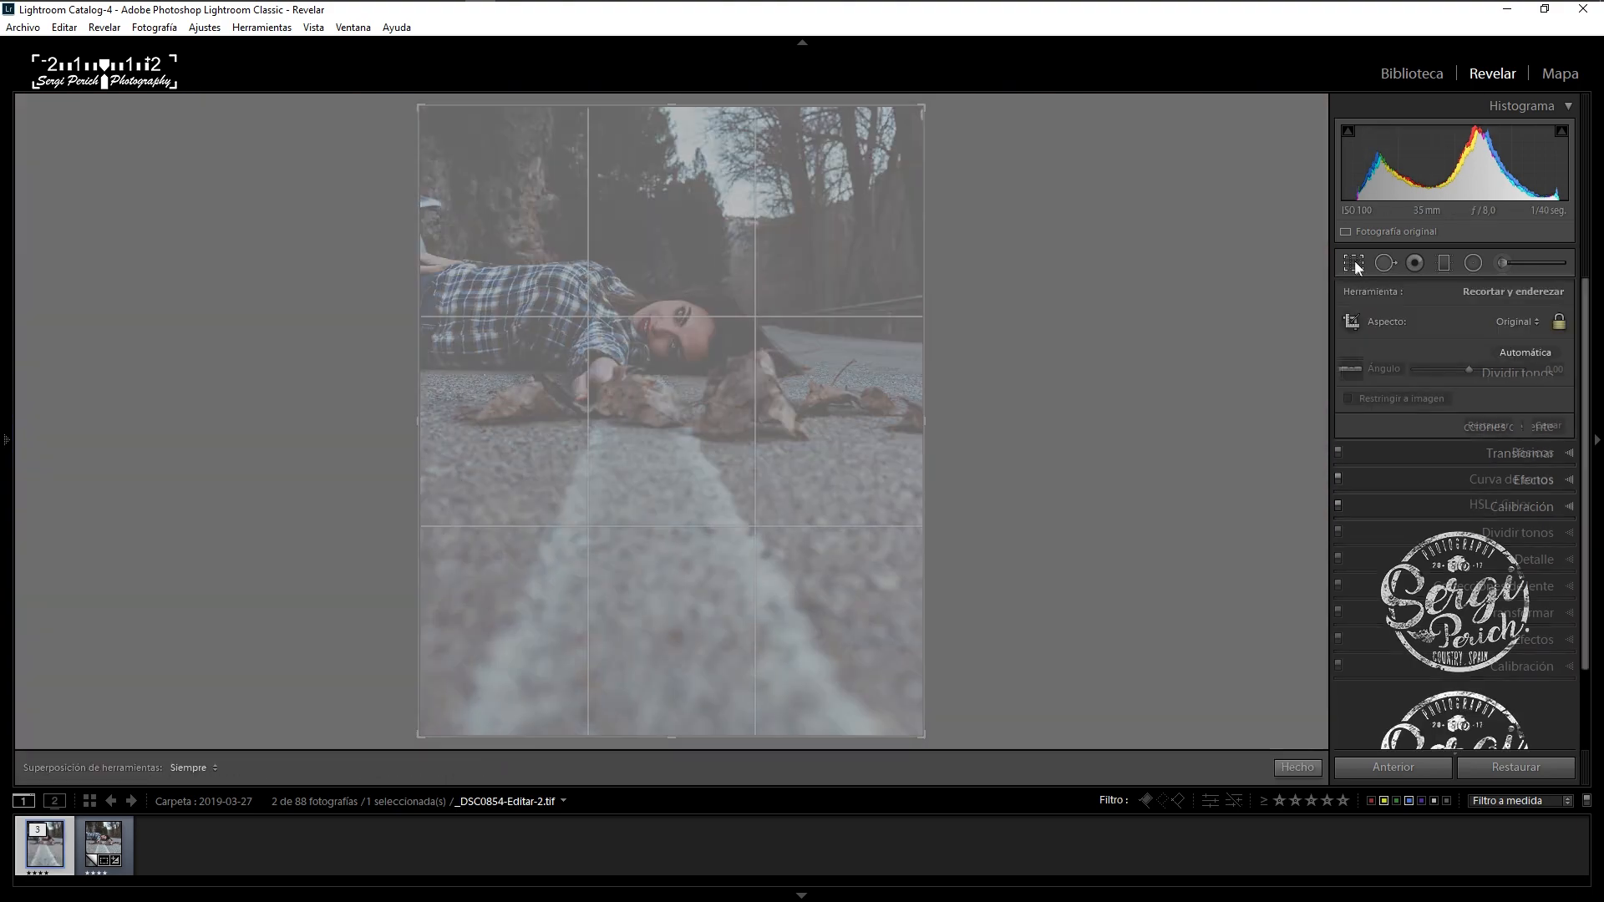
{"action": "left_click", "coordinate": [1524, 325]}
{"action": "left_click", "coordinate": [1420, 506]}
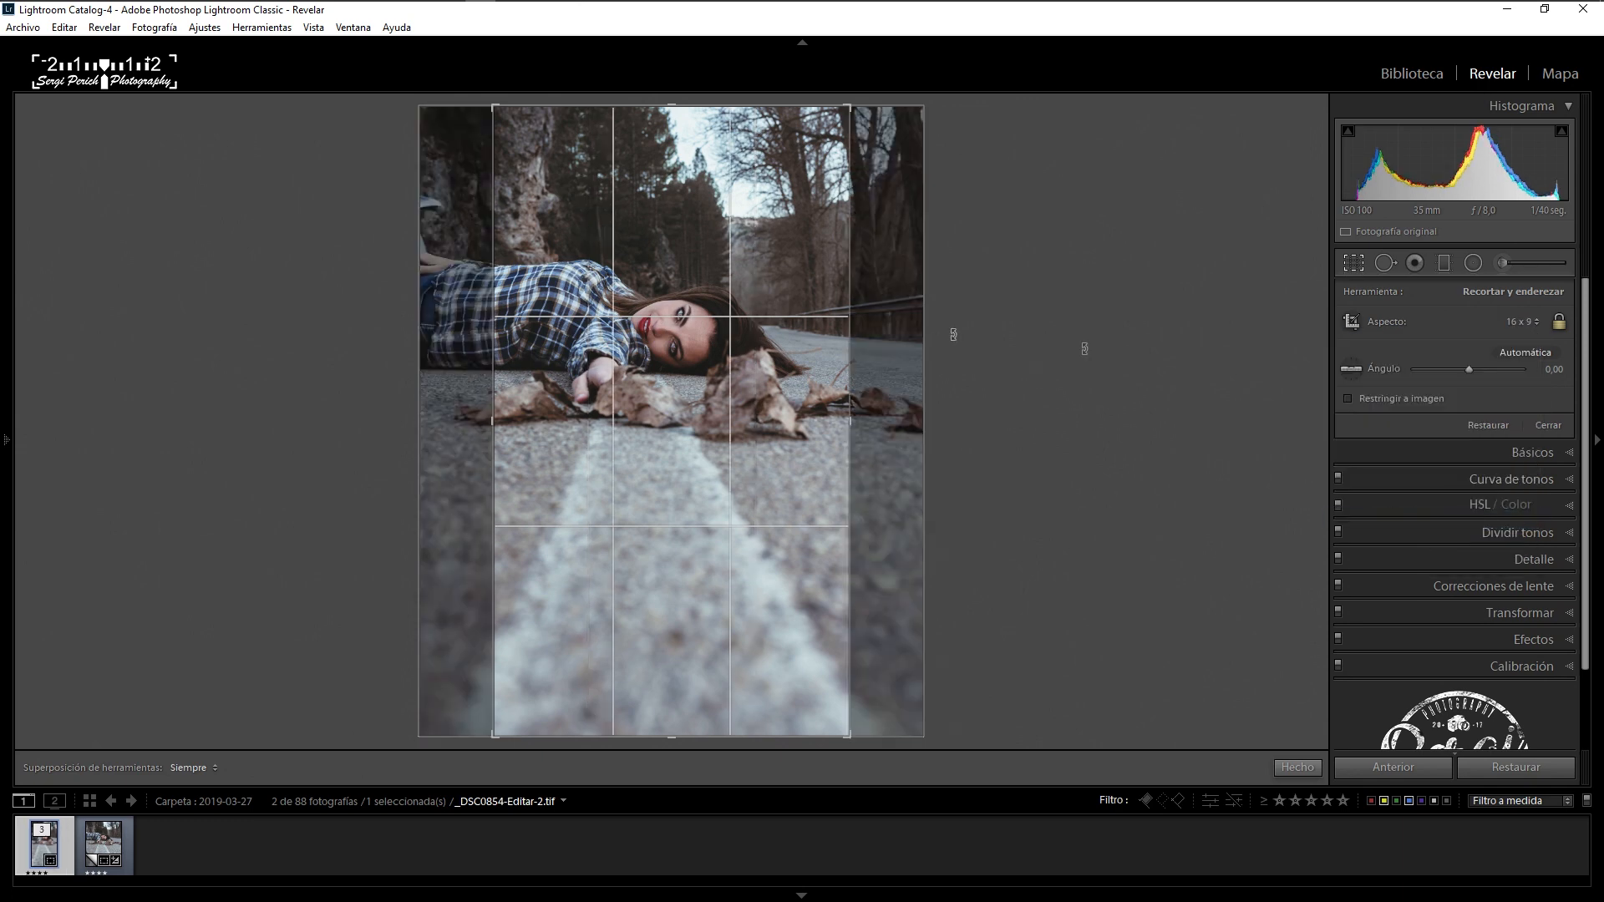
{"action": "left_click", "coordinate": [1488, 425]}
{"action": "left_click", "coordinate": [1521, 326]}
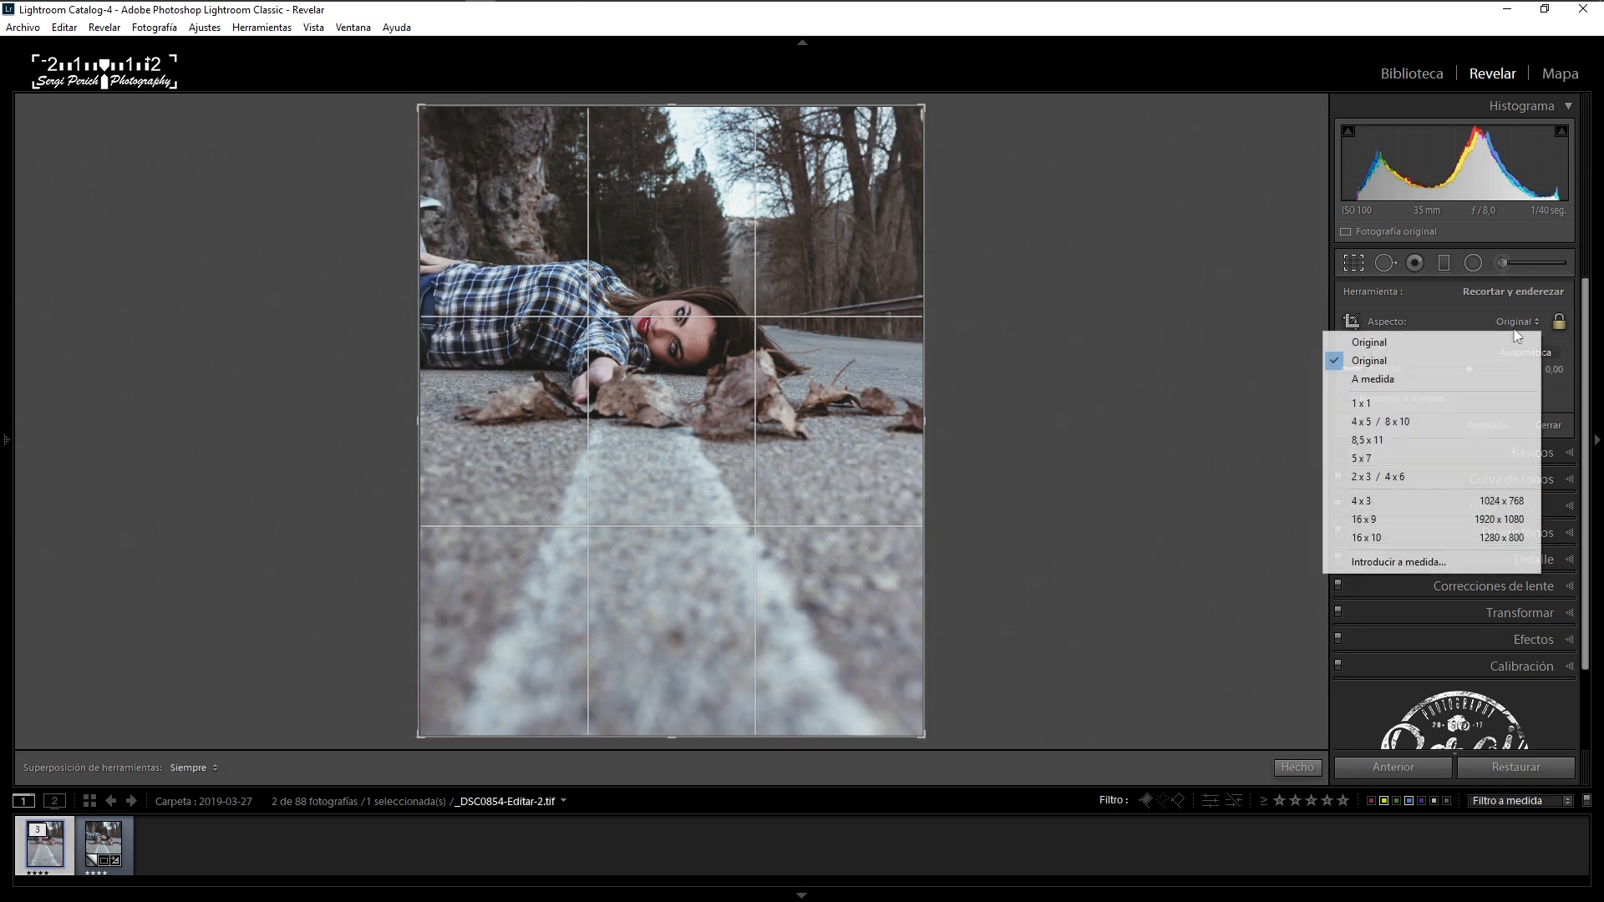
{"action": "left_click", "coordinate": [1378, 360]}
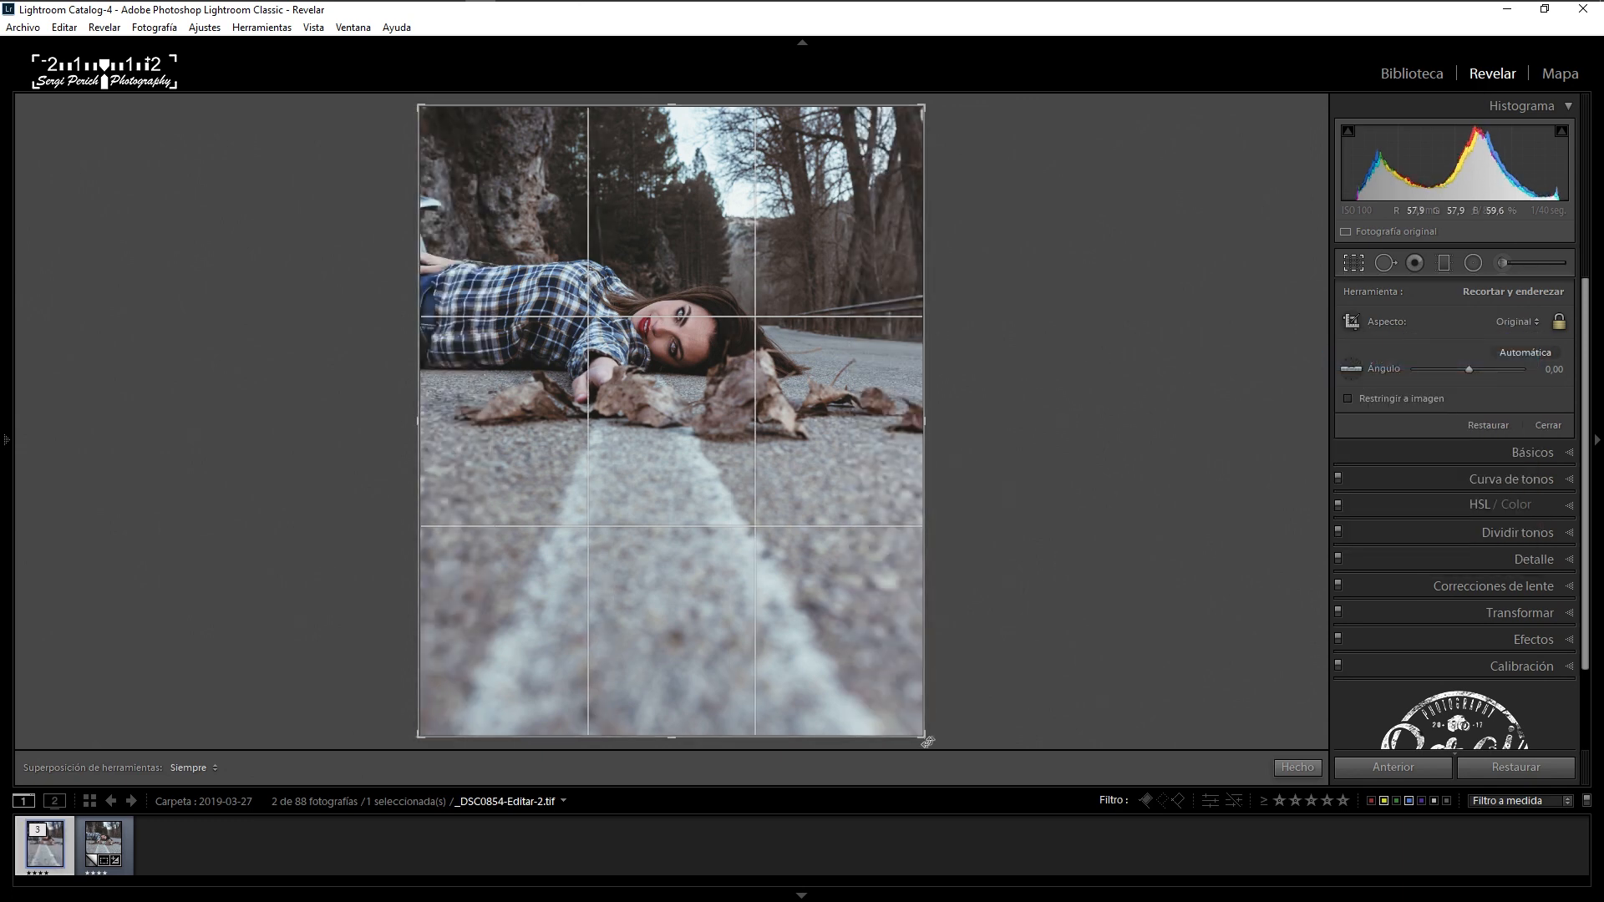
Step: Crop the photo to a horizontal 16 x 9 frame around the lying woman and the dry leaves
{"action": "key", "text": "x"}
{"action": "left_click", "coordinate": [1522, 324]}
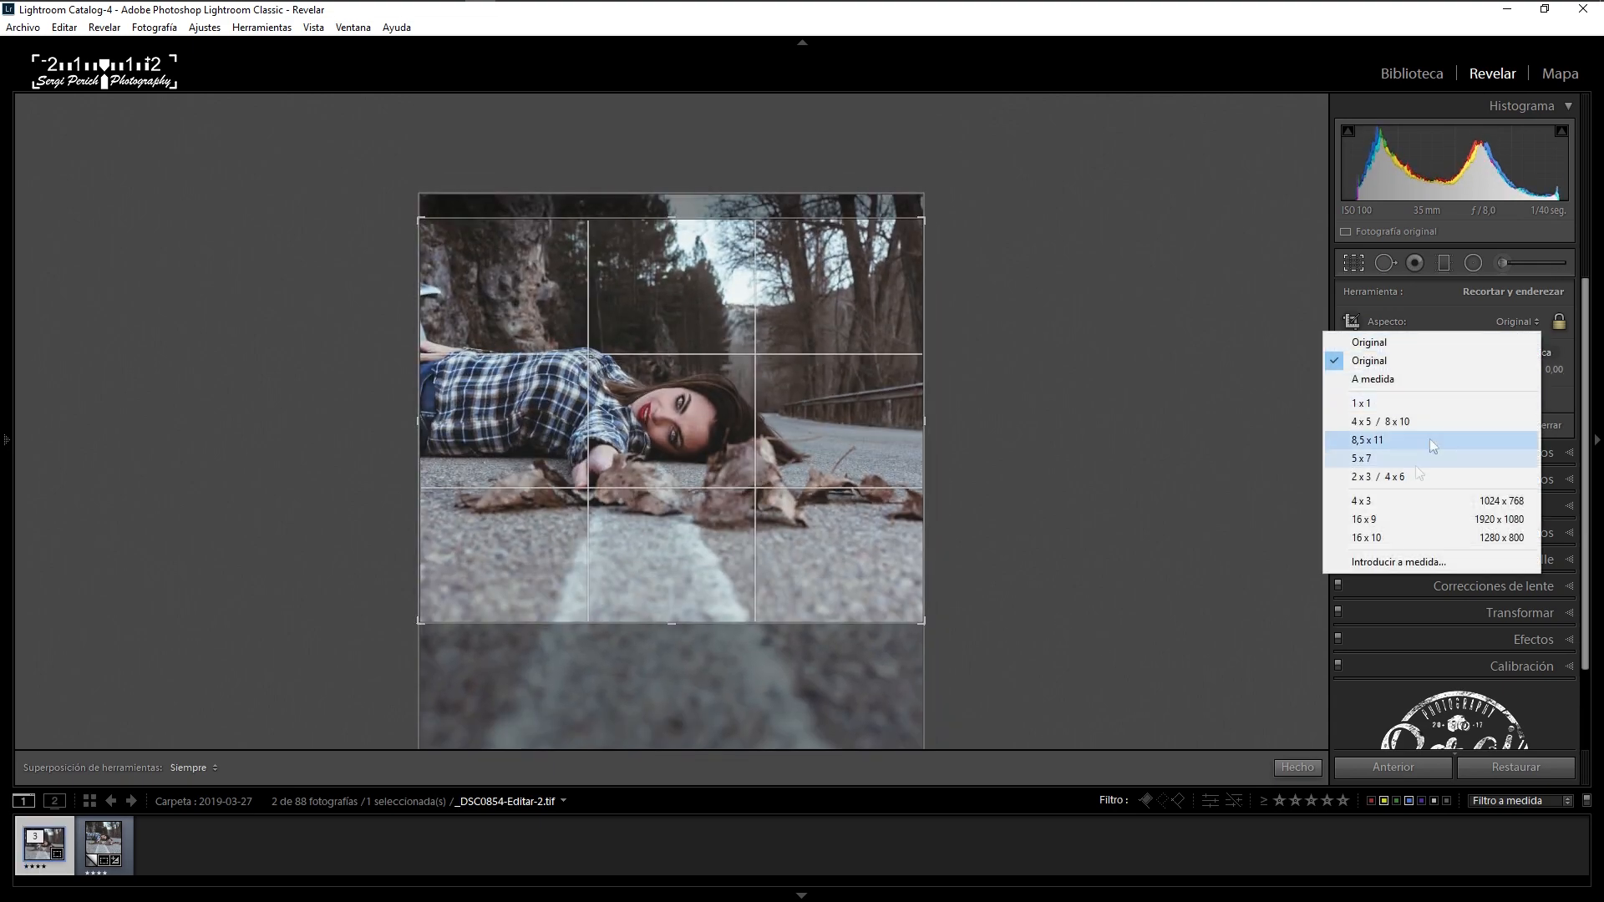
{"action": "left_click", "coordinate": [1404, 521]}
{"action": "left_click_drag", "start_coordinate": [816, 415], "coordinate": [820, 434]}
{"action": "left_click", "coordinate": [1316, 766]}
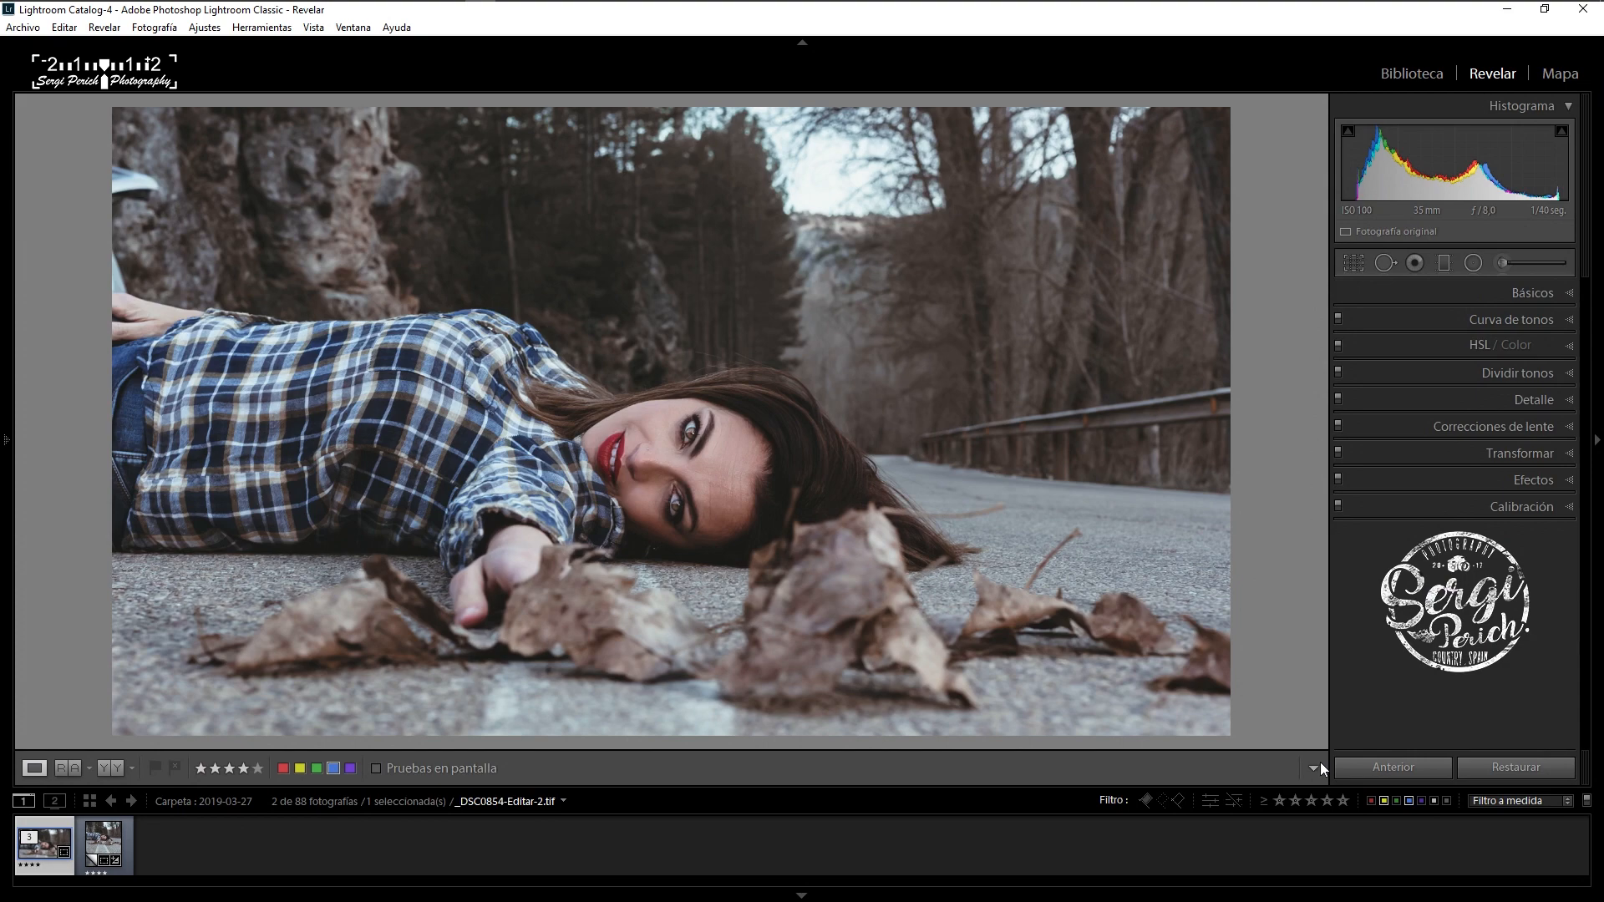